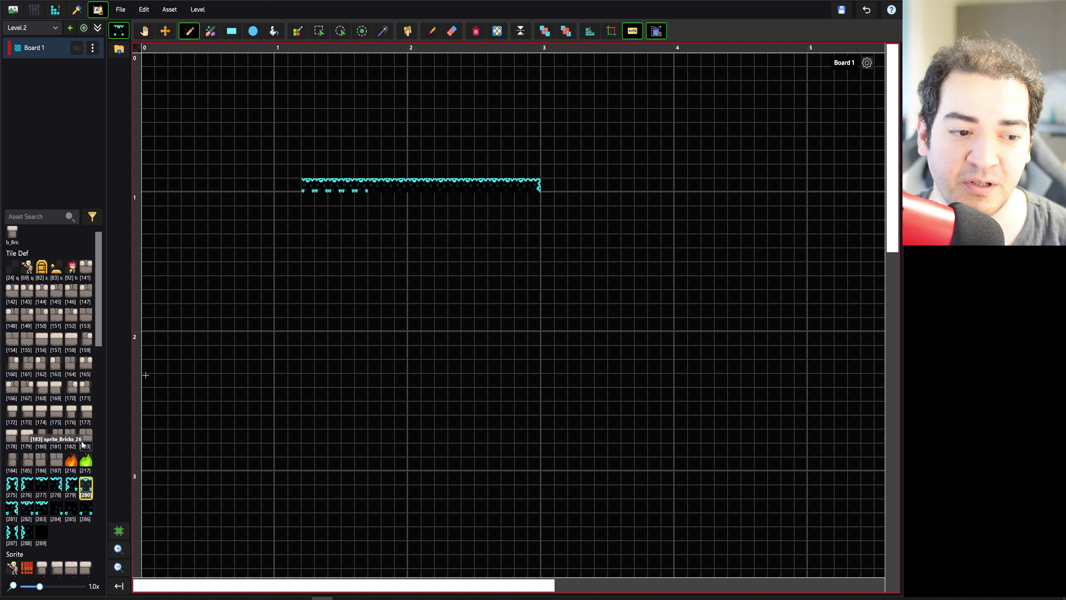
- Complete the blue terrain's top row with edge tiles 277, add corner tile 276 at its left end, and paint a left wall downward with tile 288
click(41, 485)
drag(305, 184, 368, 186)
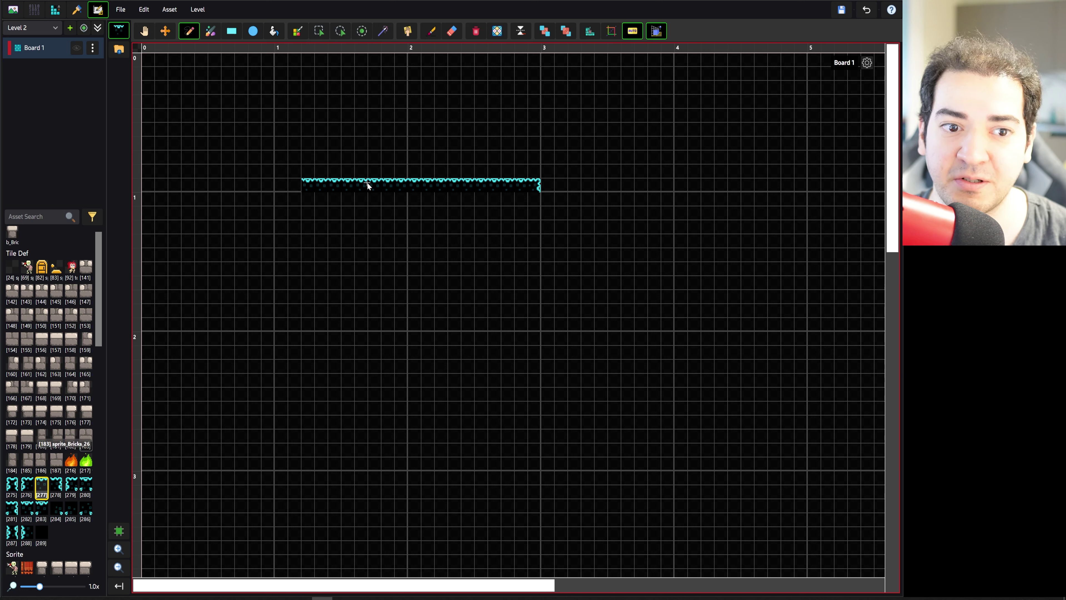
click(26, 485)
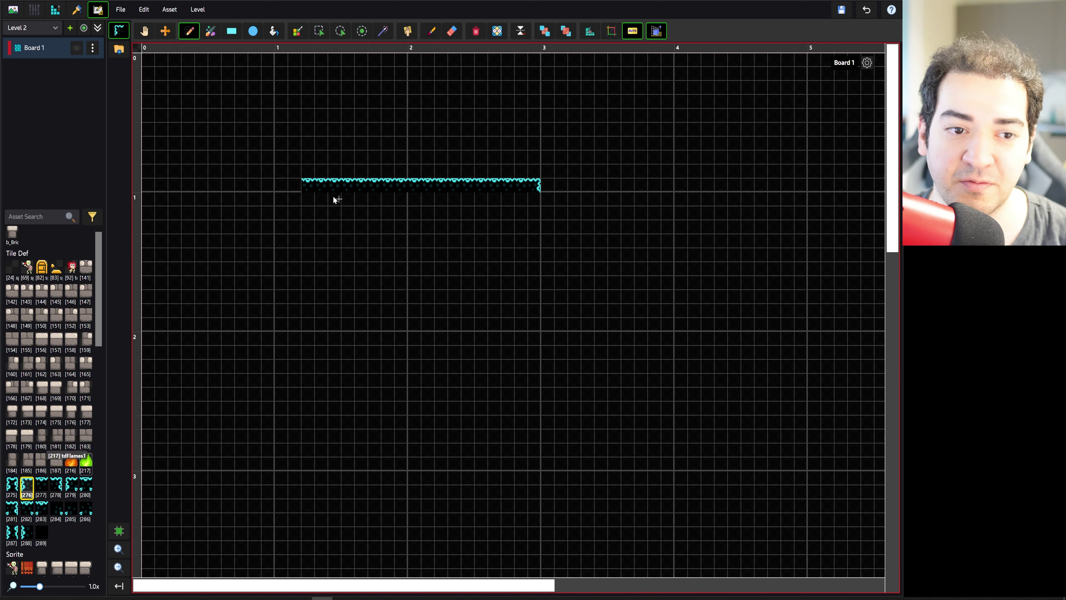
click(294, 185)
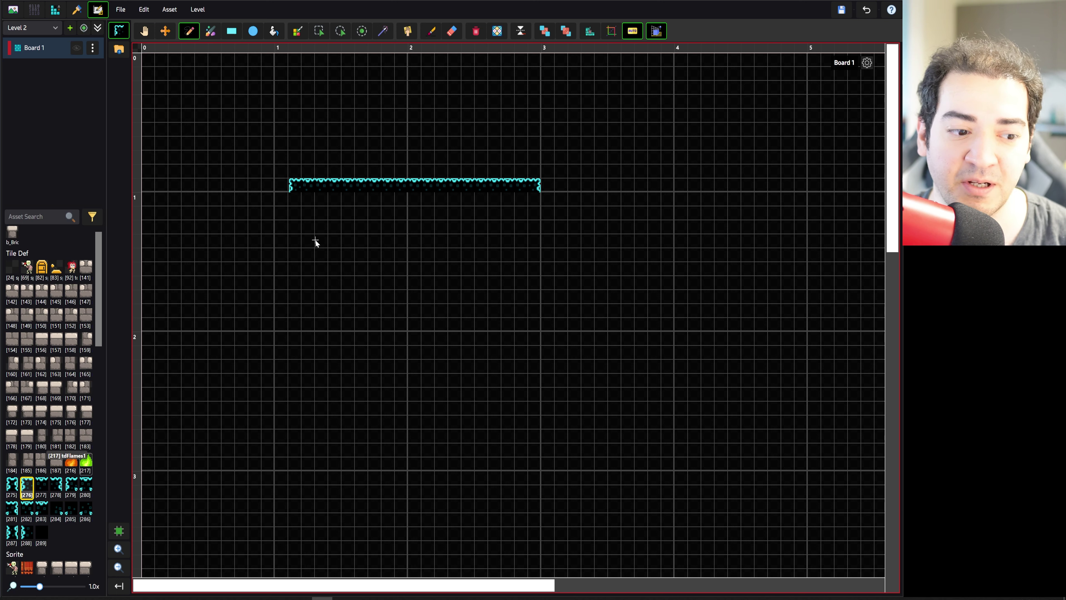
click(26, 532)
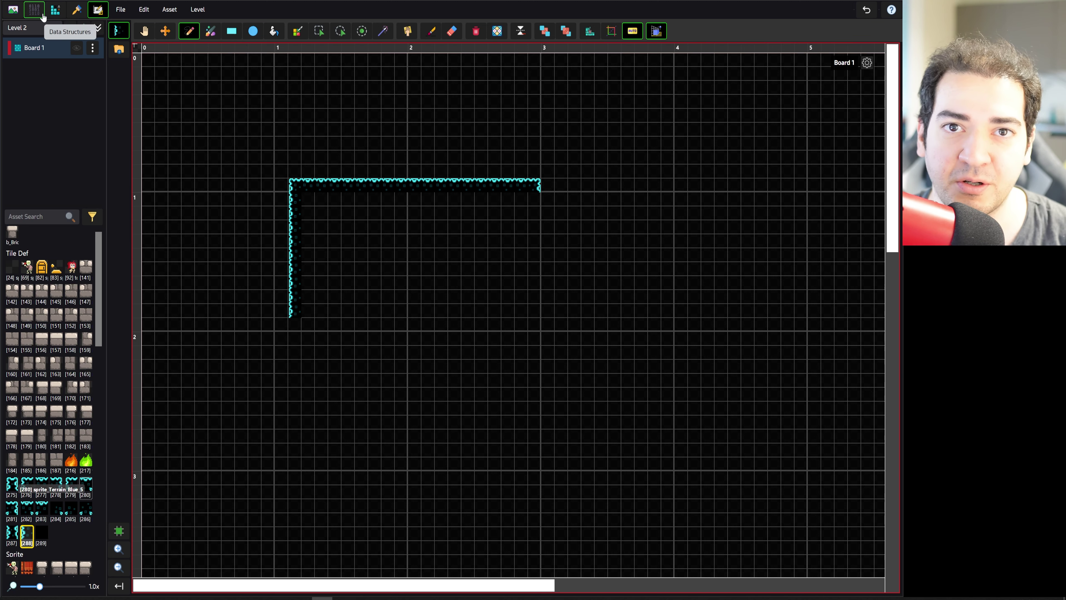
- Create a new rule brush with the reference name rbBlue
click(82, 12)
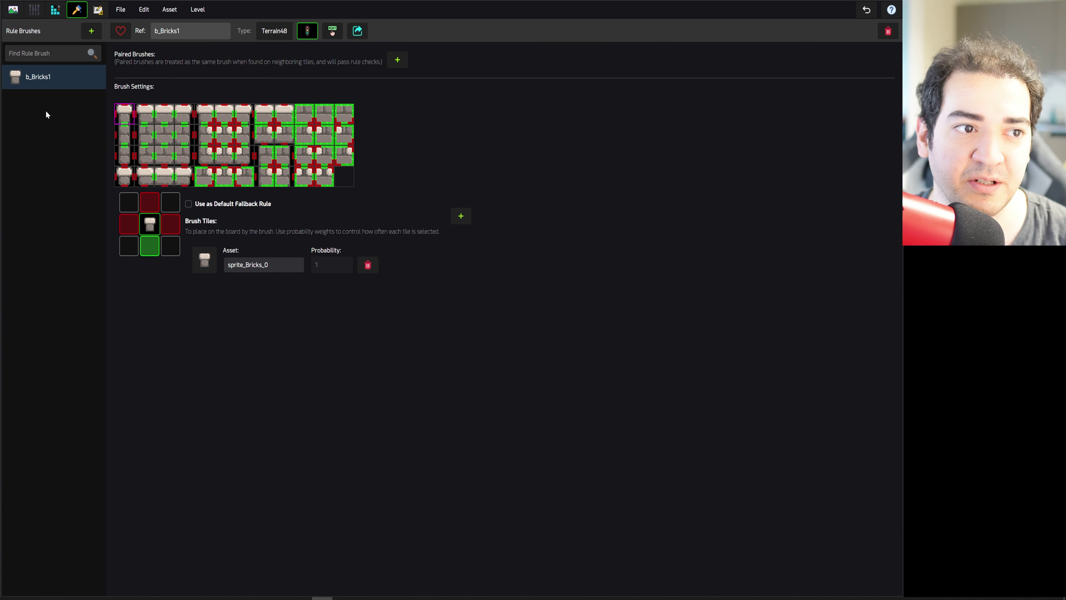
click(100, 27)
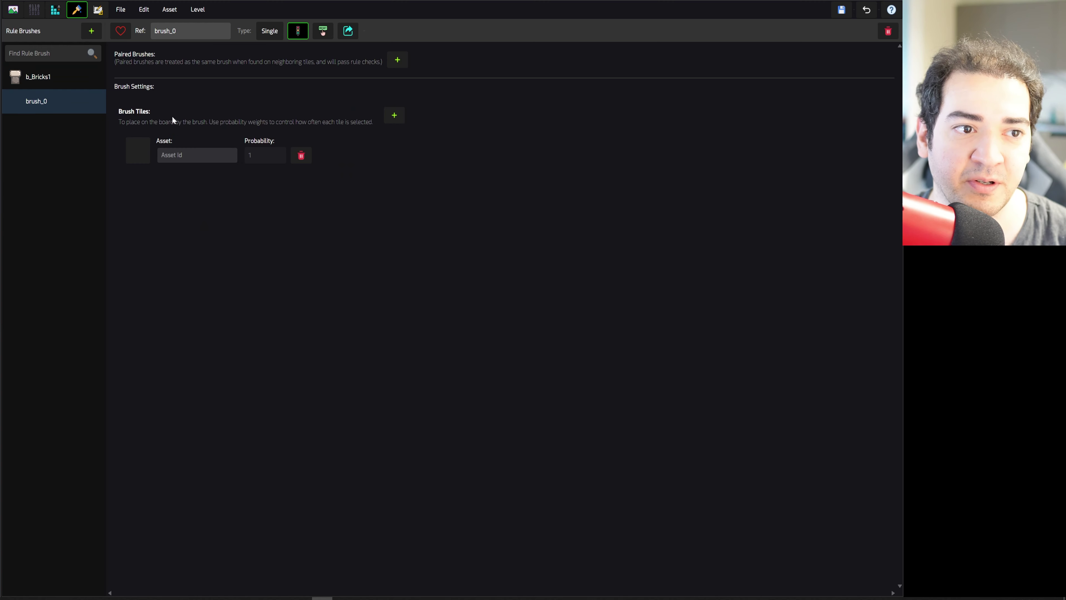
double_click(167, 31)
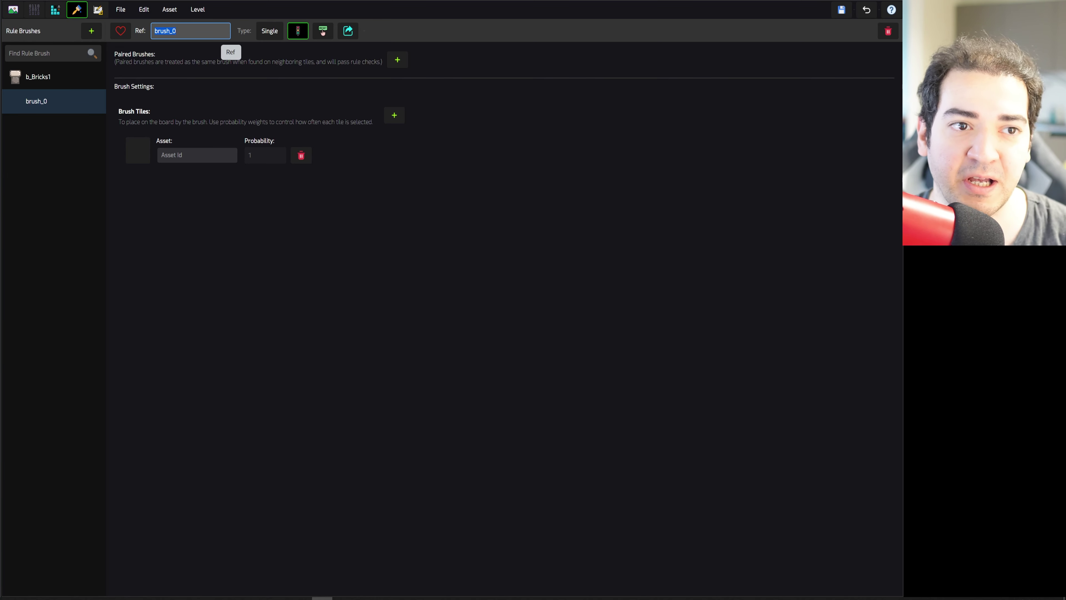
text(rb)
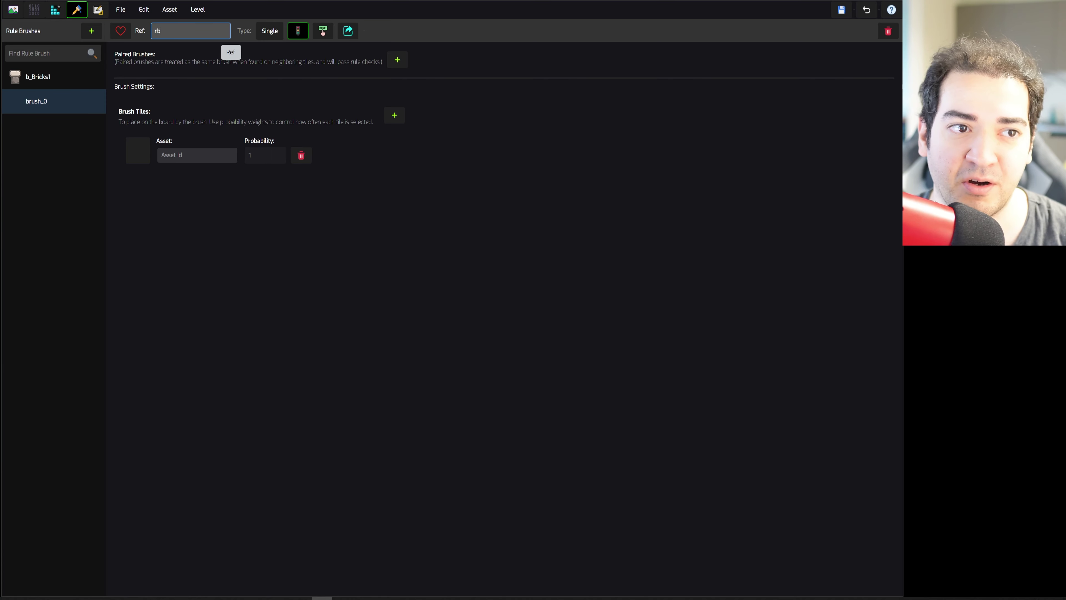
text(Blue)
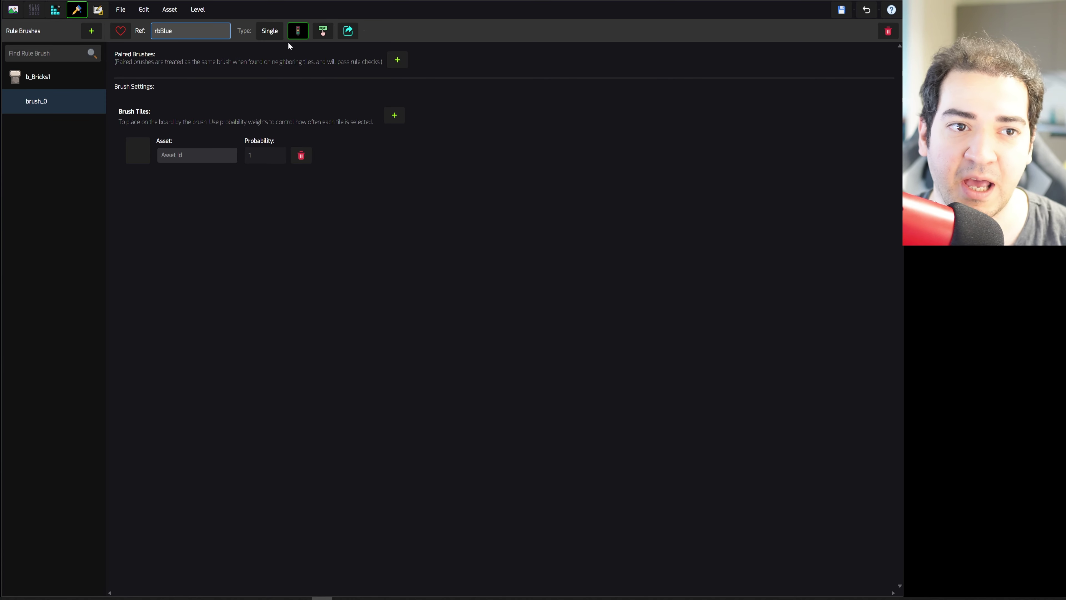
- Set the rbBlue brush's type to Terrain 48 after checking the layout of the Terrain_Blue sprite sheet
click(268, 33)
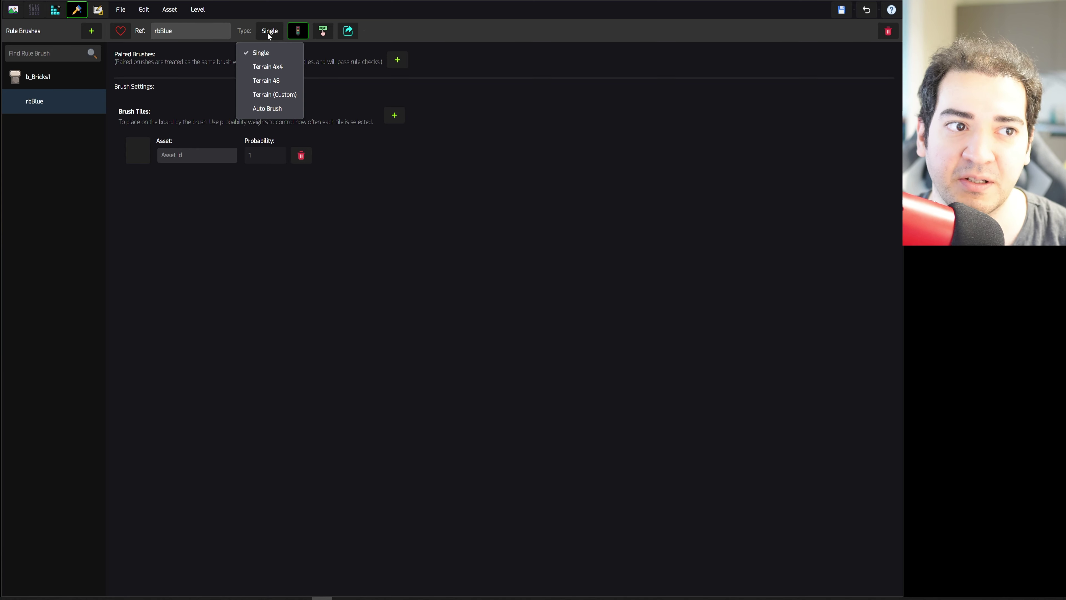
click(13, 9)
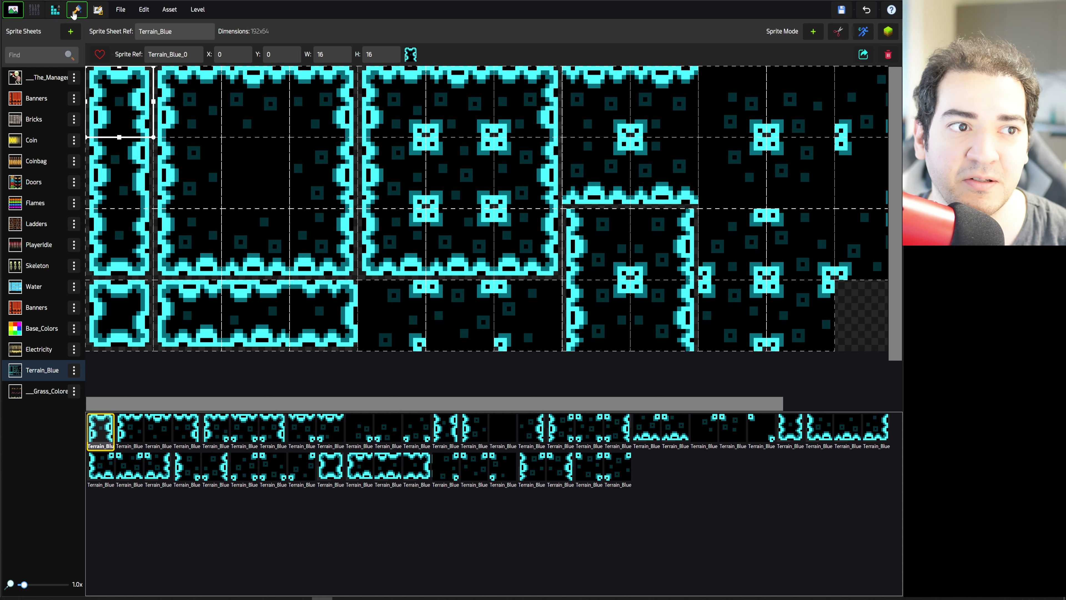
click(77, 9)
click(272, 32)
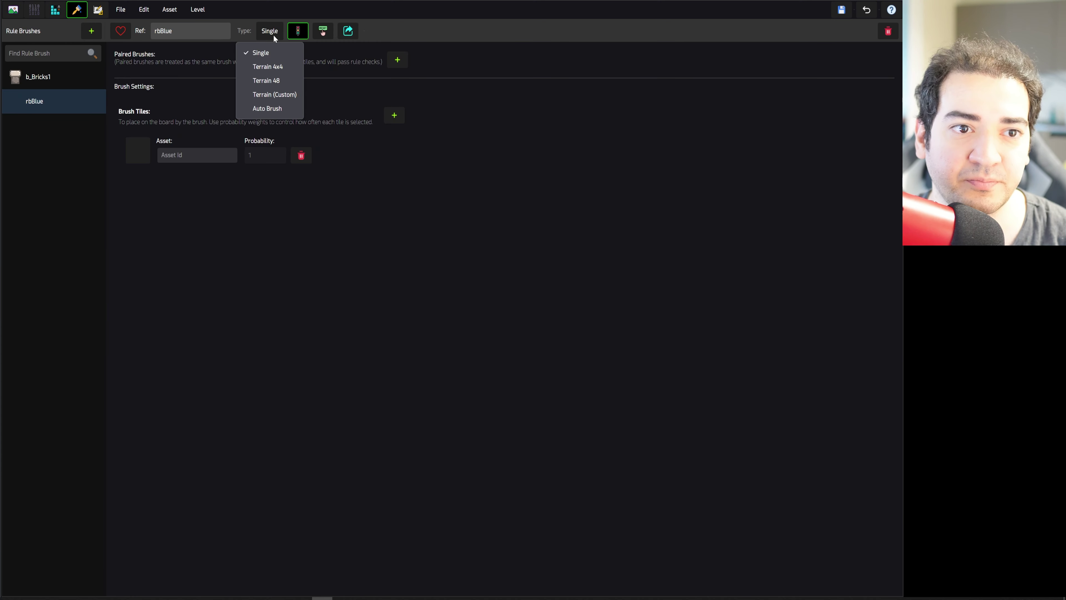
click(271, 82)
click(437, 208)
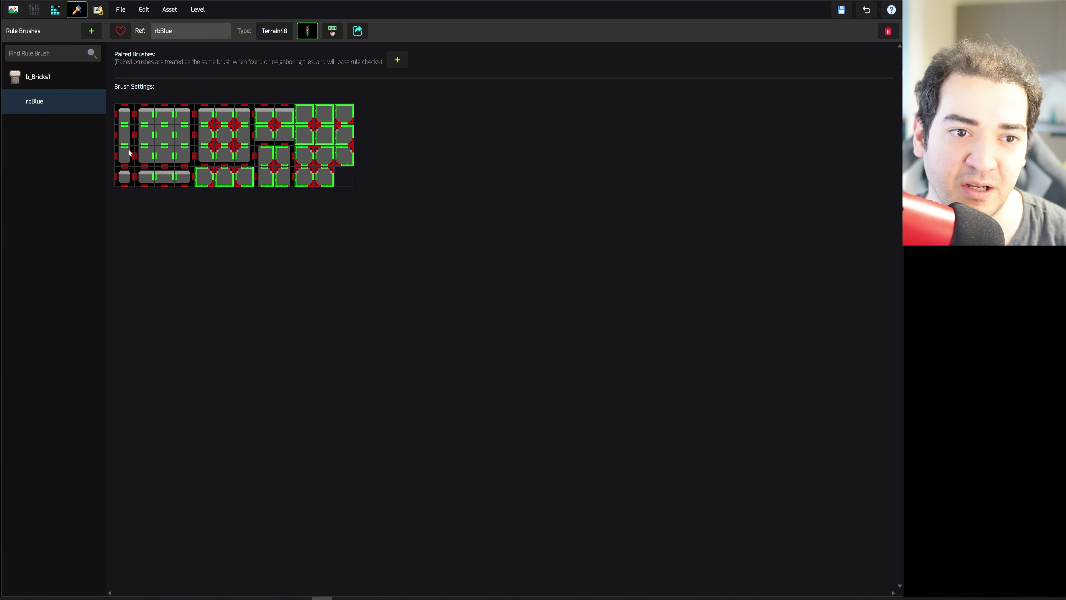
- Add a brush tile to rbBlue's top-left terrain slot and assign the asset sprite_Terrain_Blue_0 to it
click(125, 114)
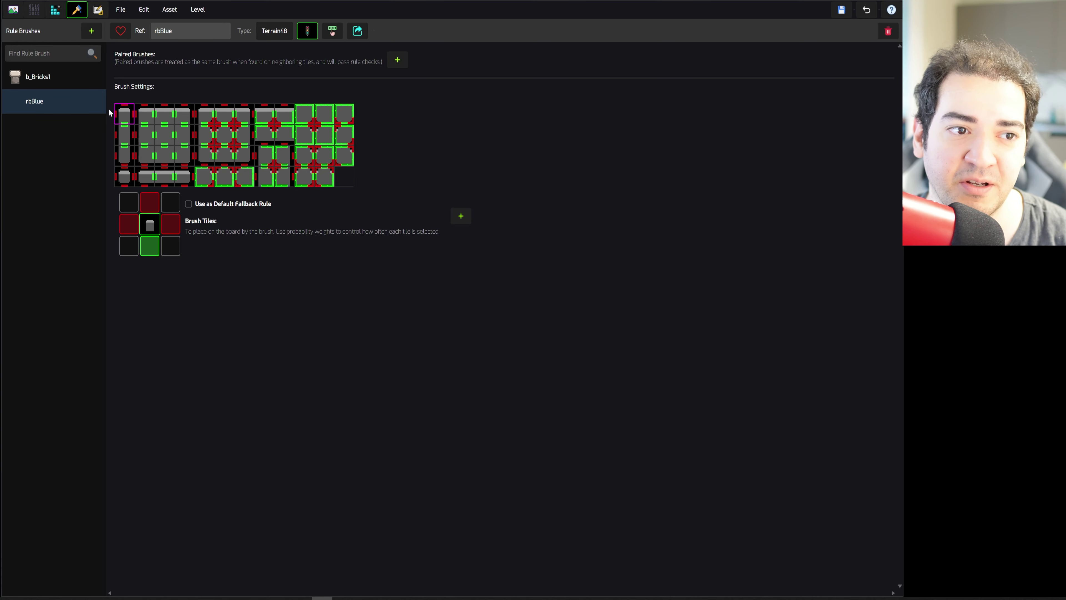
click(466, 221)
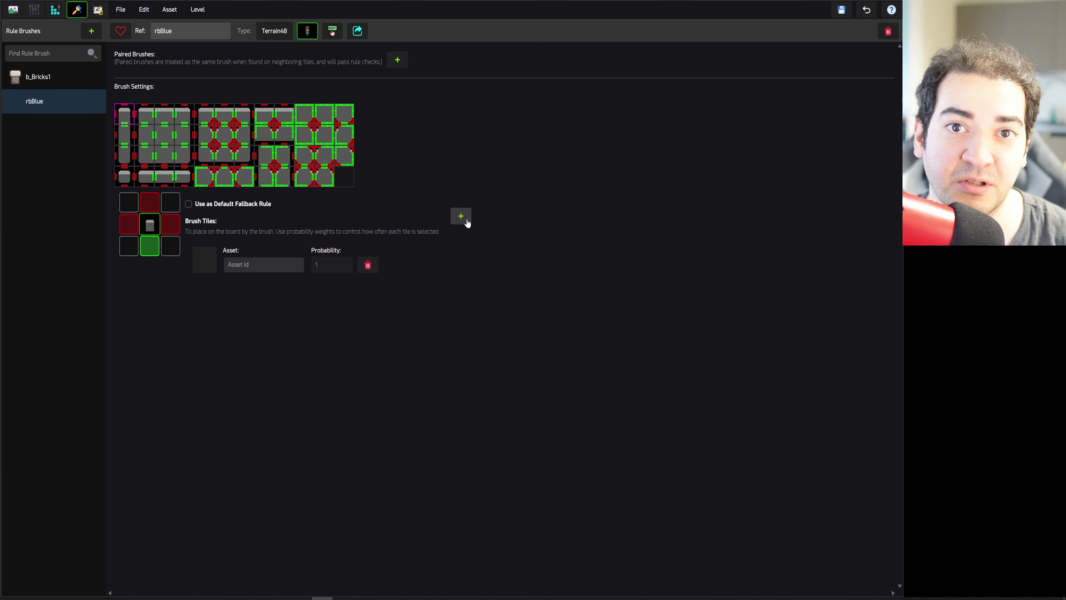
click(205, 260)
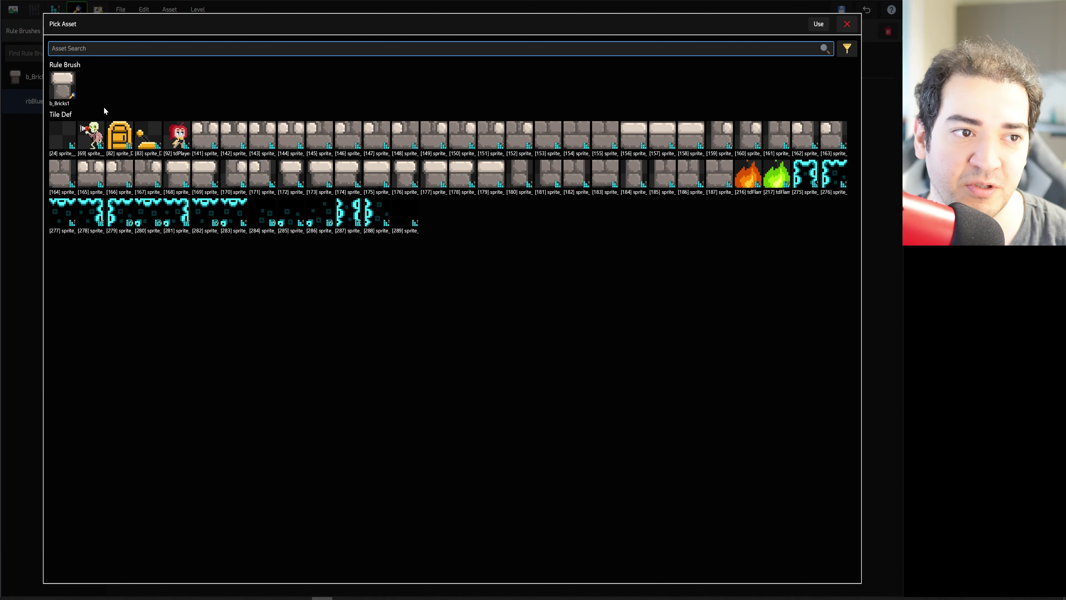
click(805, 173)
click(818, 25)
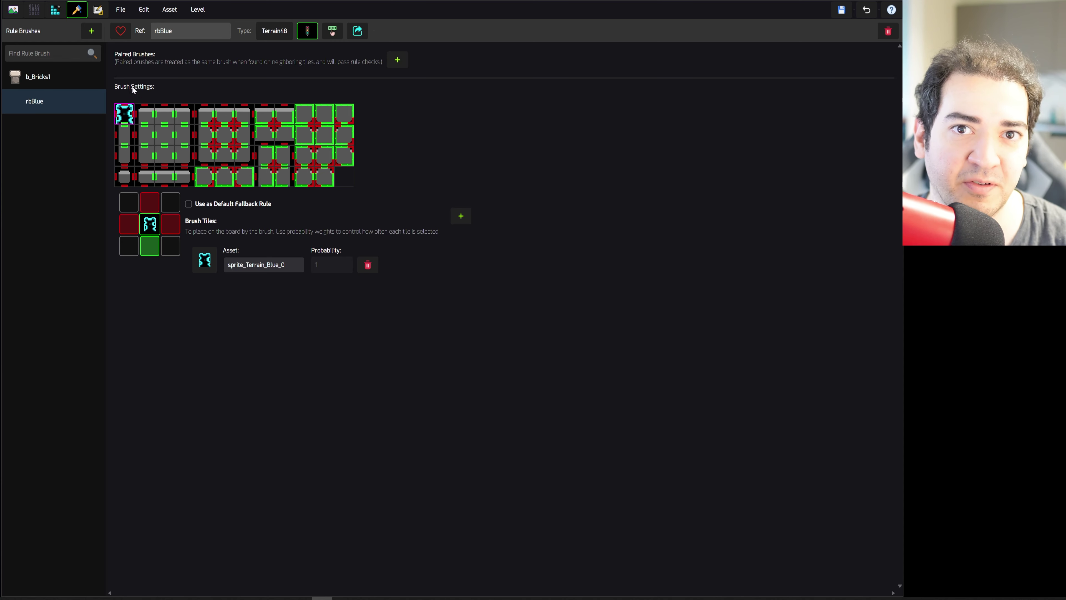
- Paint over the blue tiles in Level 2 with the b_Bricks1 rule brush and fill a sloped brick area beneath the top row
click(19, 81)
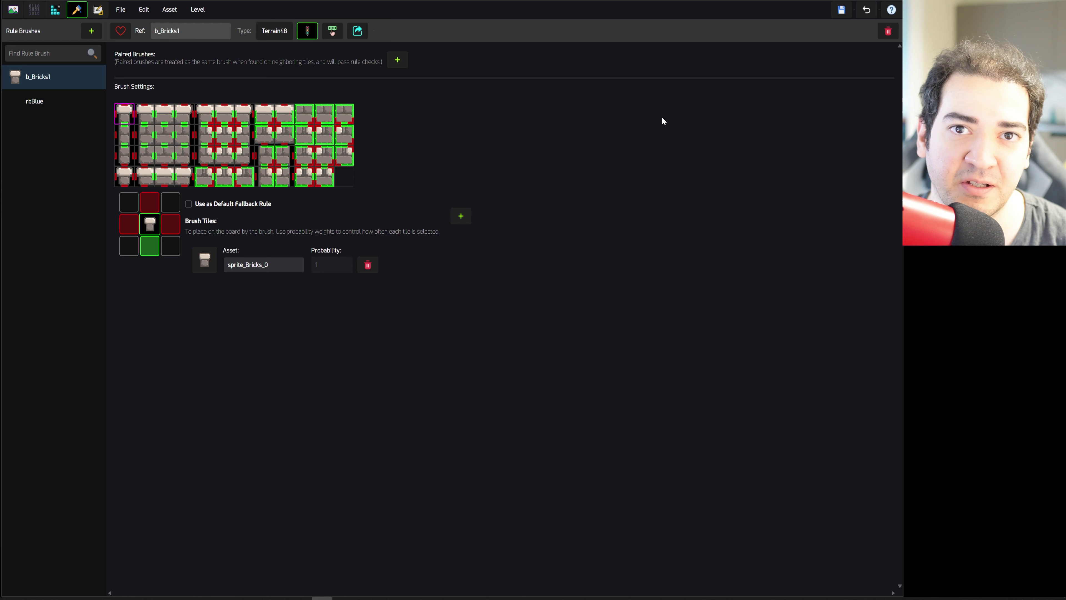
click(98, 9)
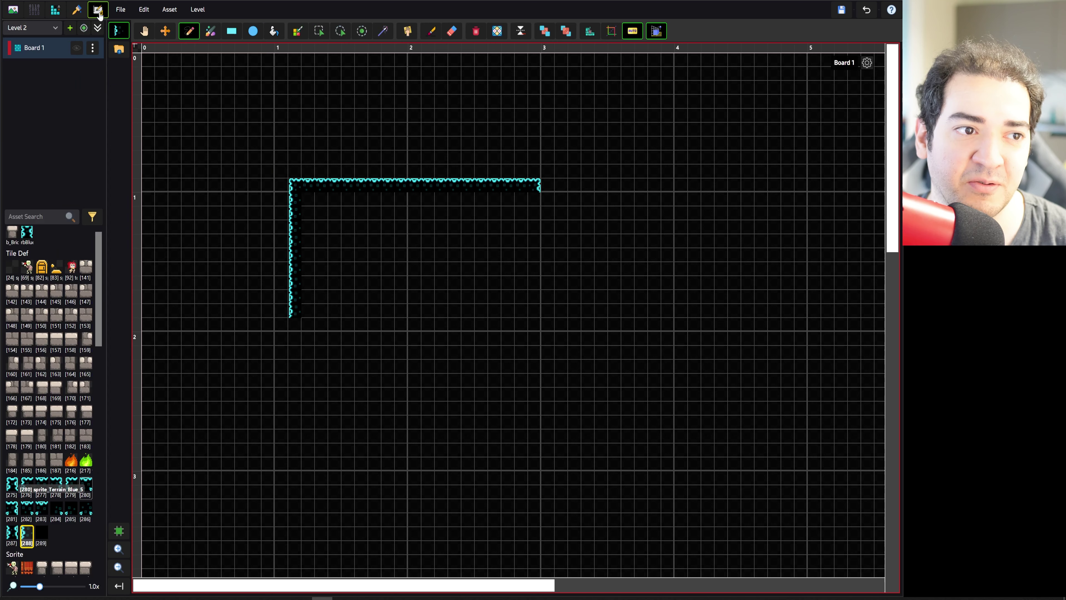
scroll(98, 239, up, 1)
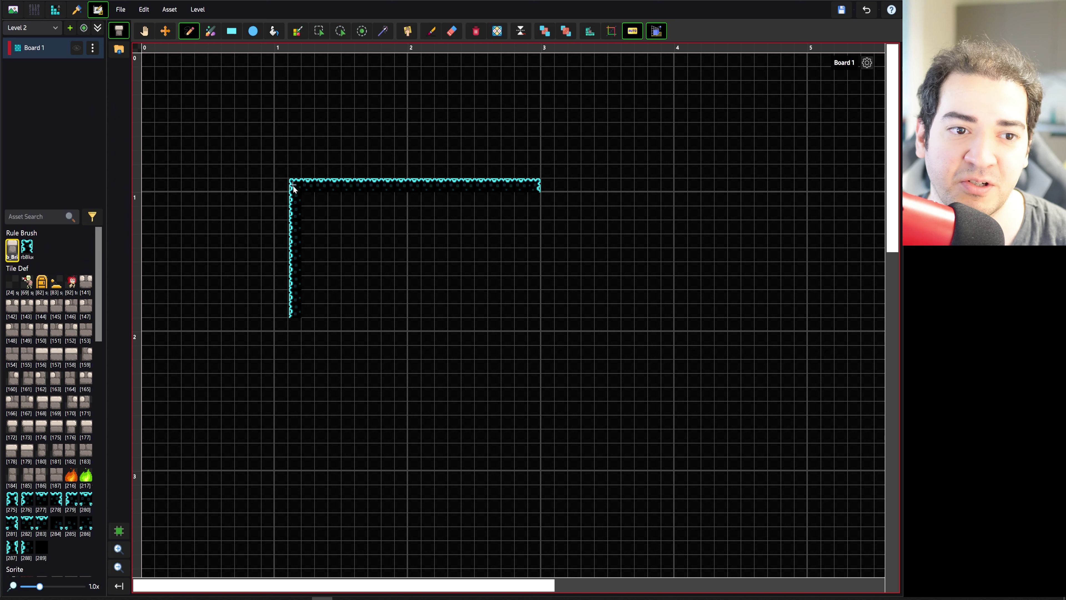
mouse_move(293, 186)
mouse_down()
mouse_move(546, 183)
mouse_move(401, 193)
mouse_up()
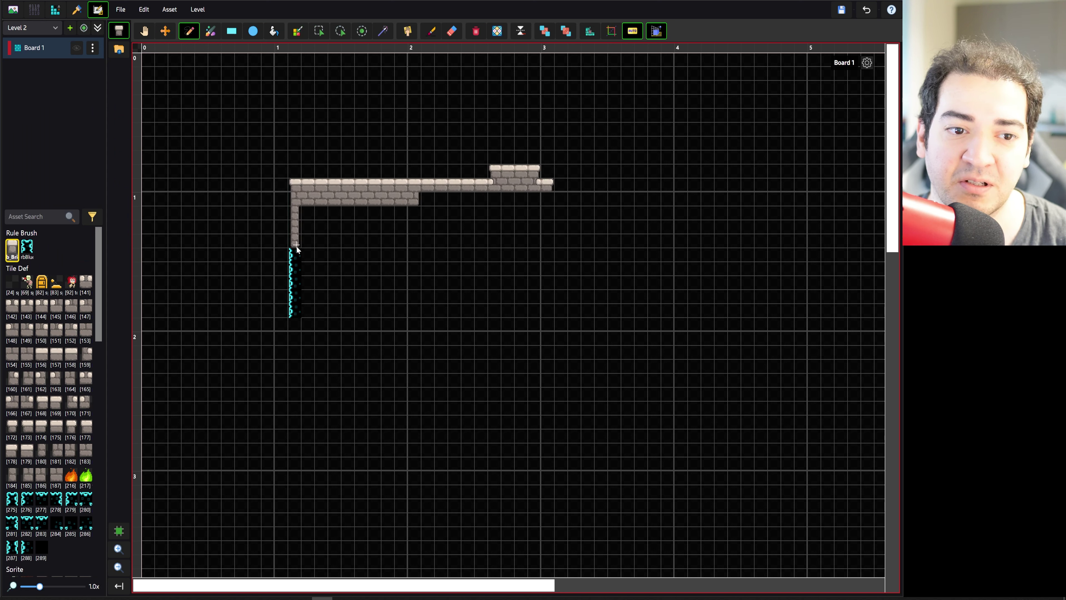
mouse_move(296, 249)
mouse_down()
mouse_move(295, 310)
mouse_move(317, 210)
mouse_up()
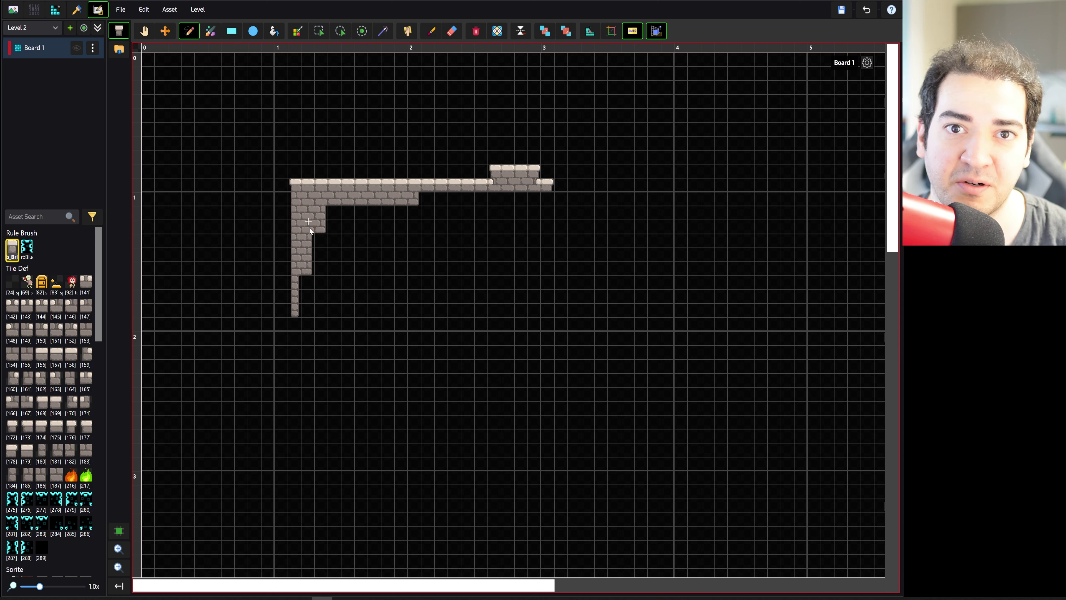
mouse_move(309, 292)
mouse_down()
mouse_move(410, 212)
mouse_move(318, 261)
mouse_up()
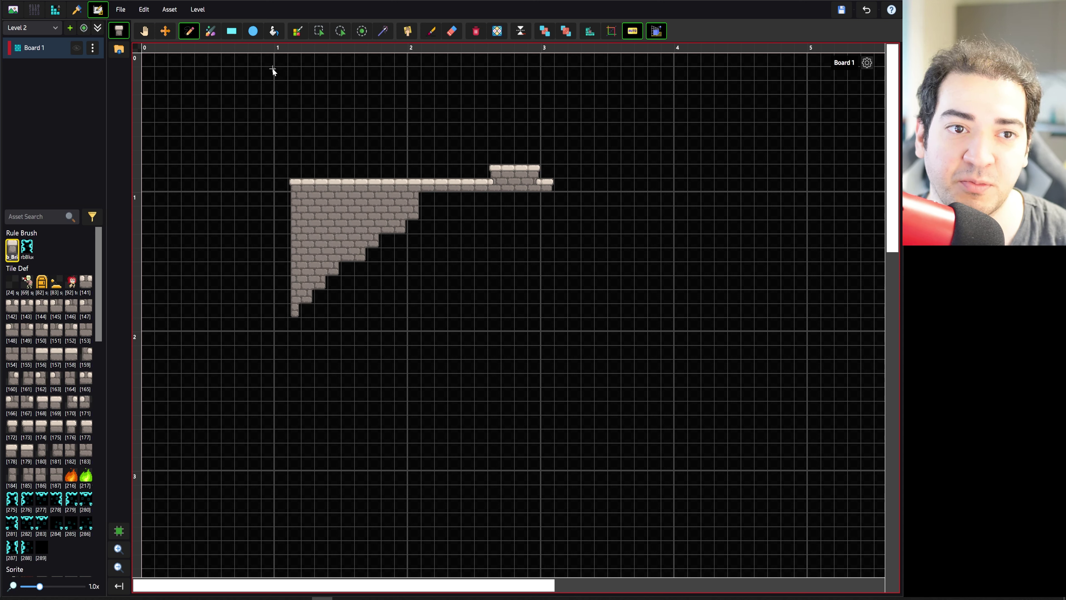
click(210, 31)
mouse_move(390, 252)
mouse_down()
mouse_move(504, 206)
mouse_move(407, 229)
mouse_move(309, 312)
mouse_move(487, 205)
mouse_up()
- Erase strips of bricks from the sloped lower part of the brick area
click(406, 30)
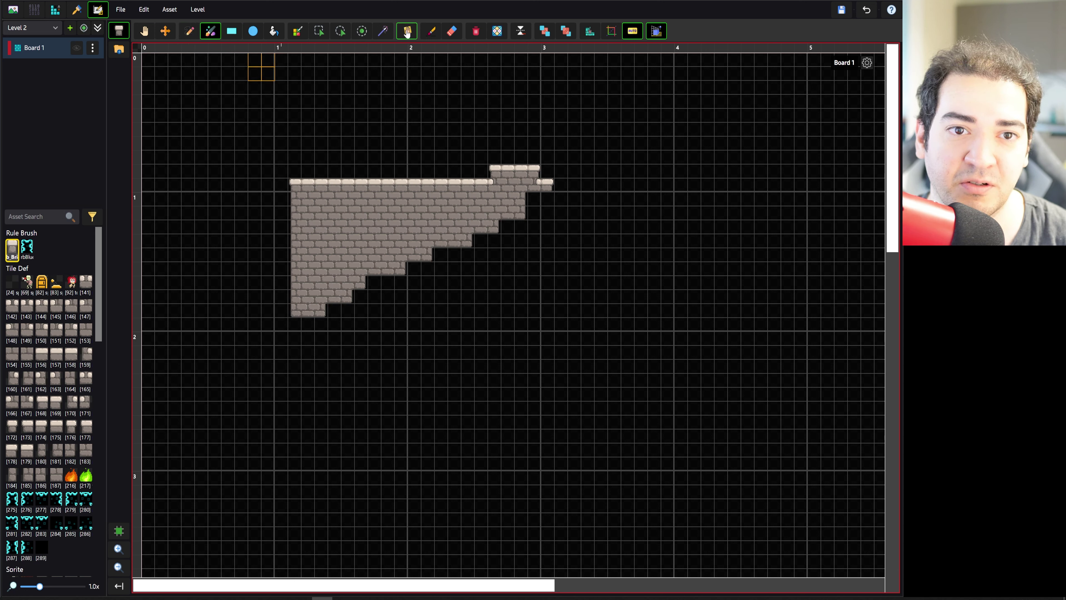
click(431, 30)
mouse_move(353, 250)
mouse_down()
mouse_move(418, 258)
mouse_move(424, 228)
mouse_up()
drag(358, 260, 475, 238)
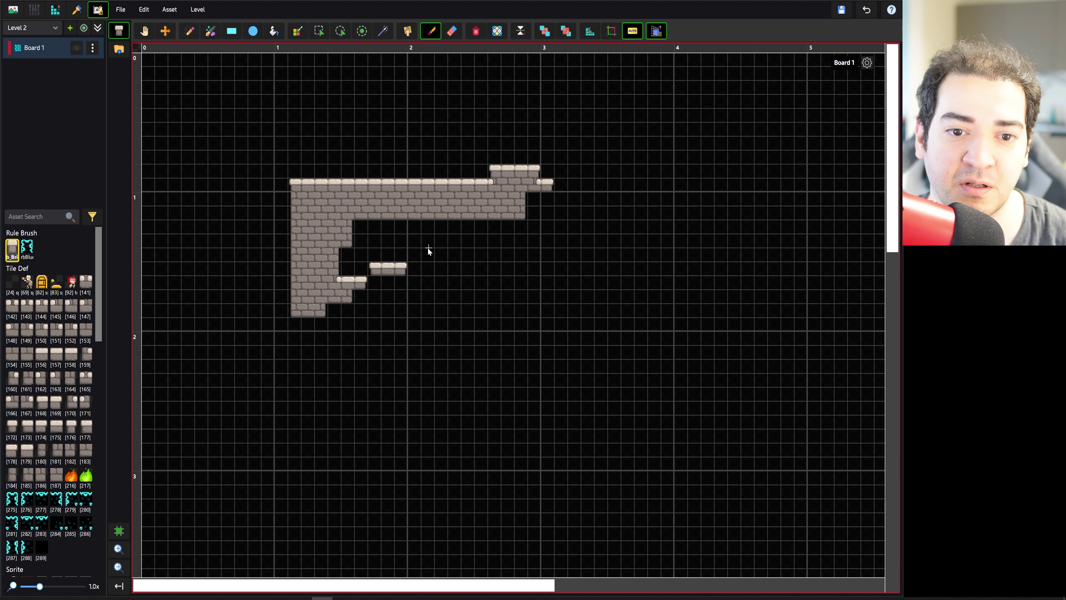
- Compare the empty terrain slots of the rbBlue brush with the tiles in the Terrain_Blue sprite sheet
click(77, 9)
click(55, 102)
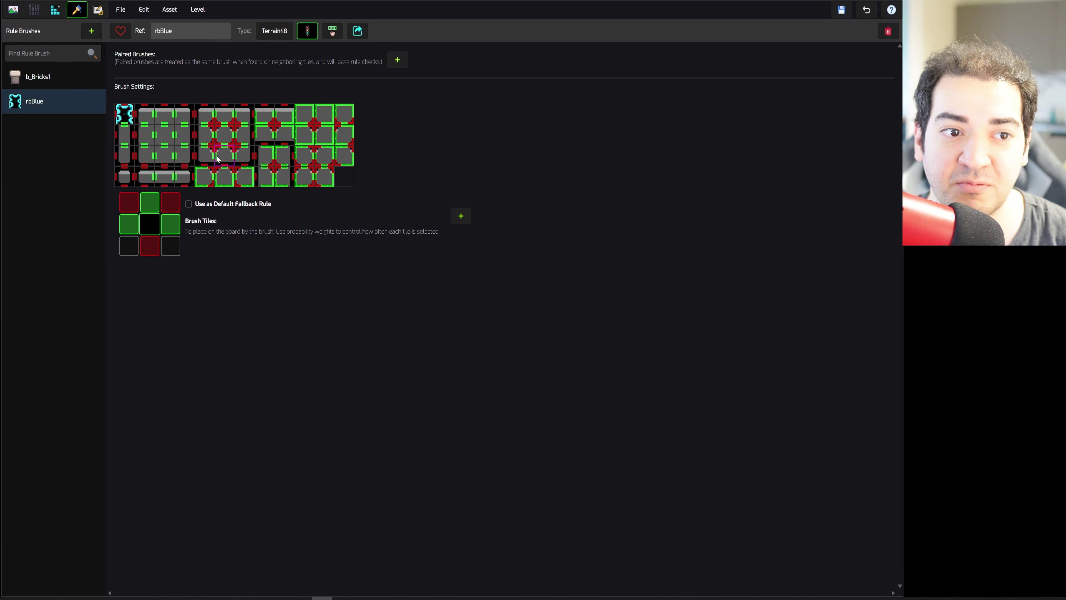
click(225, 114)
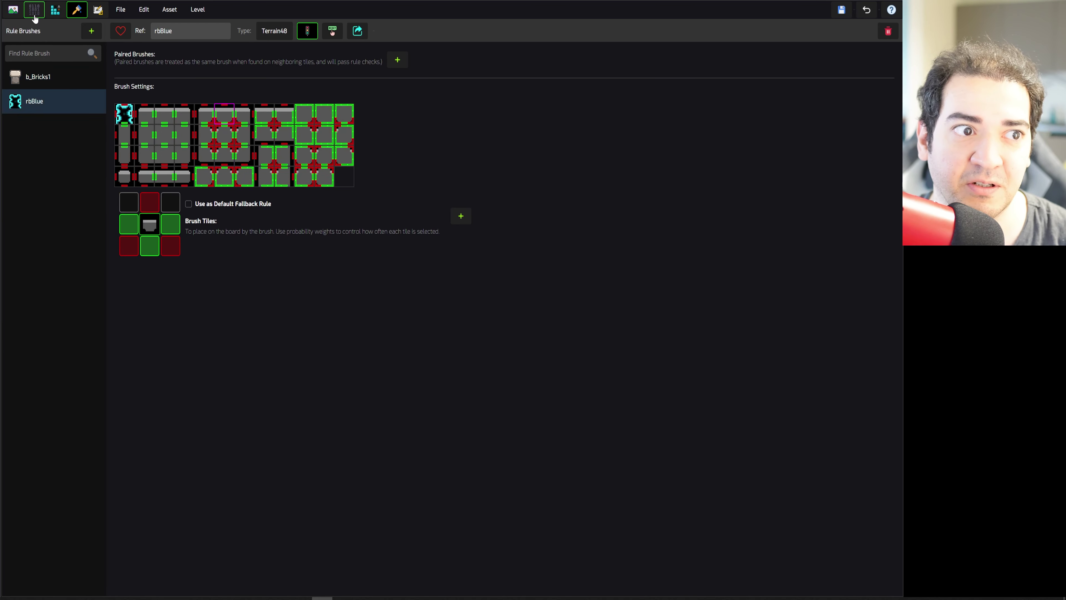
click(13, 9)
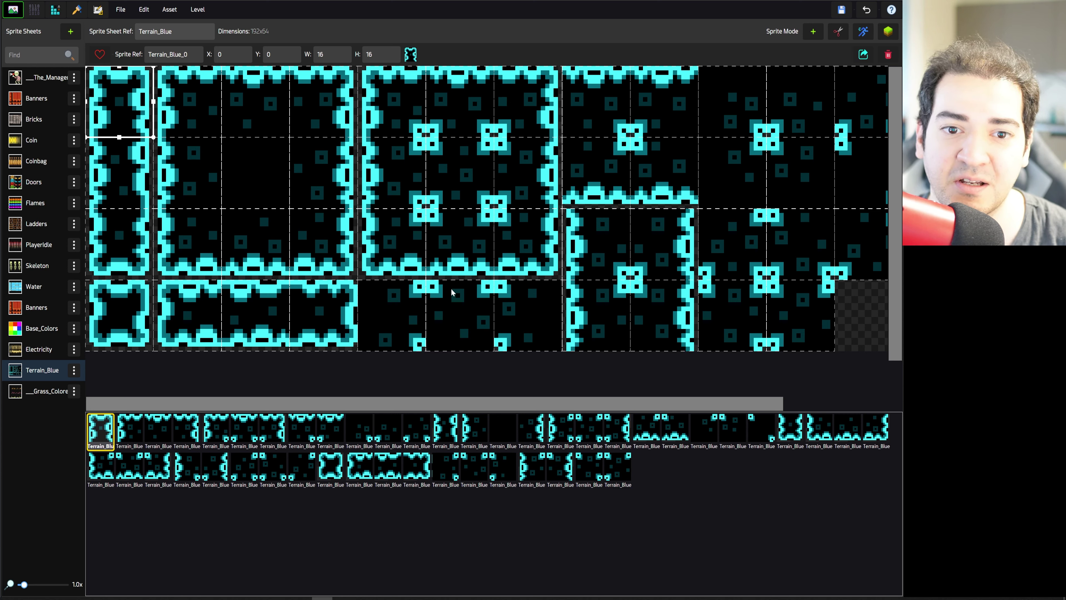
click(249, 184)
click(251, 122)
click(517, 100)
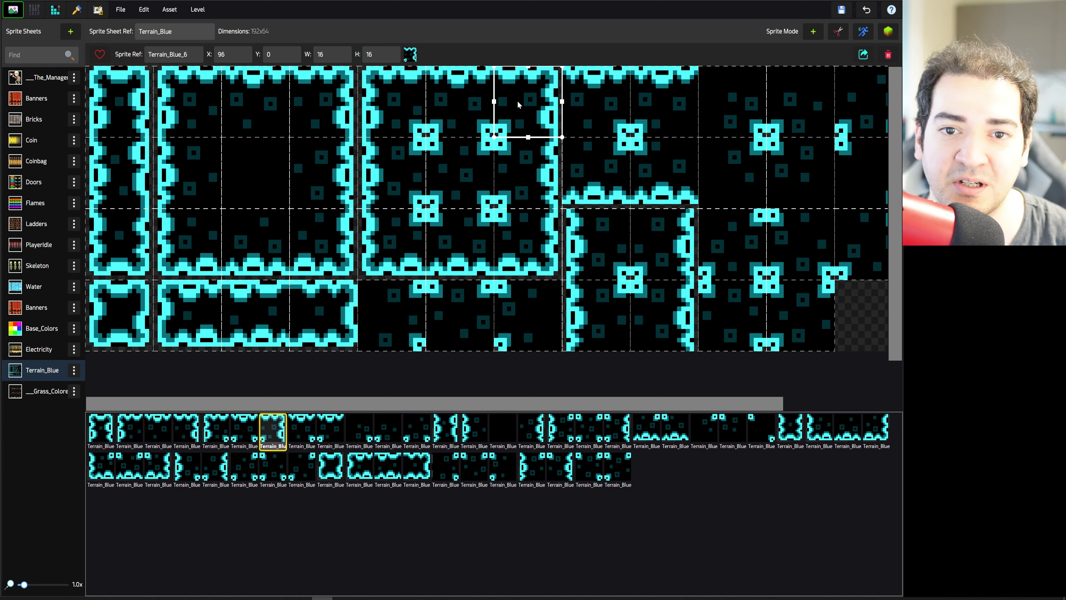
click(522, 195)
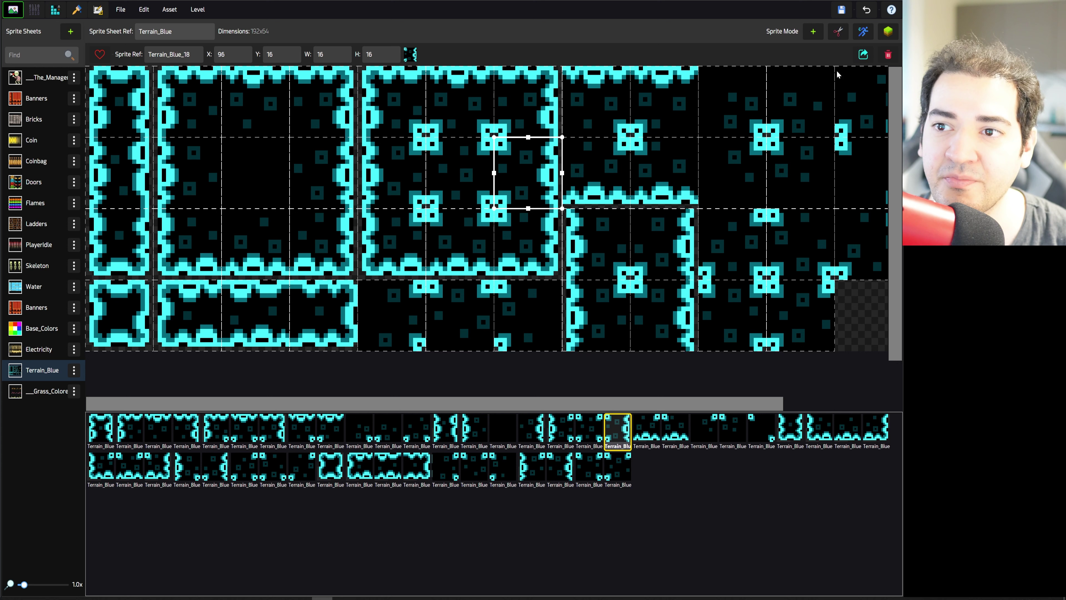
- Regenerate the Terrain_Blue sprites with Auto Slice in Terrain48 mode, deleting the existing sprites
click(839, 32)
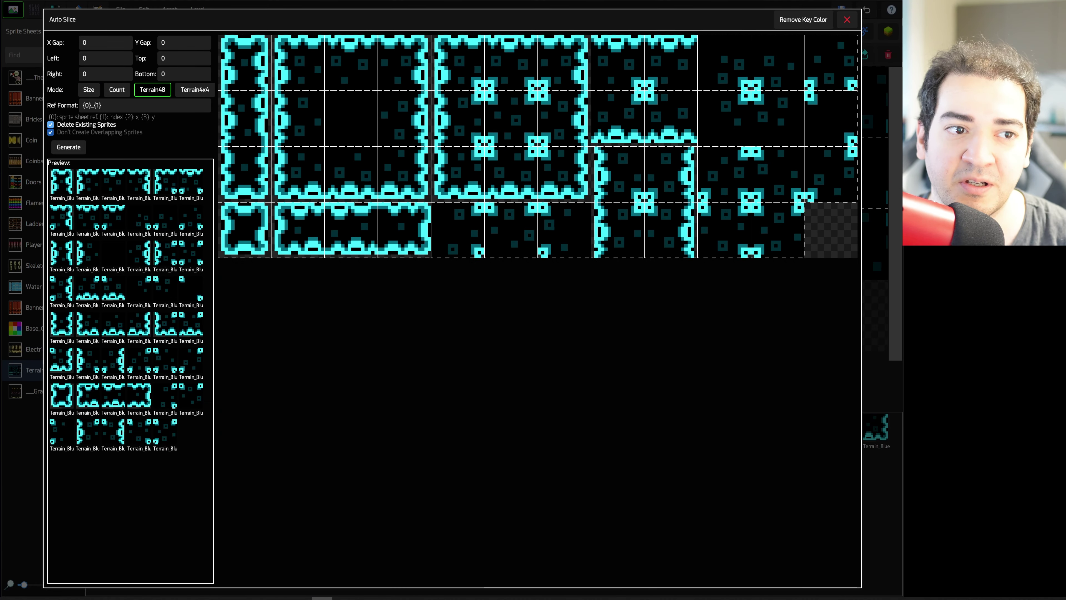
click(170, 94)
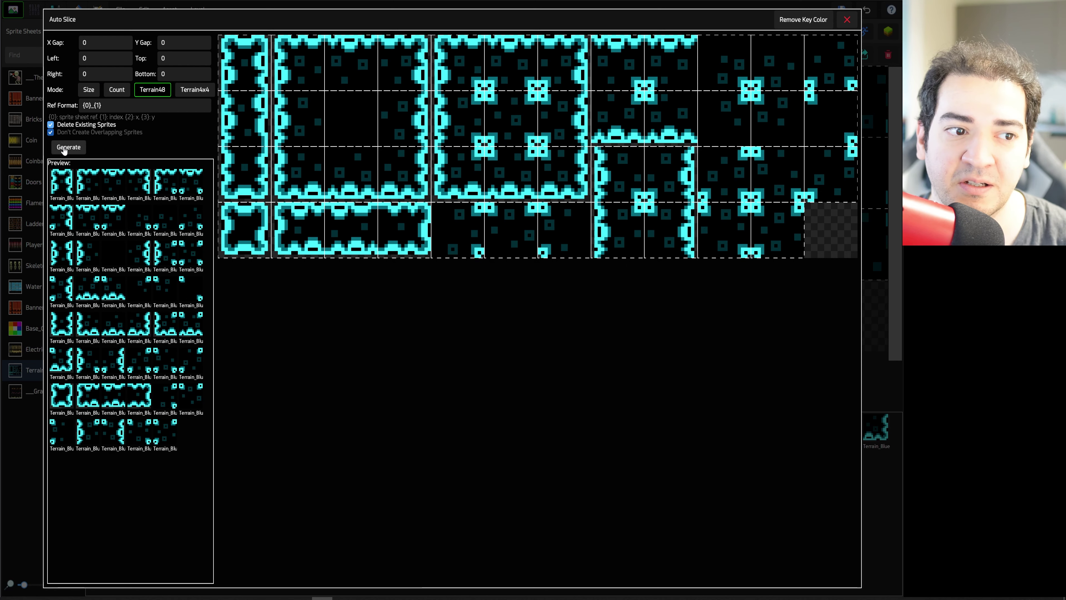
click(66, 147)
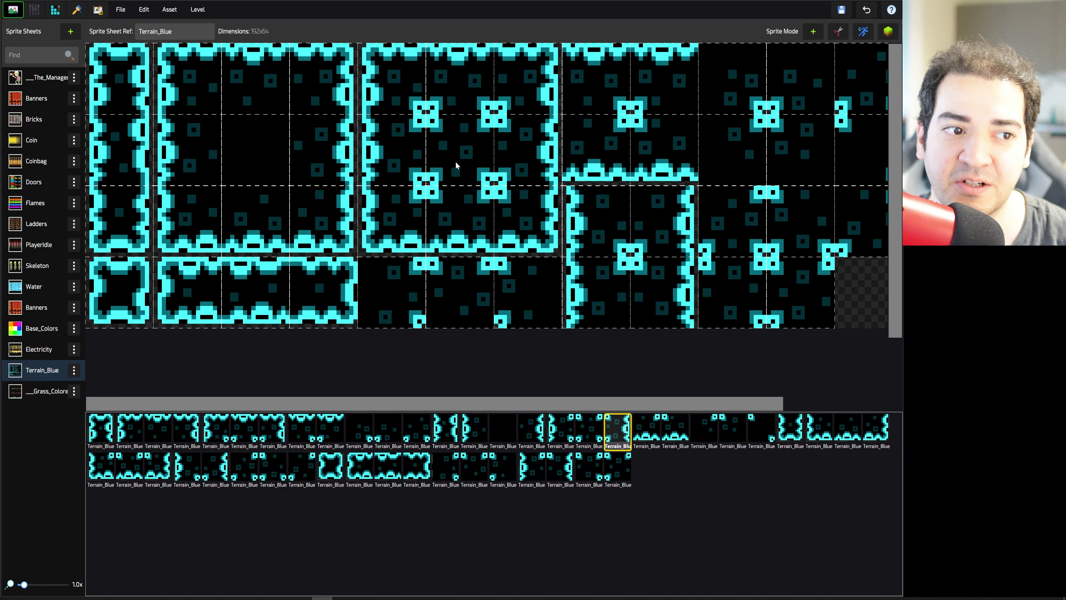
- Generate rule brushes from the b_Bricks and b_Terrain_Blue terrain sprites and inspect the generated blue terrain brush
click(888, 34)
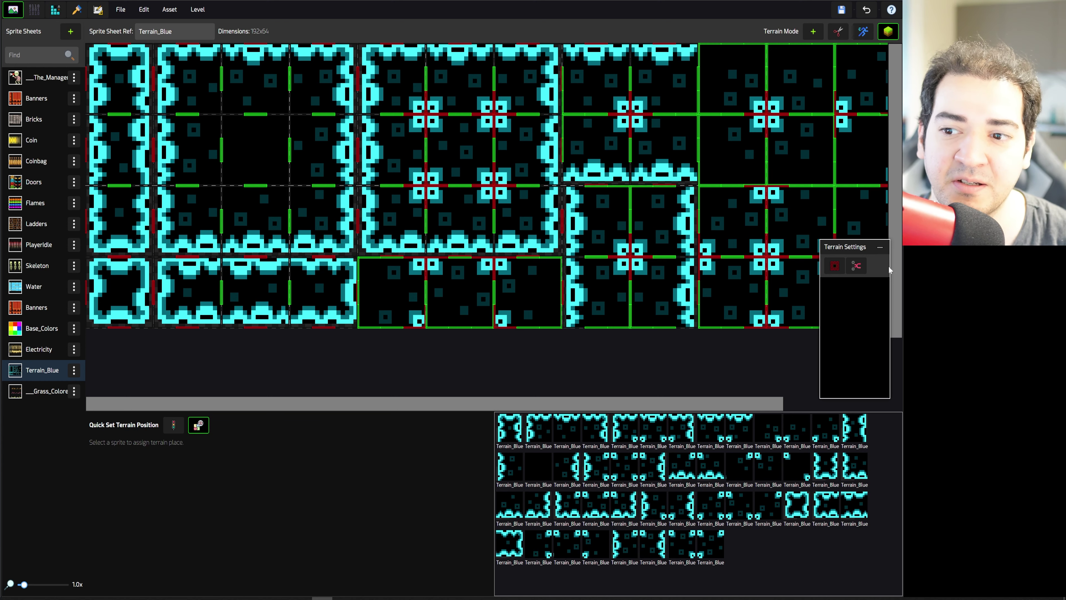
click(731, 294)
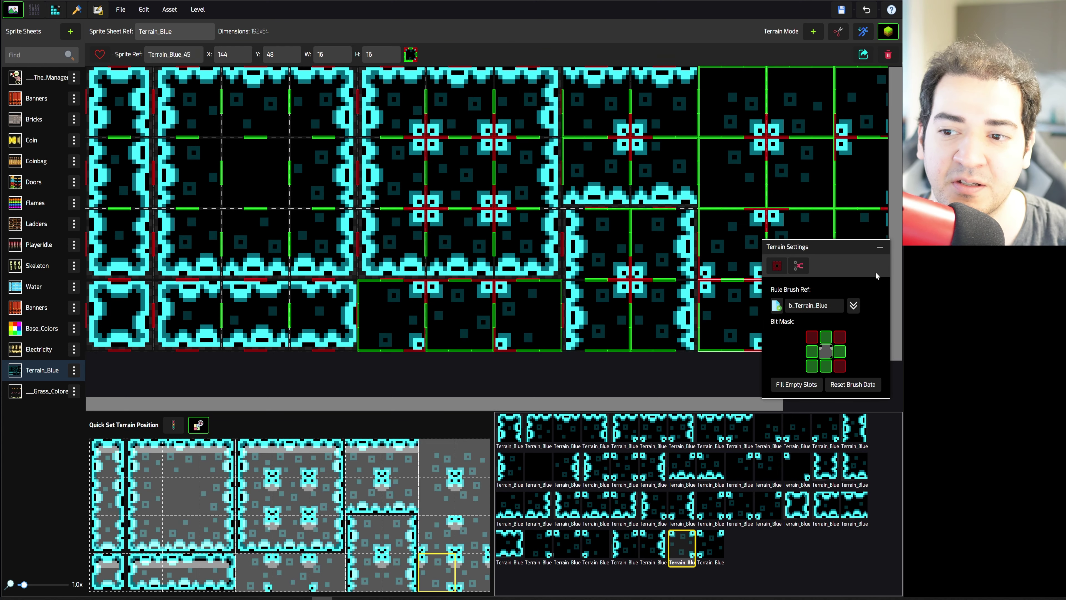
click(799, 266)
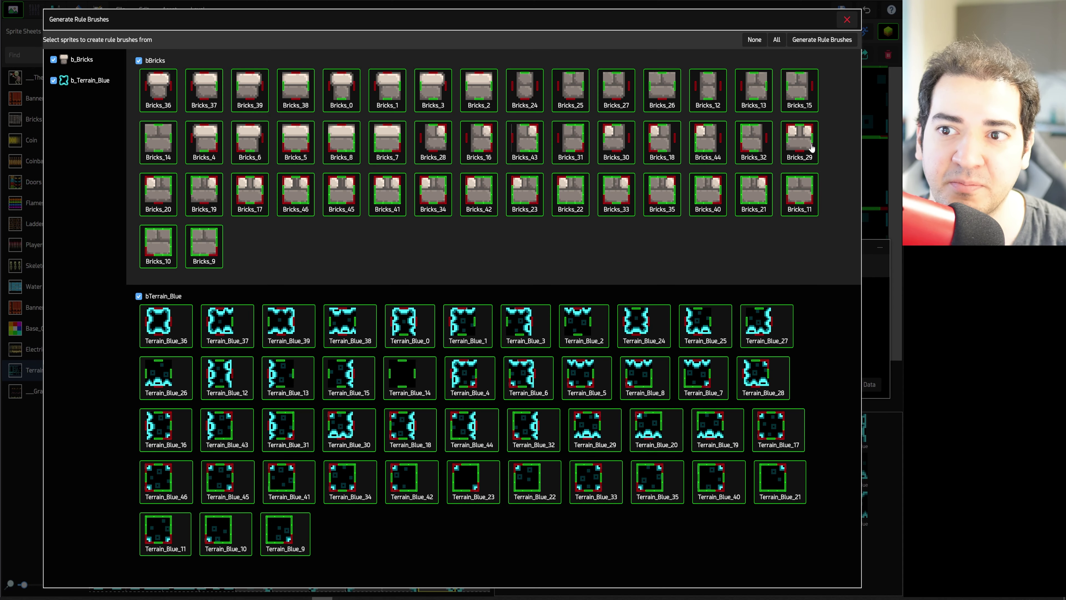
click(53, 59)
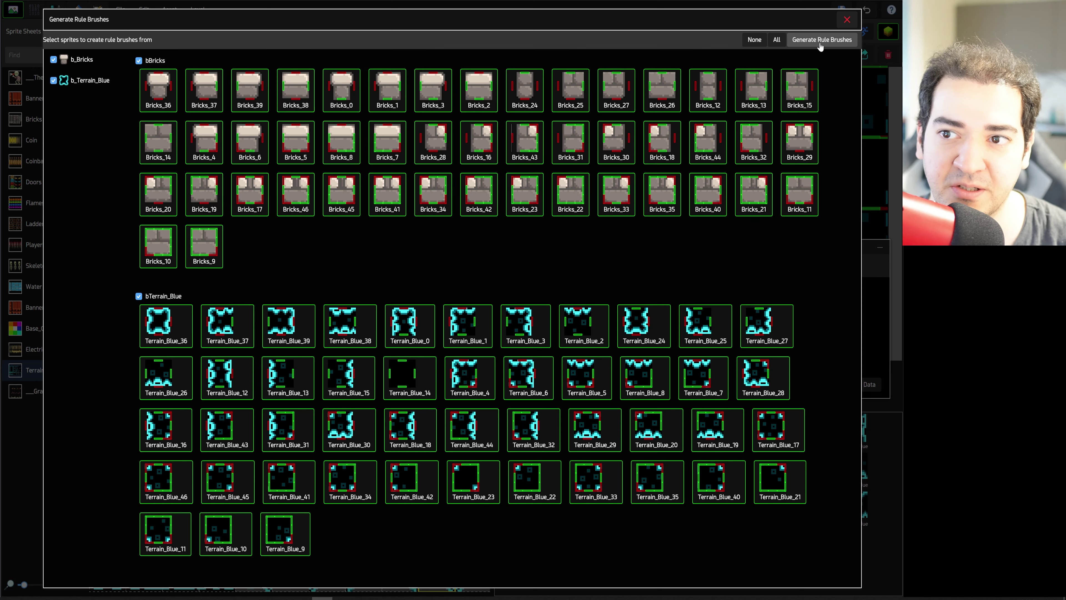
click(822, 42)
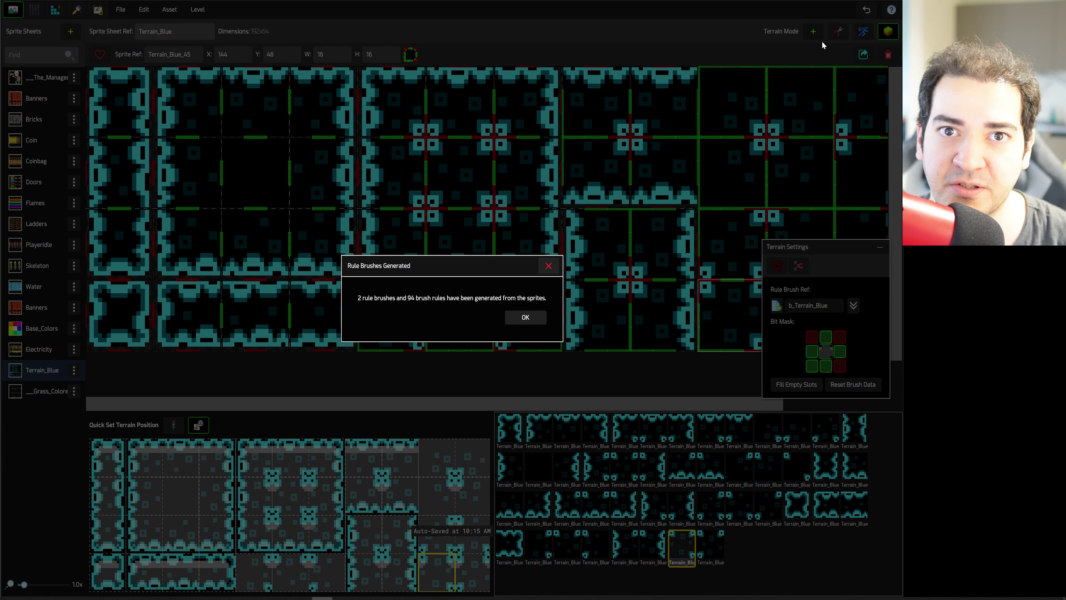
click(509, 317)
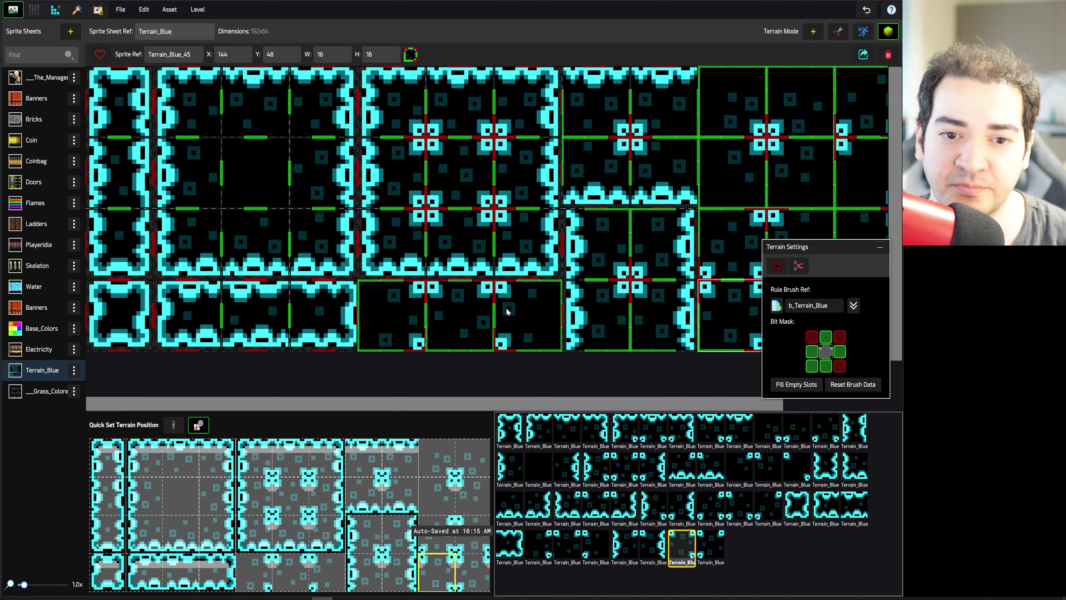
click(78, 10)
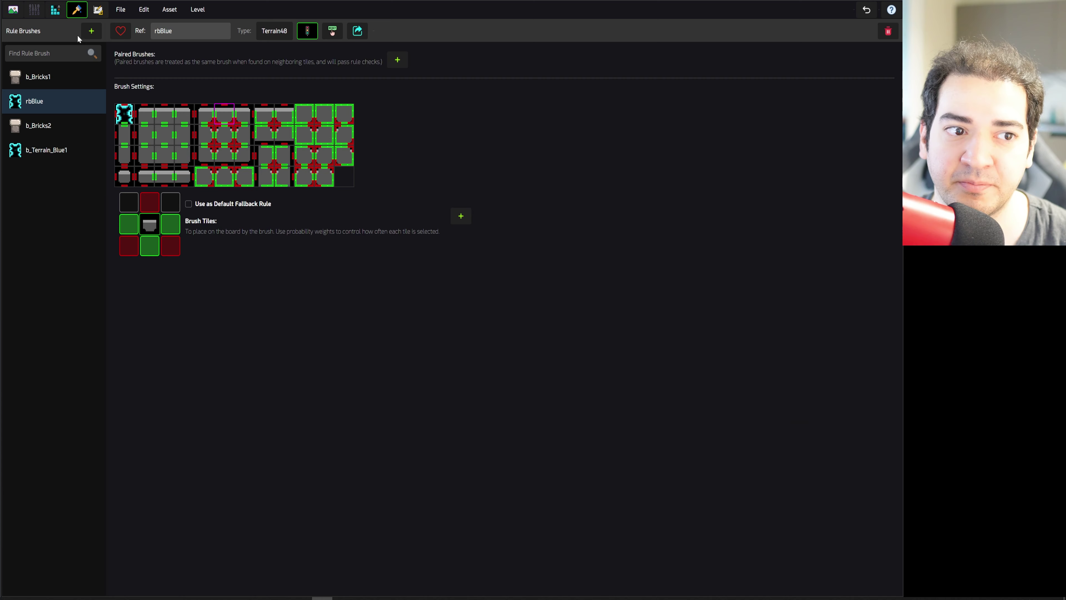
click(46, 151)
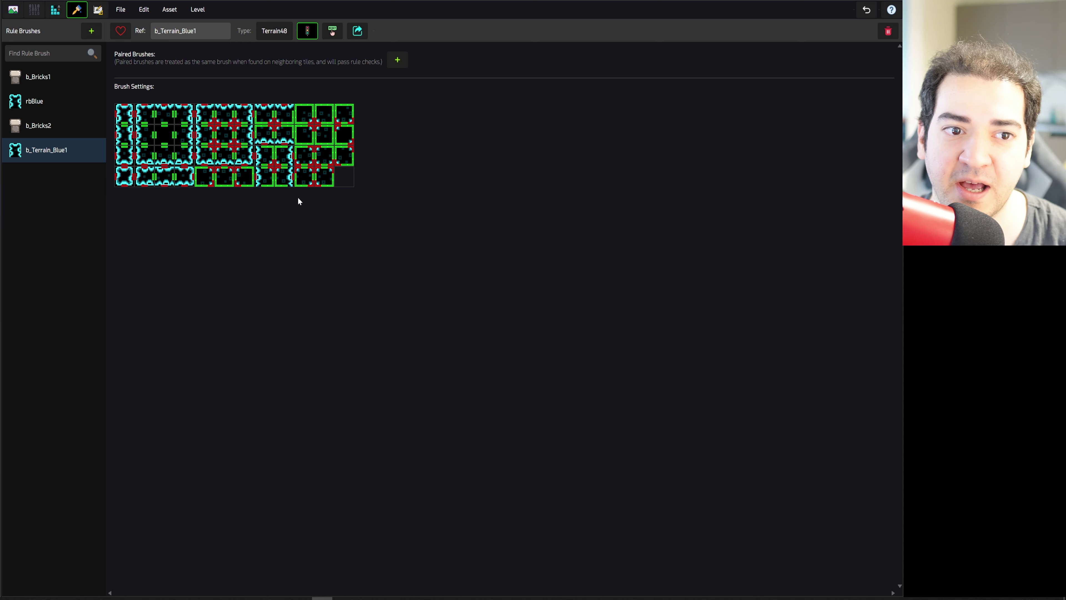
- Paint over the brick area in Level 2 with the b_Terrain_Blue1 rule brush, filling it as one sloped blue terrain block
click(97, 12)
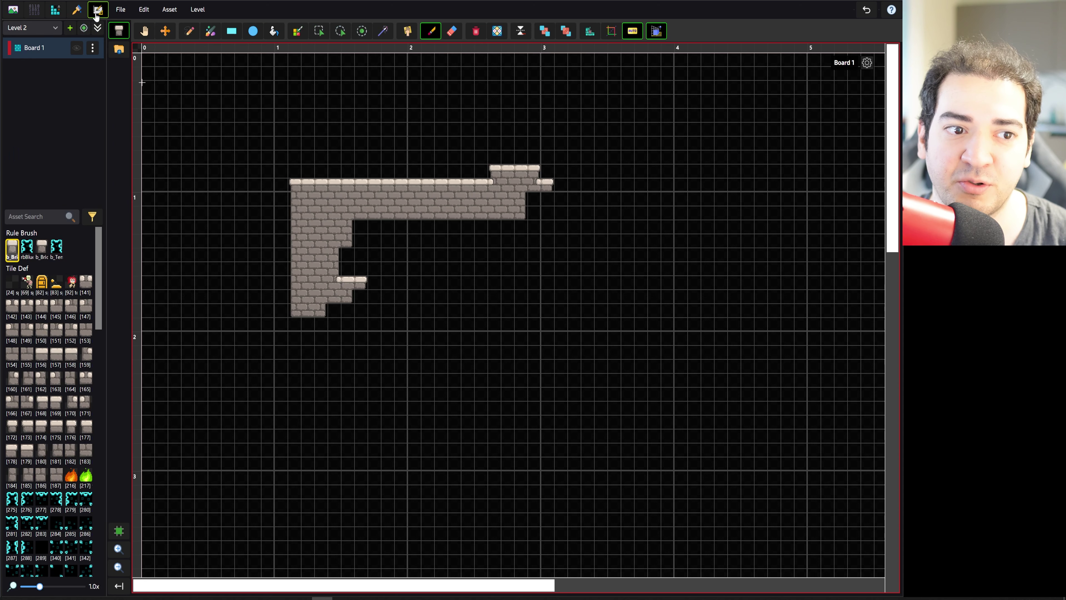
click(56, 247)
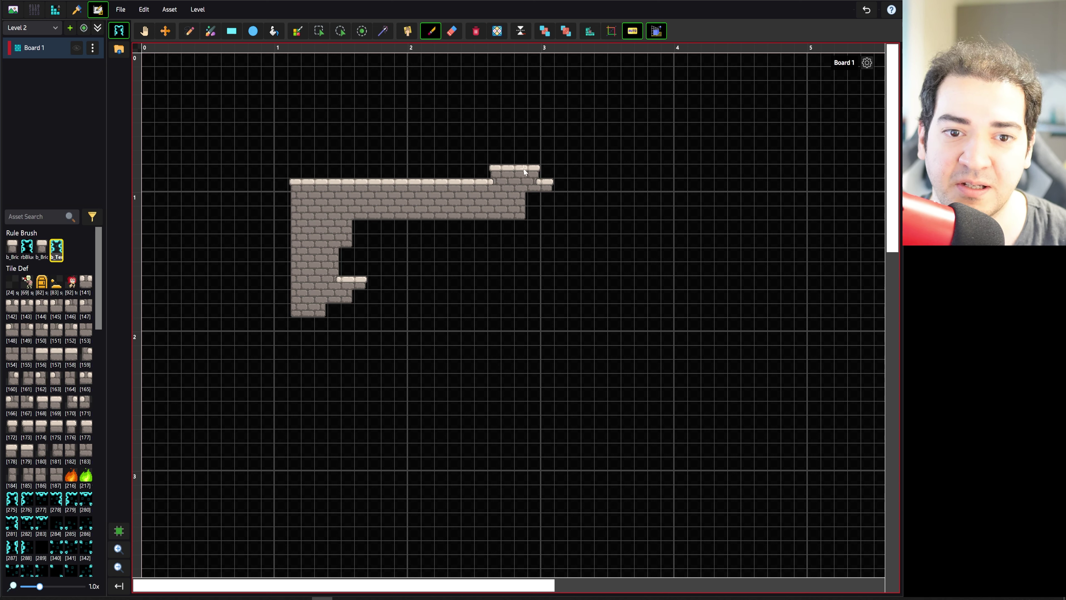
drag(522, 170, 452, 180)
click(210, 31)
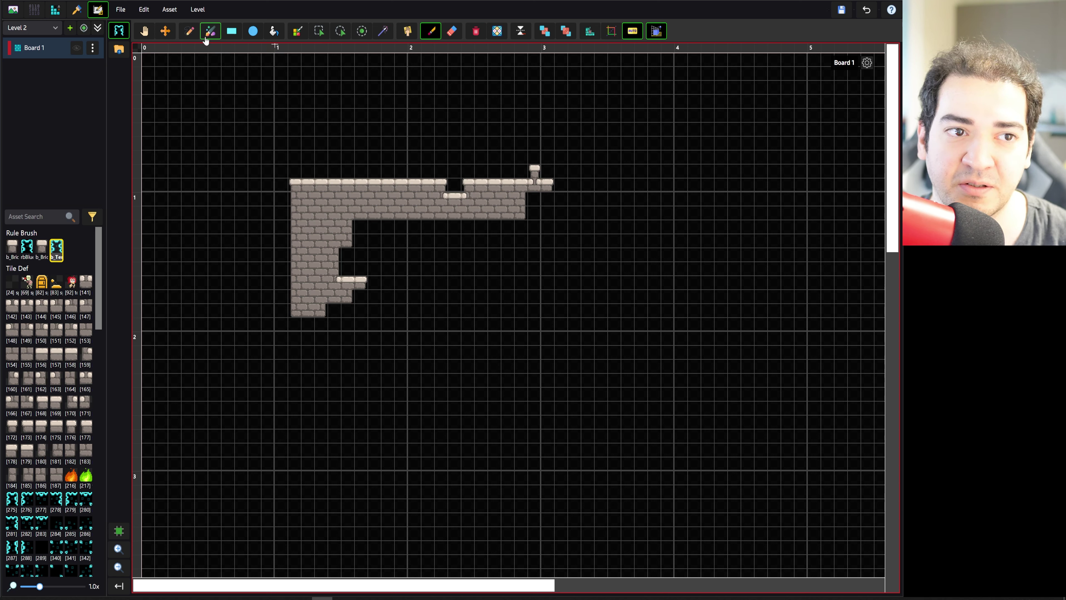
mouse_move(321, 213)
mouse_down()
mouse_move(300, 300)
mouse_move(379, 296)
mouse_move(315, 208)
mouse_move(366, 181)
mouse_move(553, 179)
mouse_move(327, 219)
mouse_move(357, 217)
mouse_move(409, 255)
mouse_move(491, 216)
mouse_move(363, 240)
mouse_move(469, 248)
mouse_move(368, 294)
mouse_up()
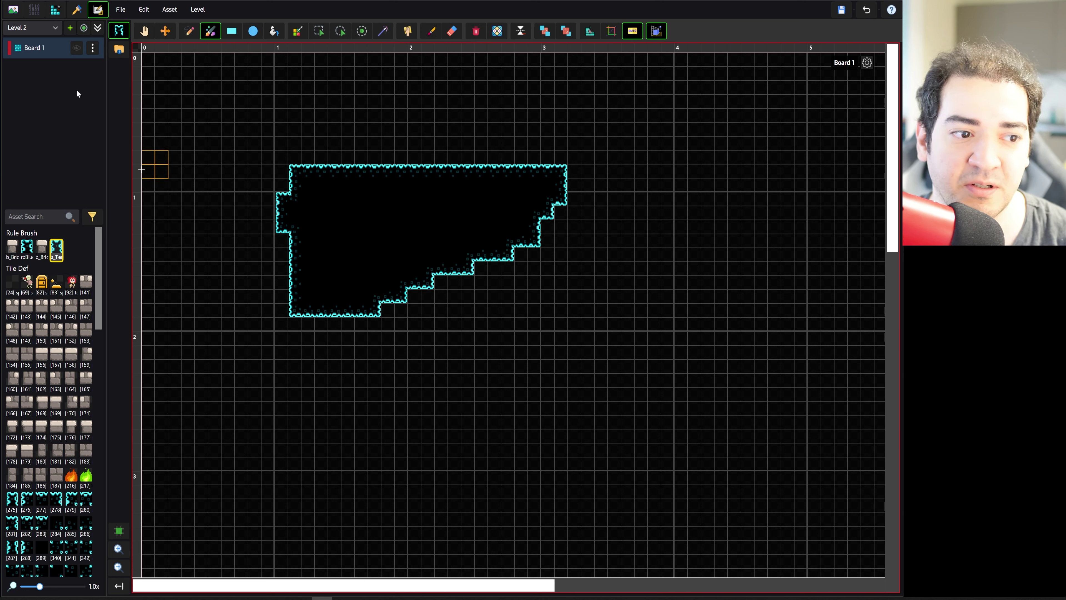
- Slice the lower Banners sprite sheet with Auto Slice in Terrain4x4 mode, deleting the existing sprites
click(13, 9)
click(27, 314)
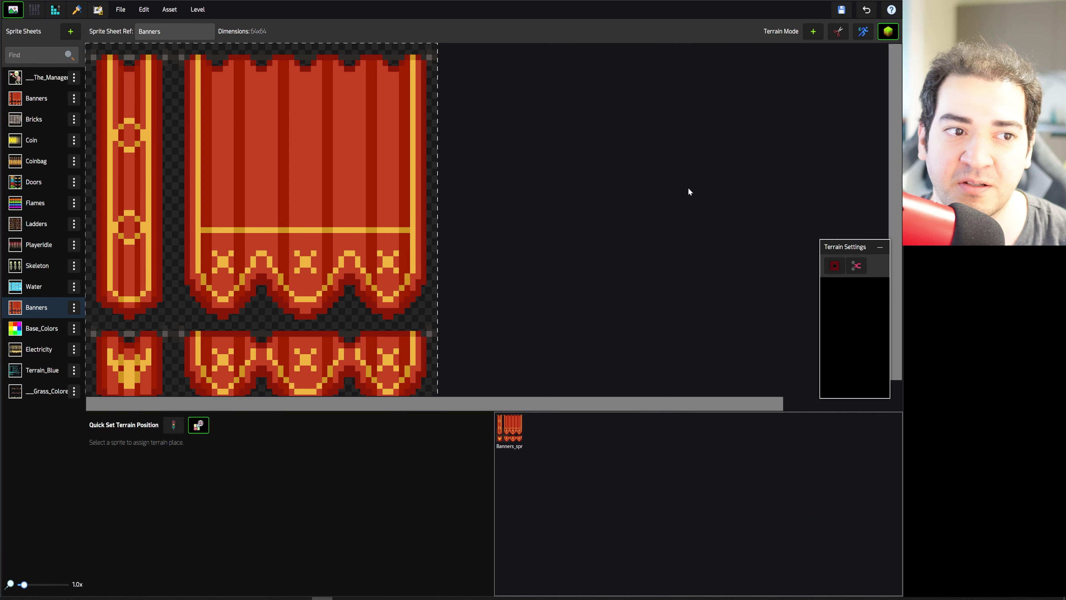
click(839, 32)
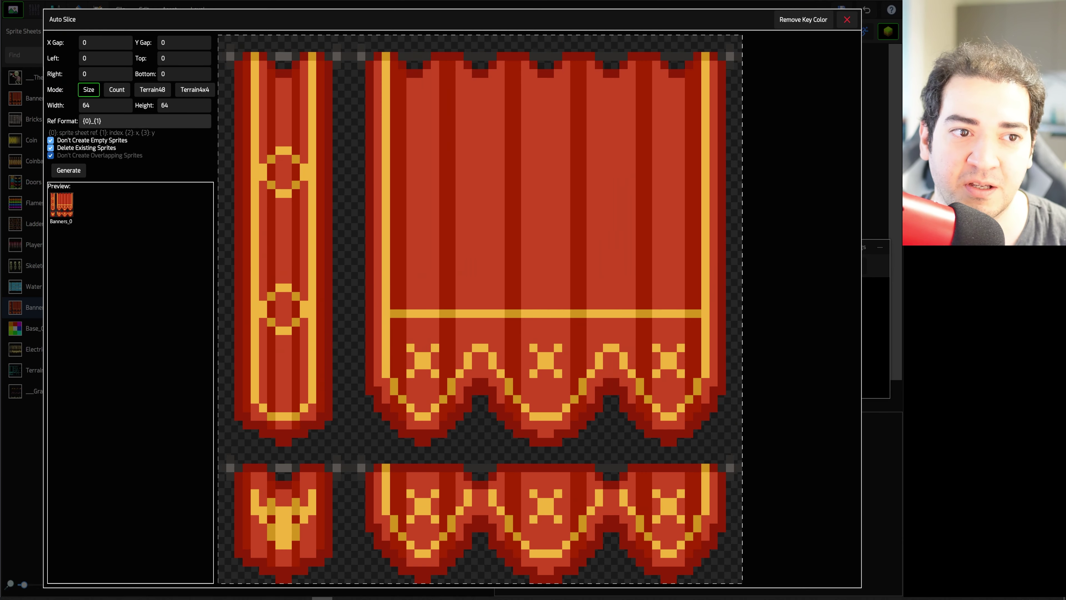
click(192, 90)
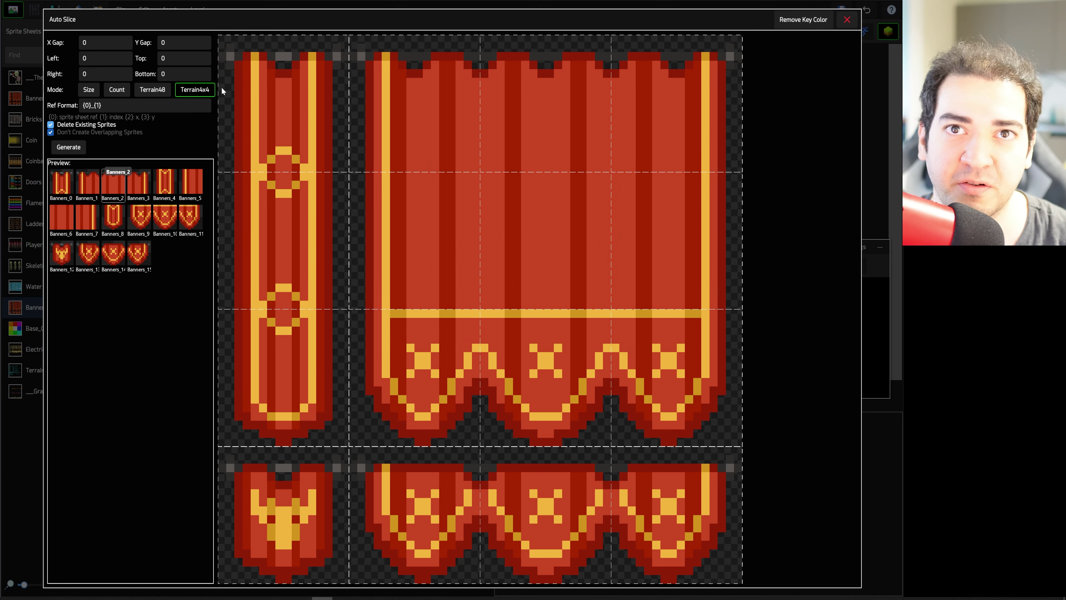
click(79, 148)
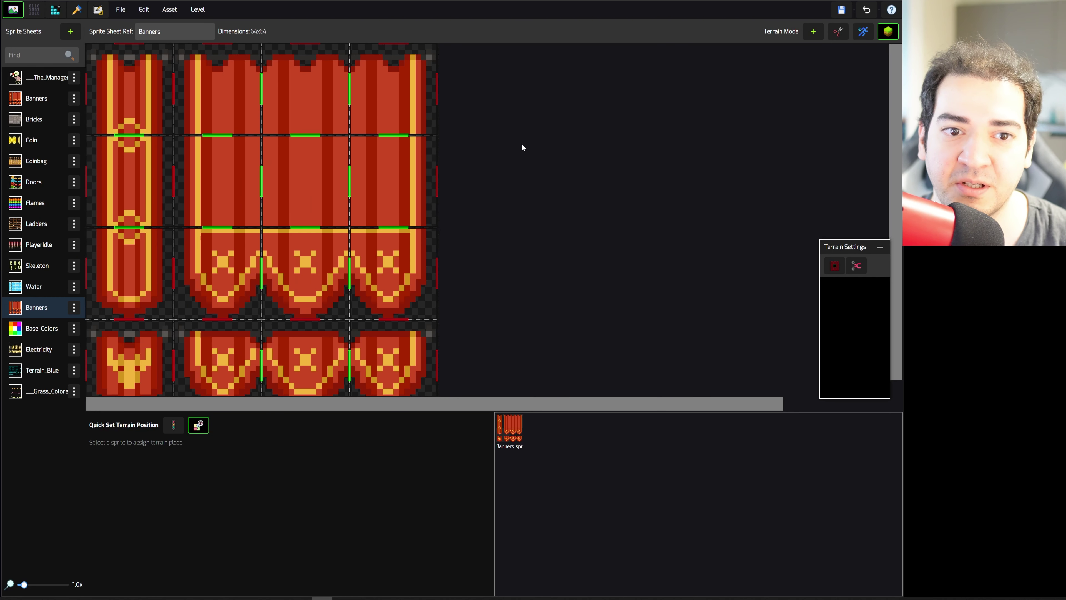
- Generate a rule brush from b_Banners only, excluding b_Bricks and b_Terrain_Blue, and inspect the generated banner brush
click(381, 256)
click(796, 269)
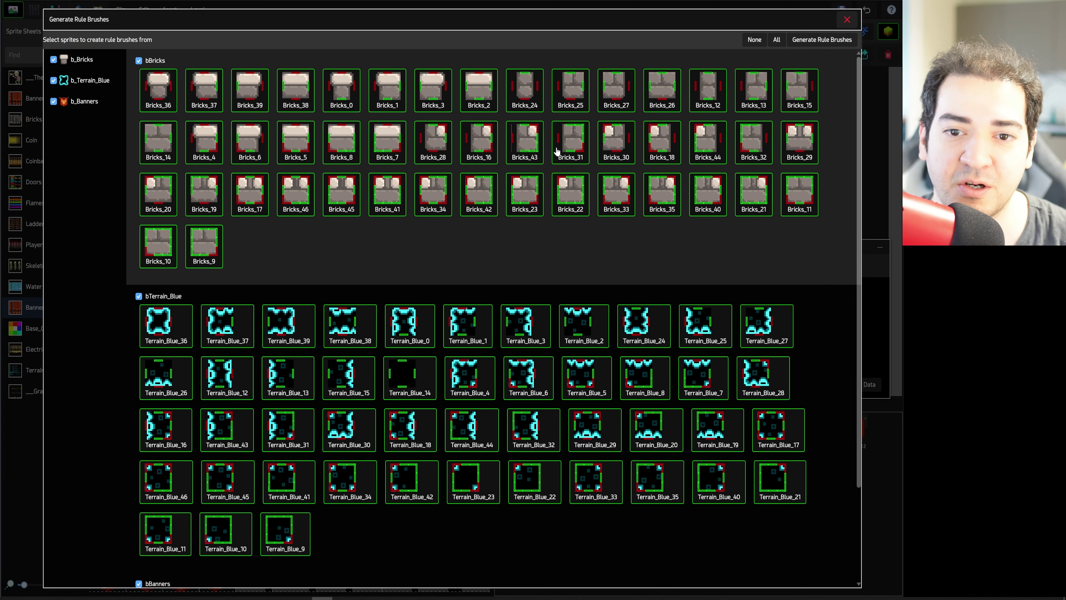
scroll(295, 247, down, 3)
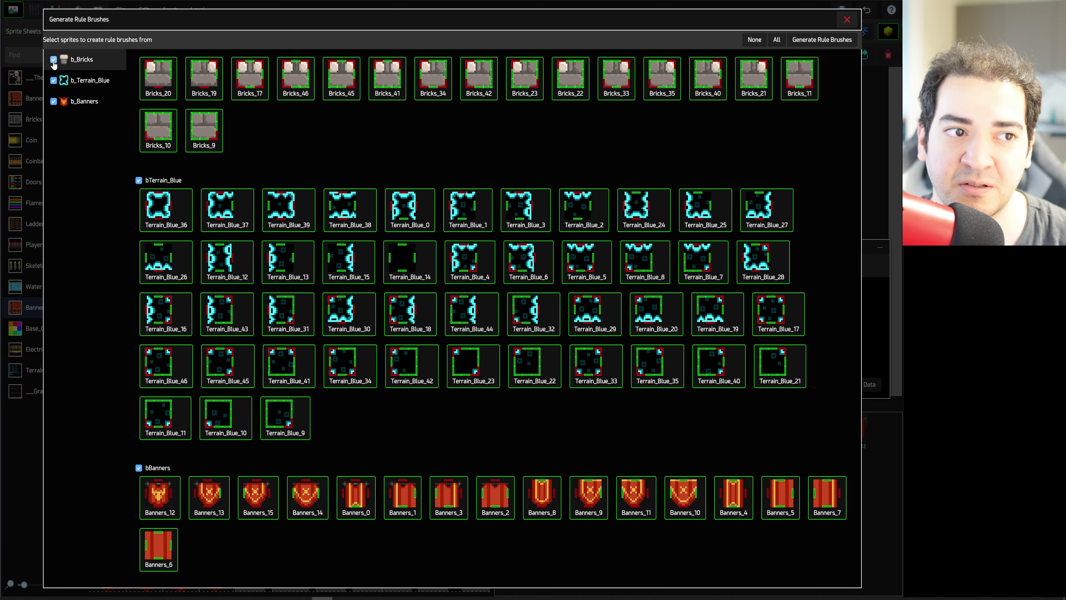
click(53, 59)
click(54, 79)
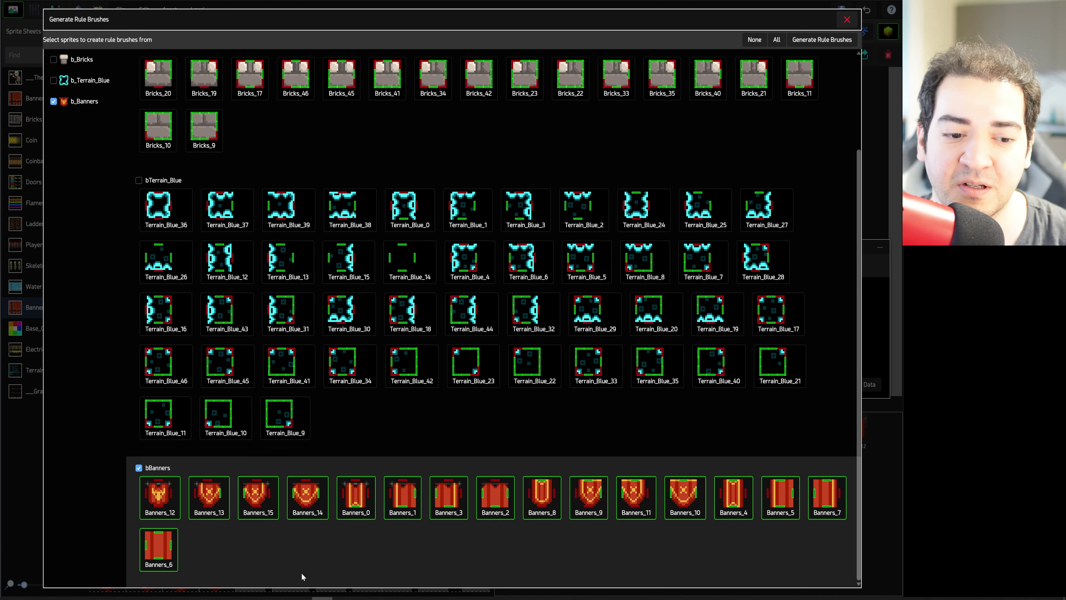
click(810, 40)
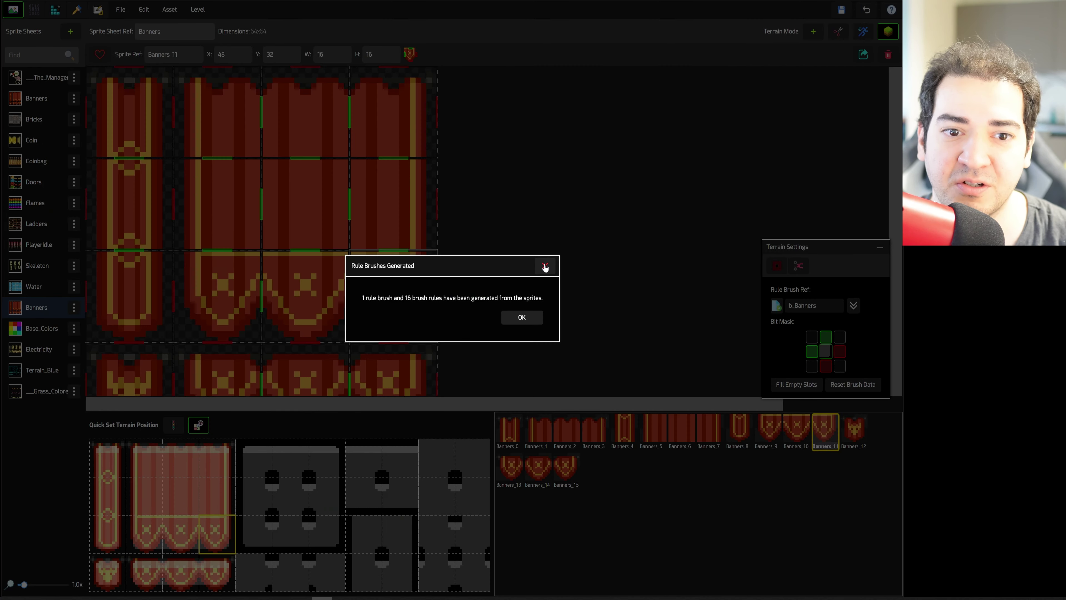
click(521, 317)
click(76, 13)
click(53, 183)
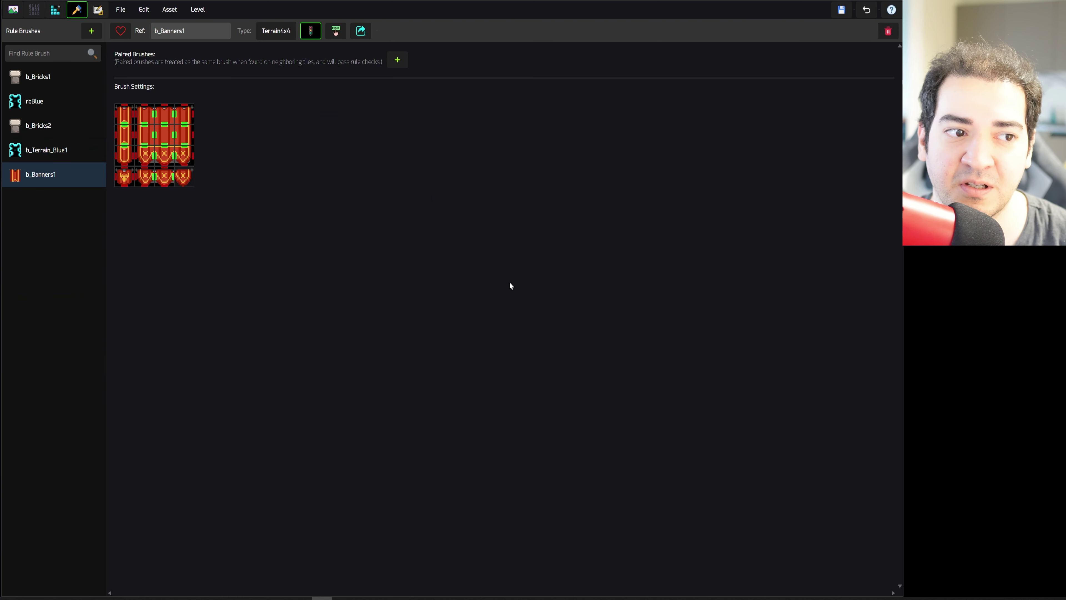
- Add a new board to Level 2 and paint two narrow banners and one two-tile-wide banner with the b_Banners1 brush
click(98, 9)
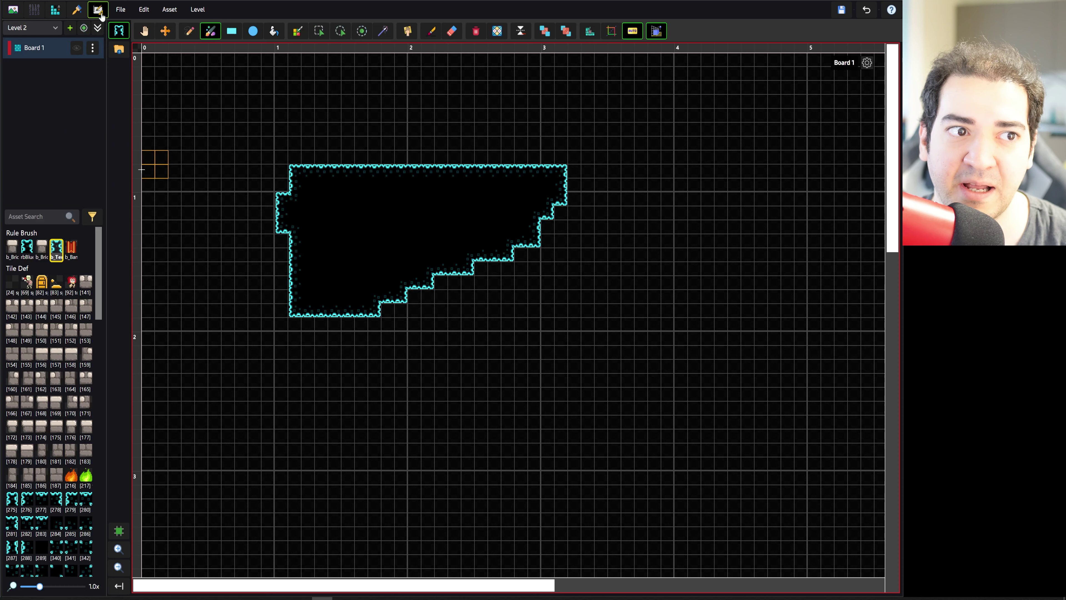
click(69, 27)
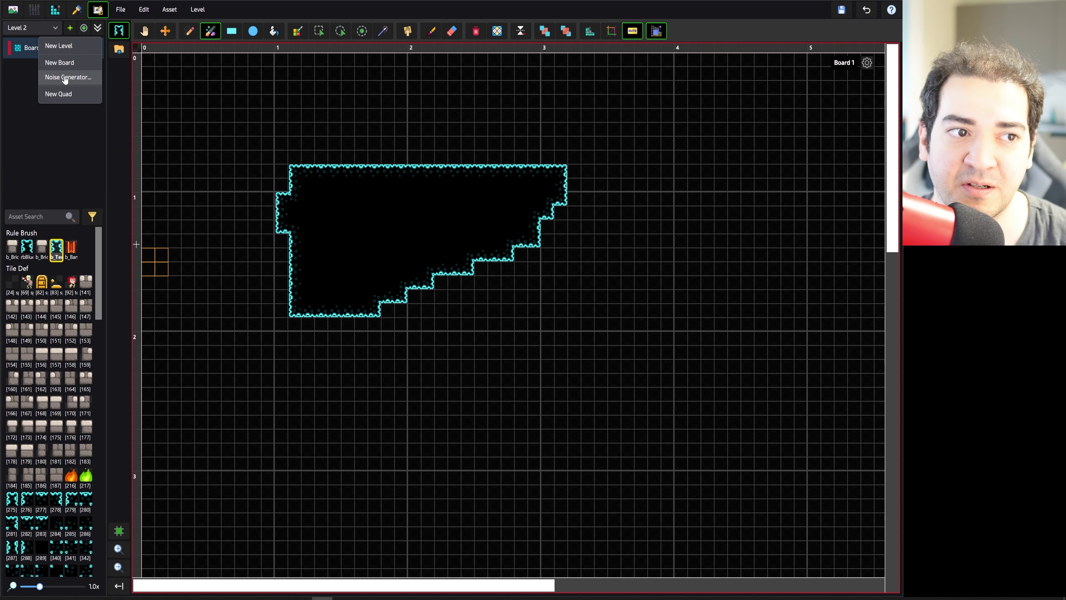
click(63, 65)
click(71, 247)
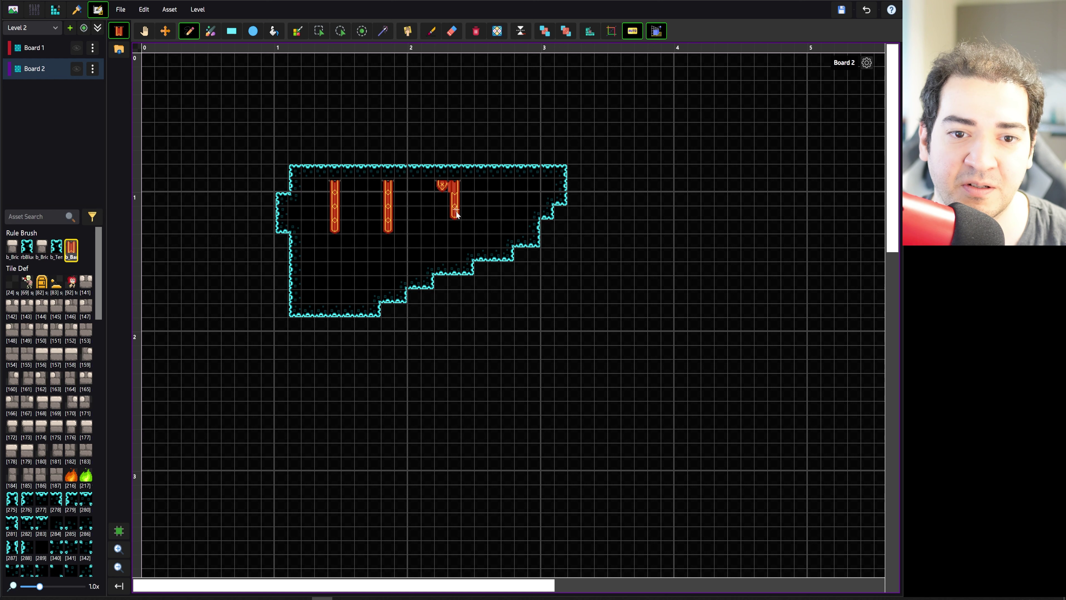
mouse_move(456, 214)
mouse_down()
mouse_move(441, 223)
mouse_move(445, 207)
mouse_move(452, 221)
mouse_up()
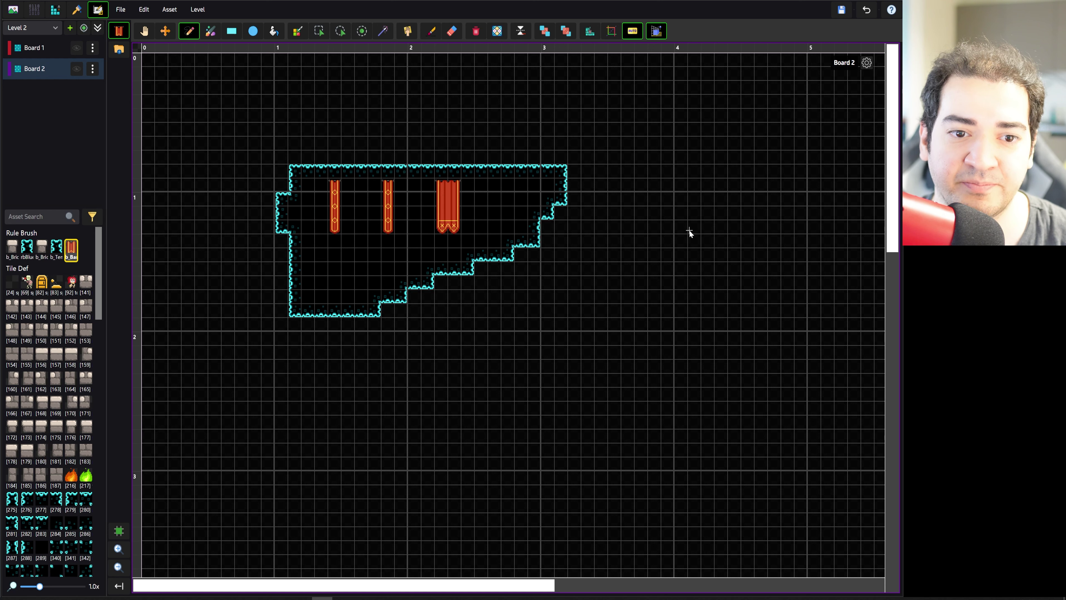
- Slice the Ladders sprite sheet with Auto Slice in Count mode using 3 columns and 2 rows, deleting the existing sprites
click(13, 10)
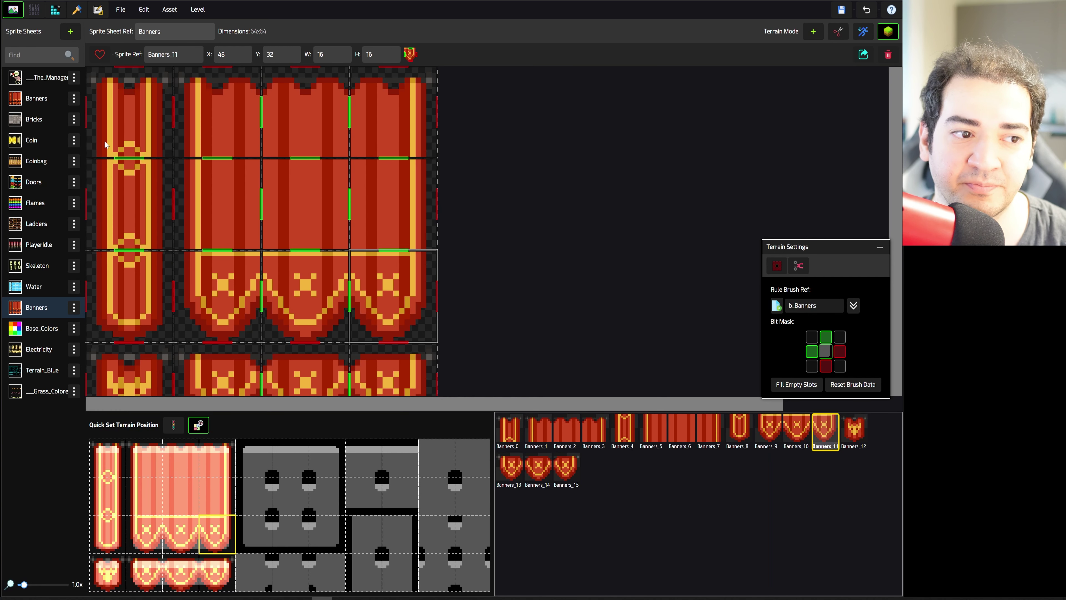
click(36, 224)
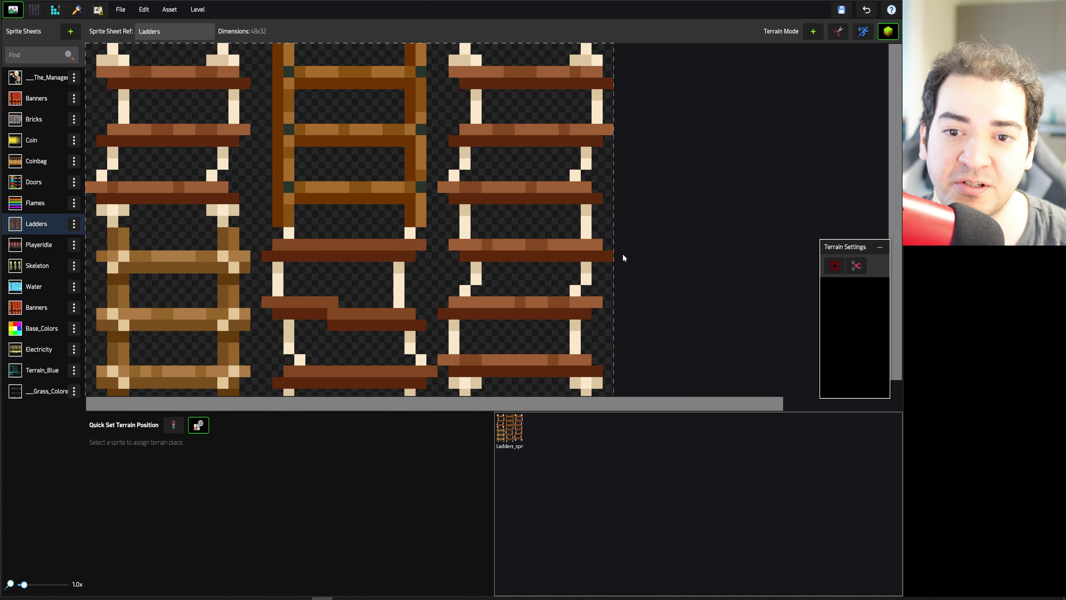
drag(895, 103, 888, 64)
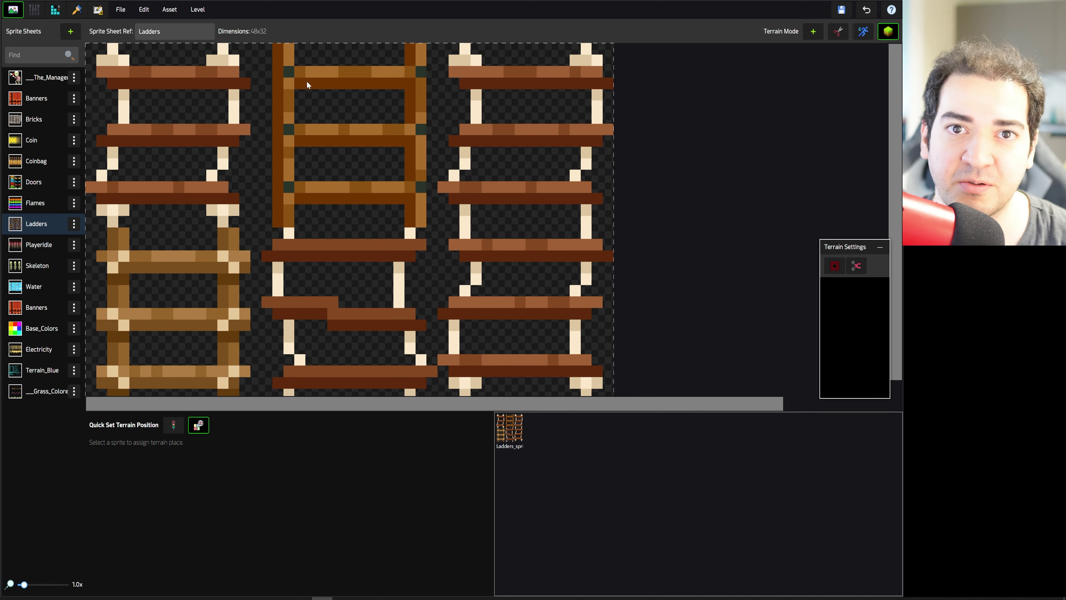
click(837, 31)
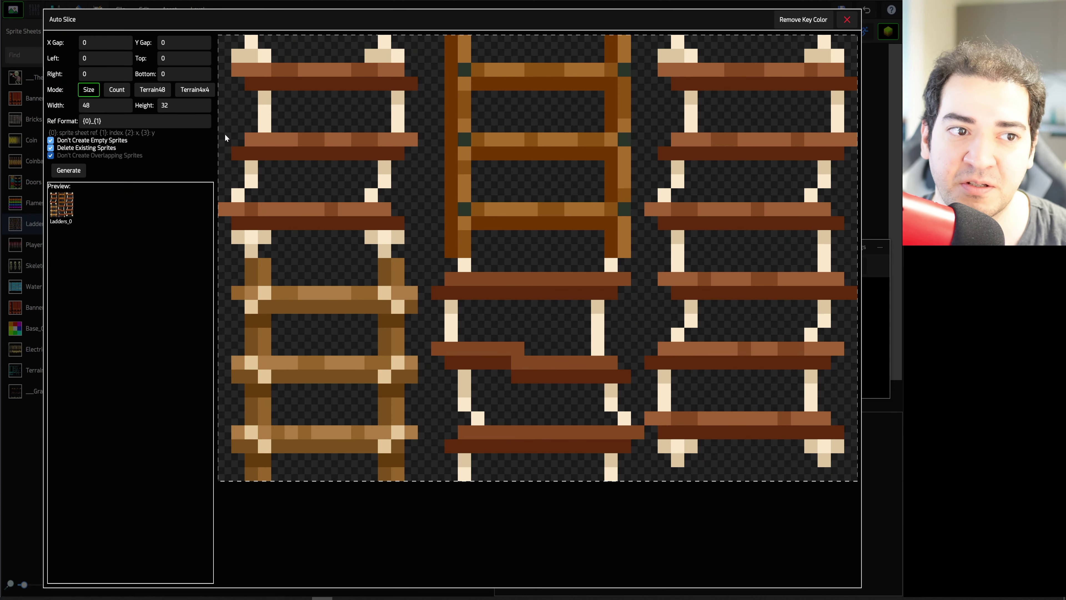
click(117, 90)
click(105, 105)
text(3)
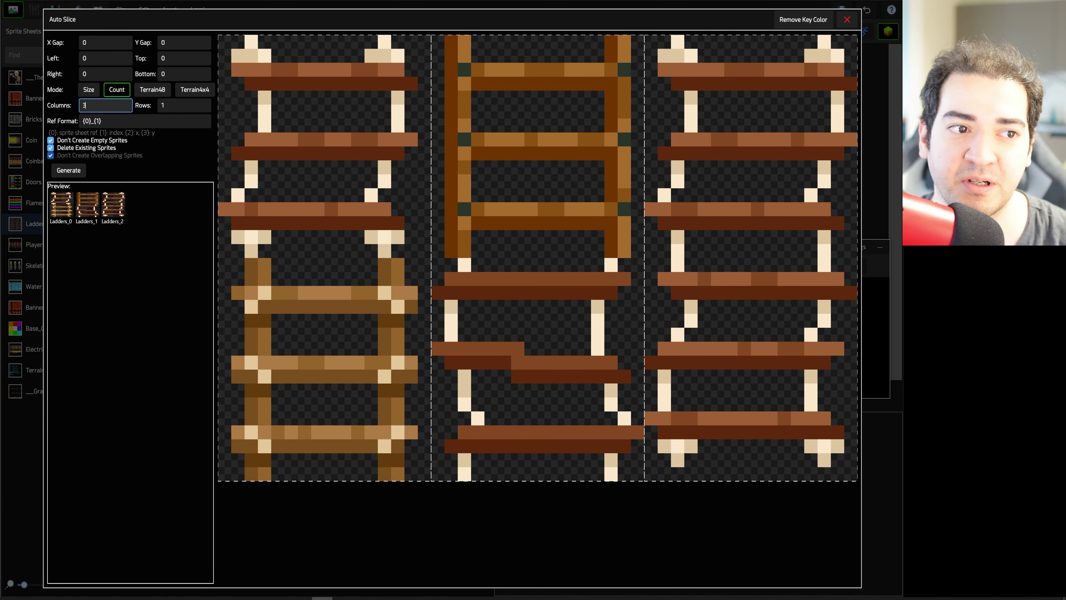
key(Tab)
text(2)
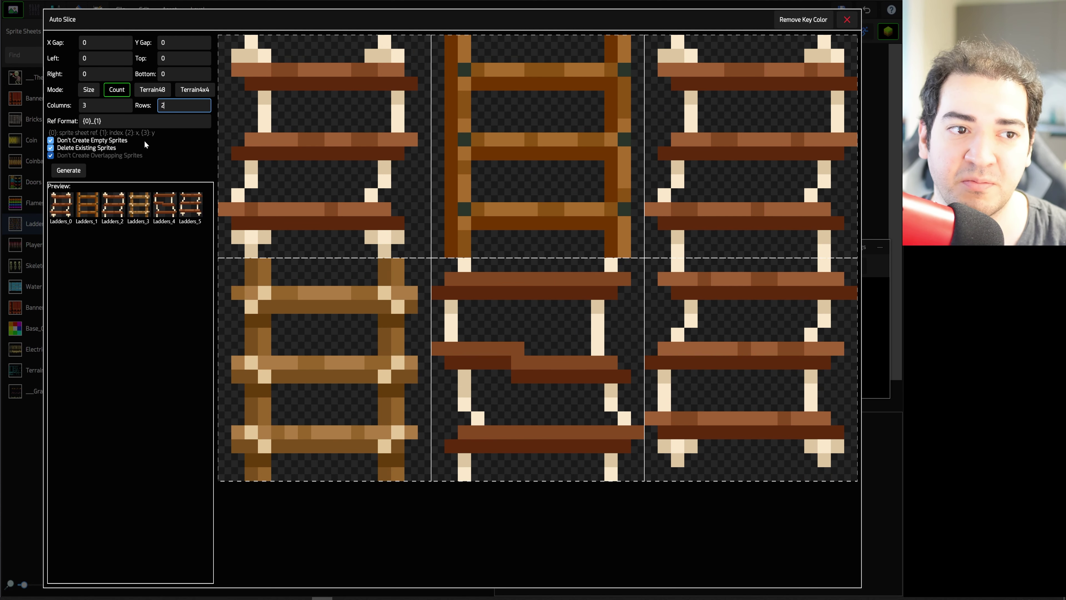
click(68, 170)
- Create a new rule brush named brLadders and set its type to Terrain 4x4
click(77, 9)
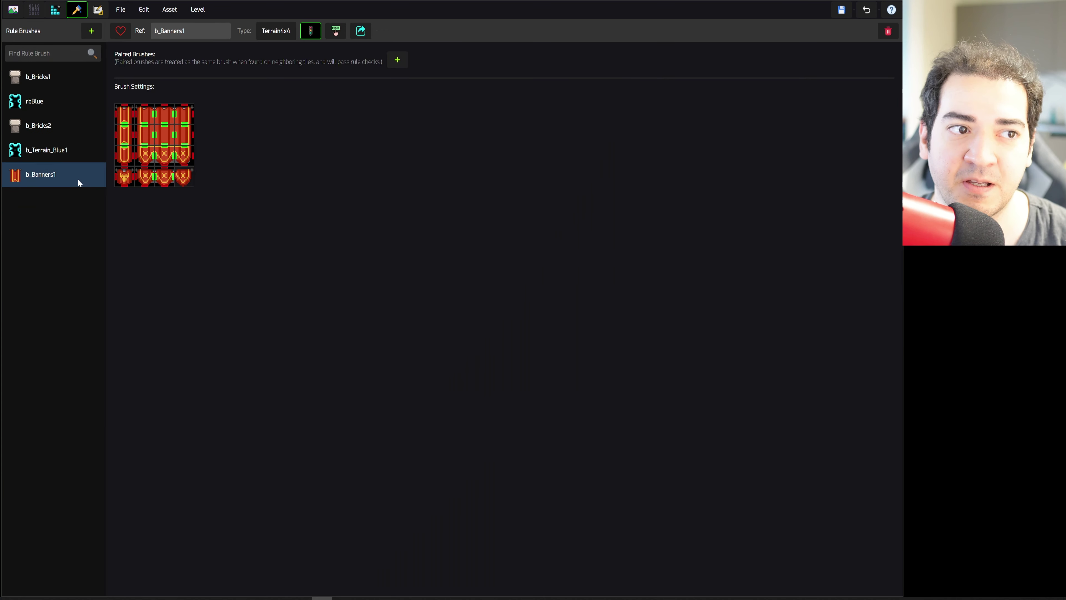
click(91, 30)
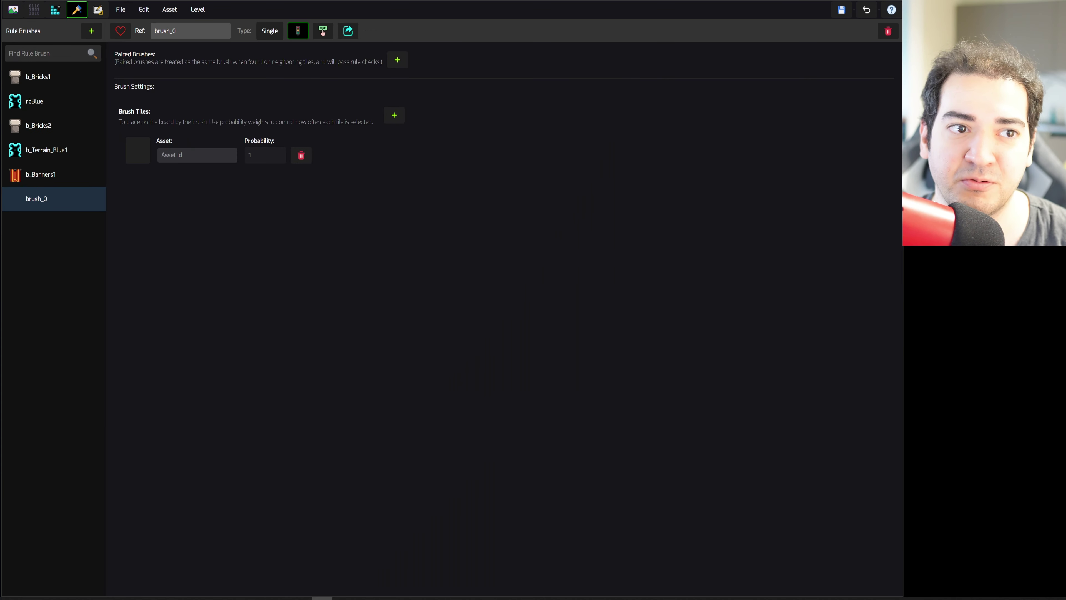
double_click(165, 31)
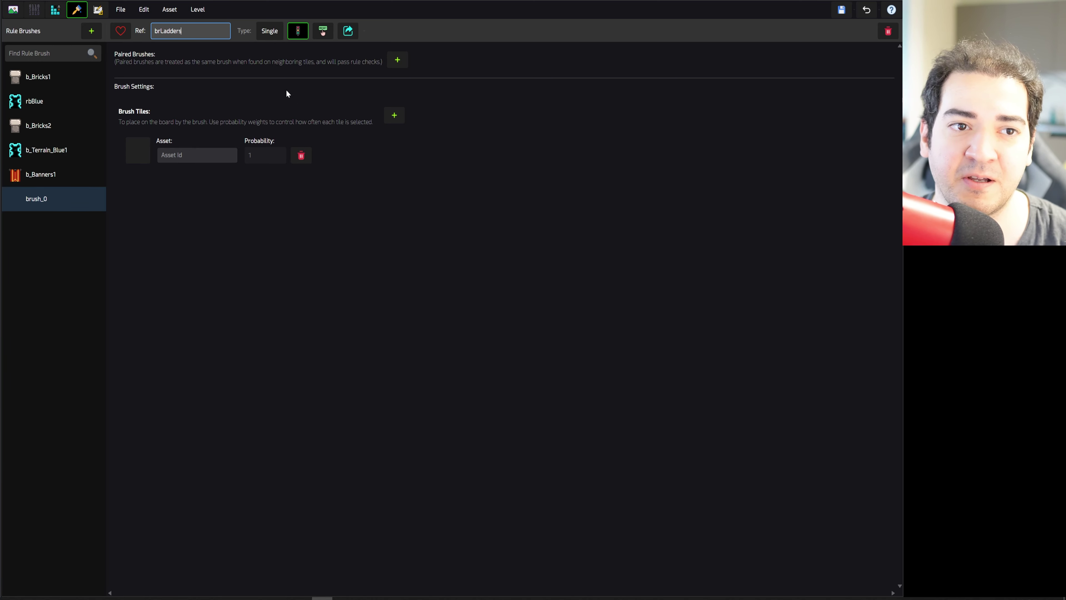
click(275, 30)
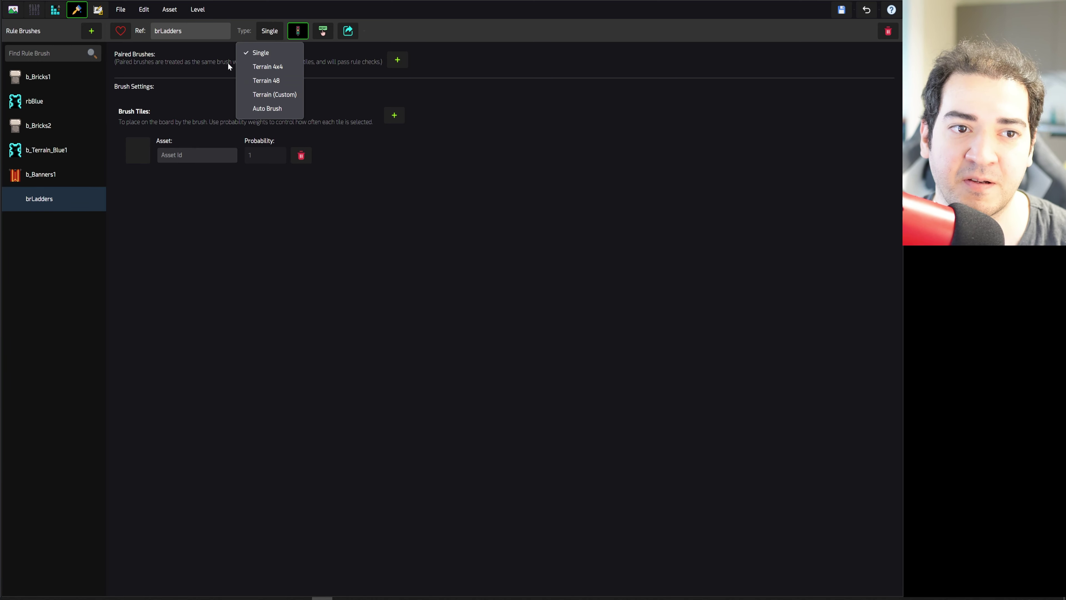
click(297, 69)
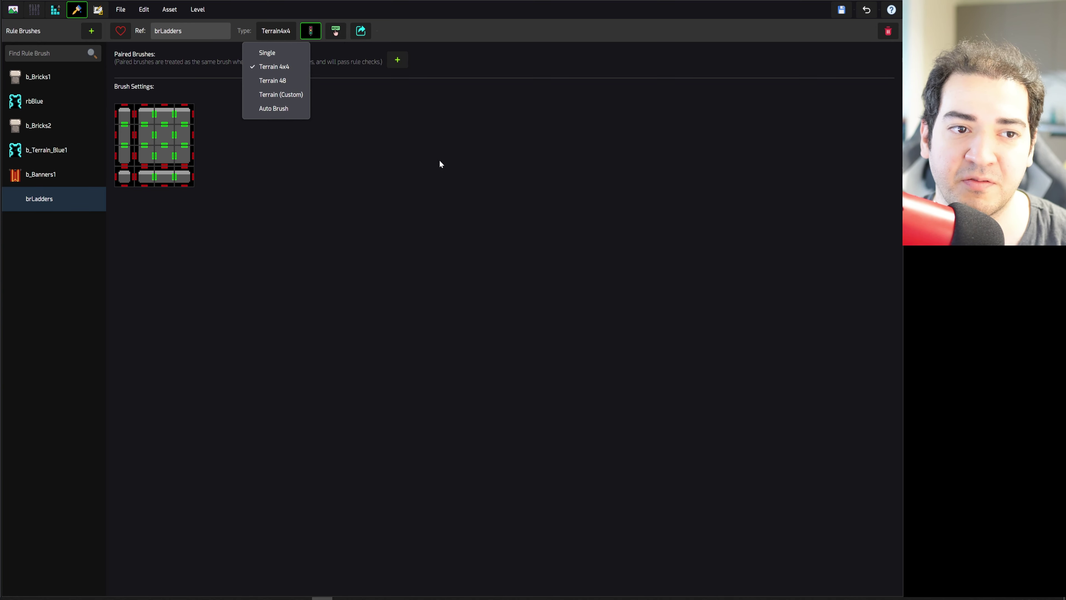
- Add an empty brush tile to the single-column middle rule of brLadders and check the asset picker for ladder tiles
click(127, 133)
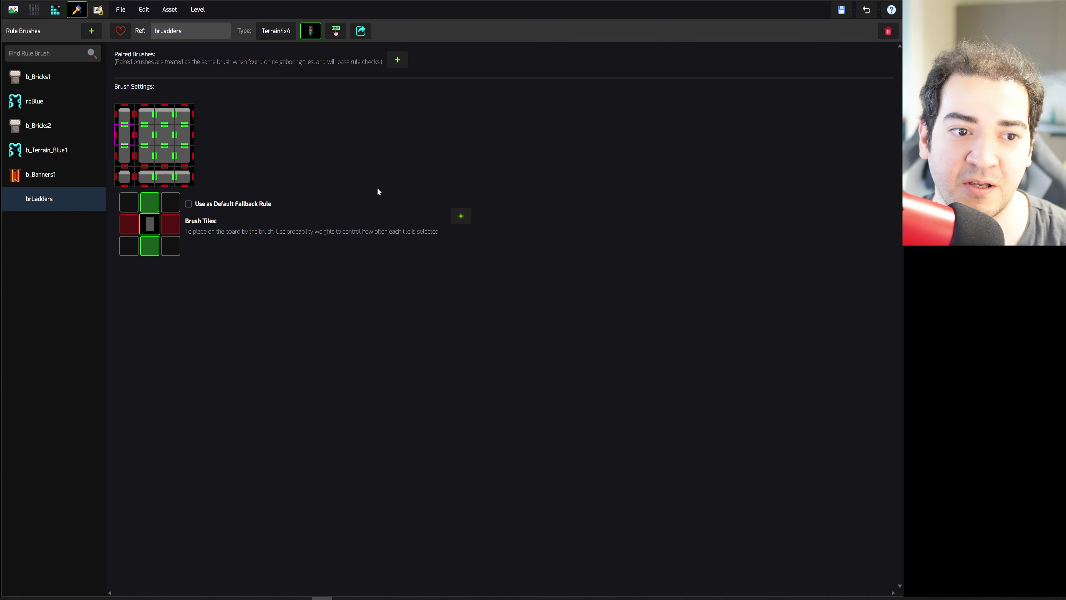
click(461, 216)
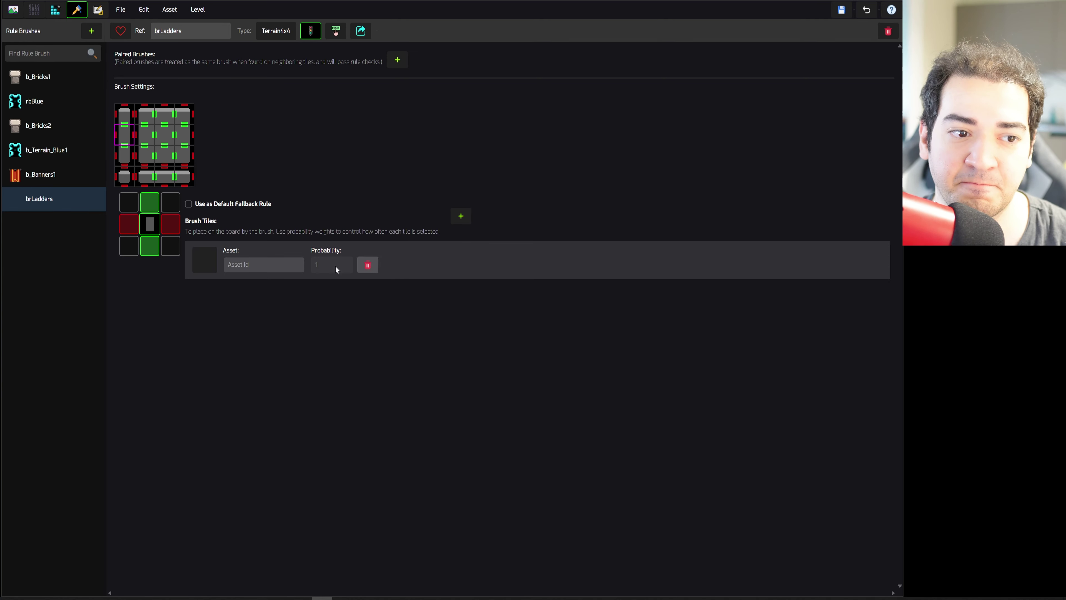
click(204, 261)
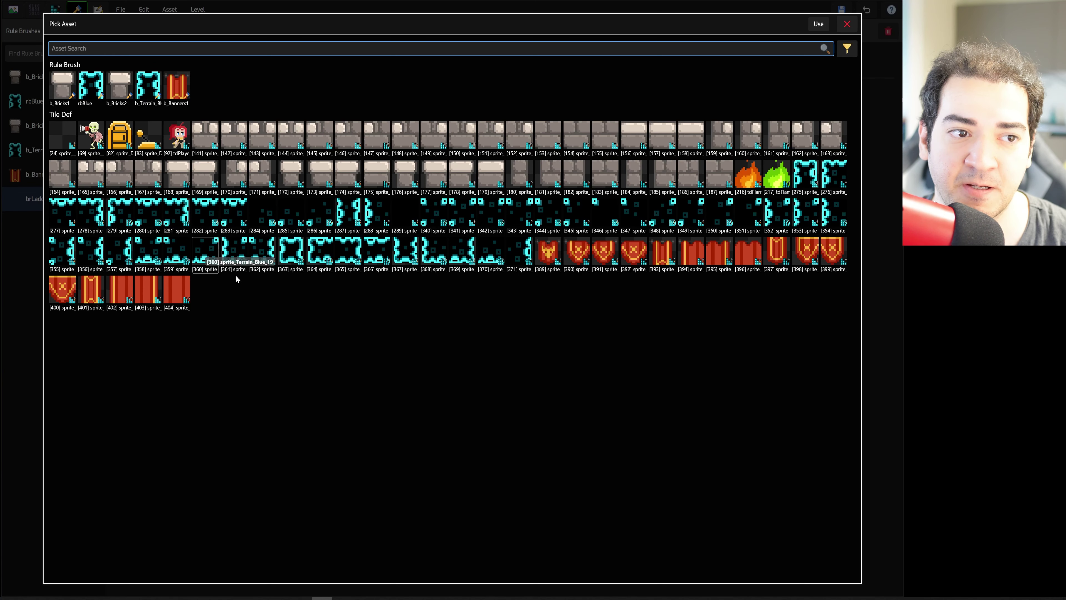
click(847, 24)
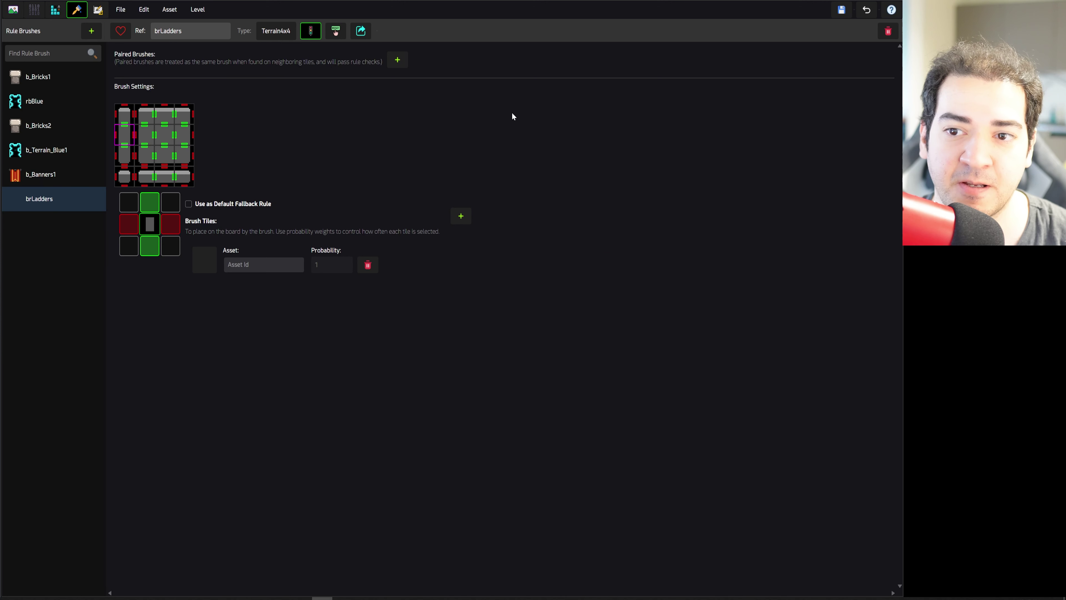
- Create TileDefs from the sprites Ladders_0, Ladders_2, Ladders_4 and Ladders_5
click(55, 10)
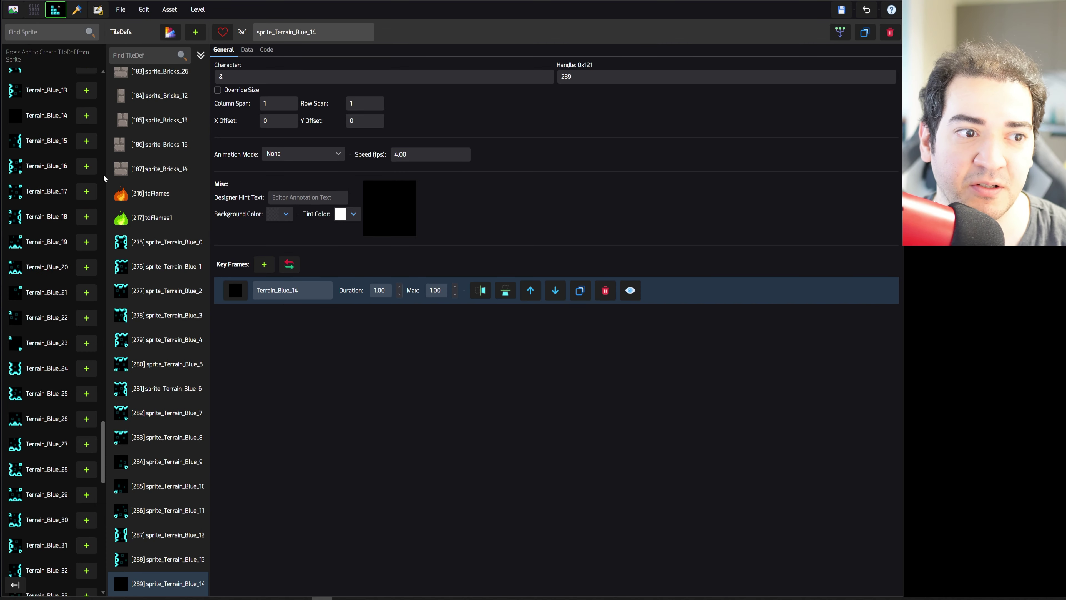
drag(104, 462, 105, 567)
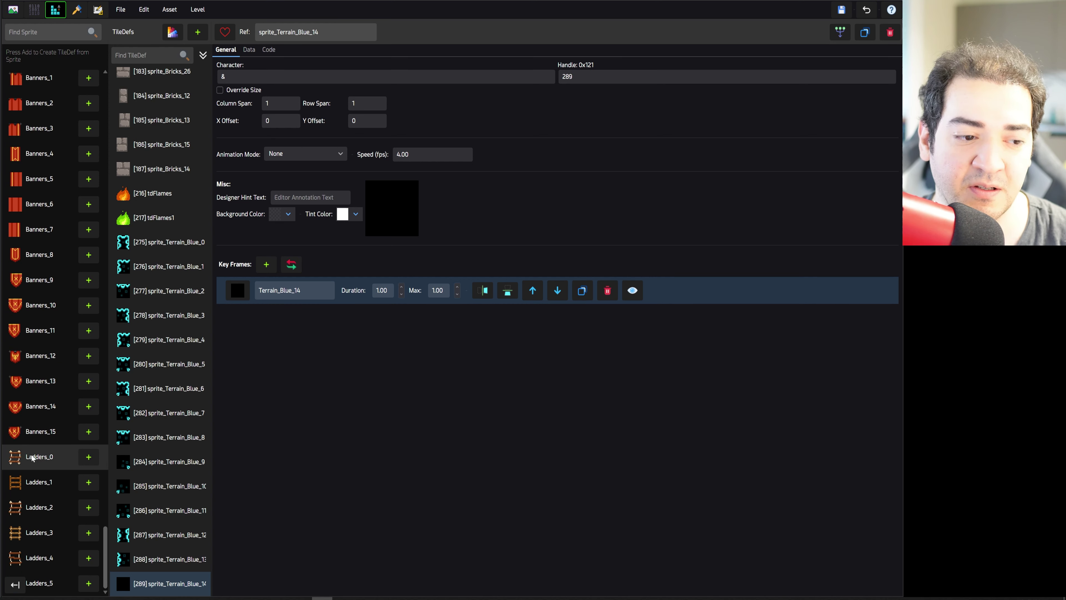
right_click(42, 466)
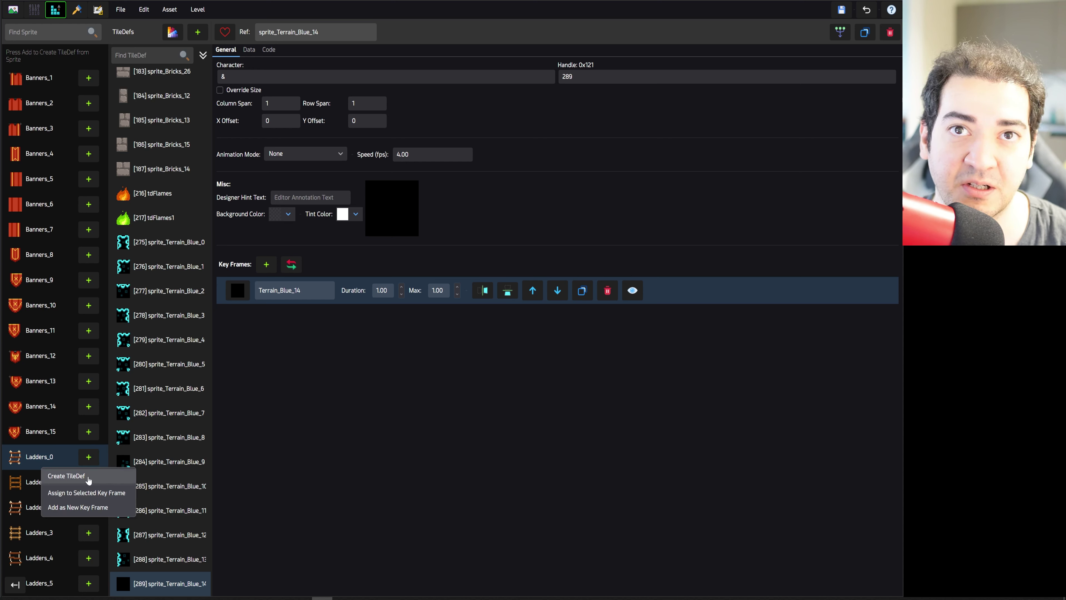
click(110, 477)
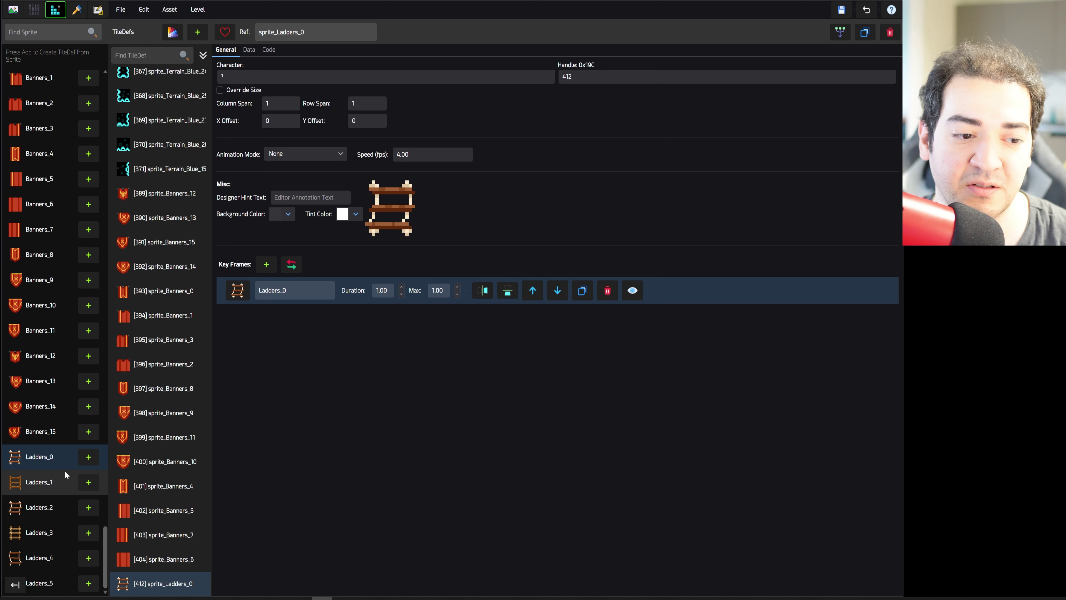
right_click(63, 507)
click(90, 526)
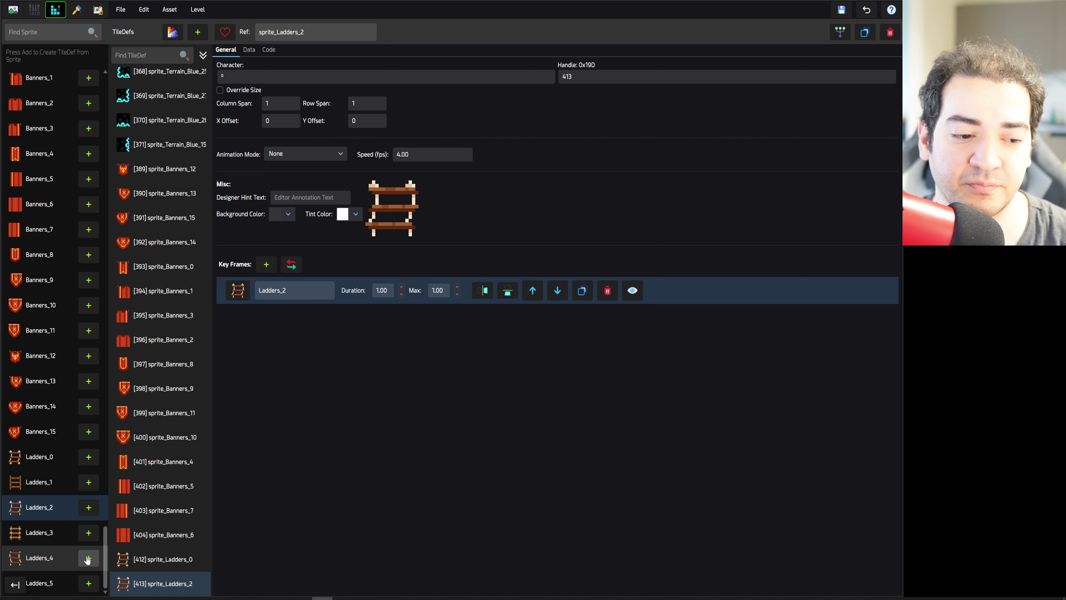
click(98, 556)
click(67, 507)
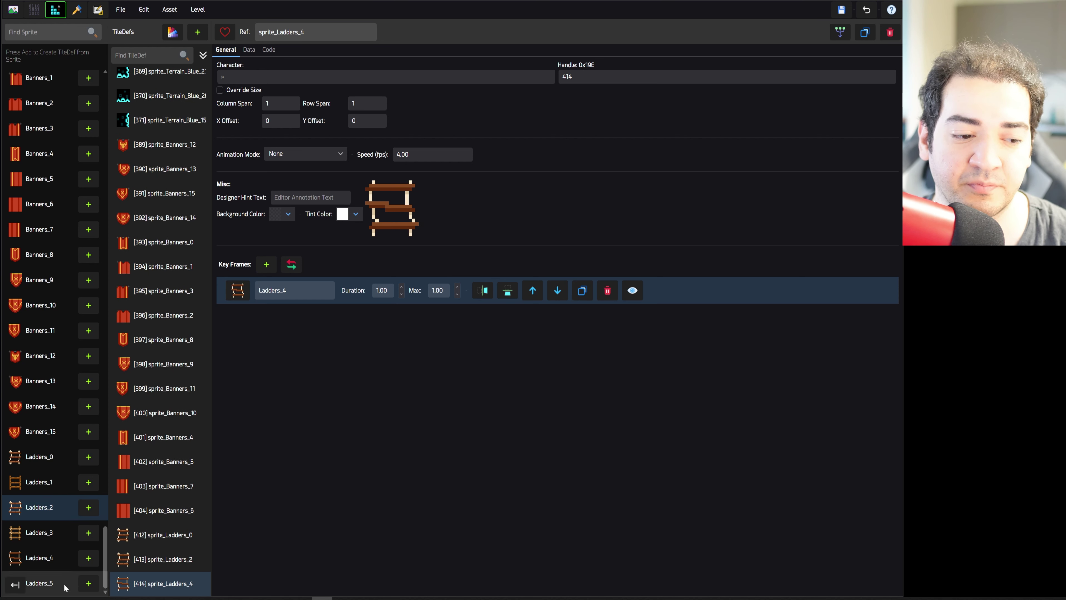
click(82, 585)
click(145, 506)
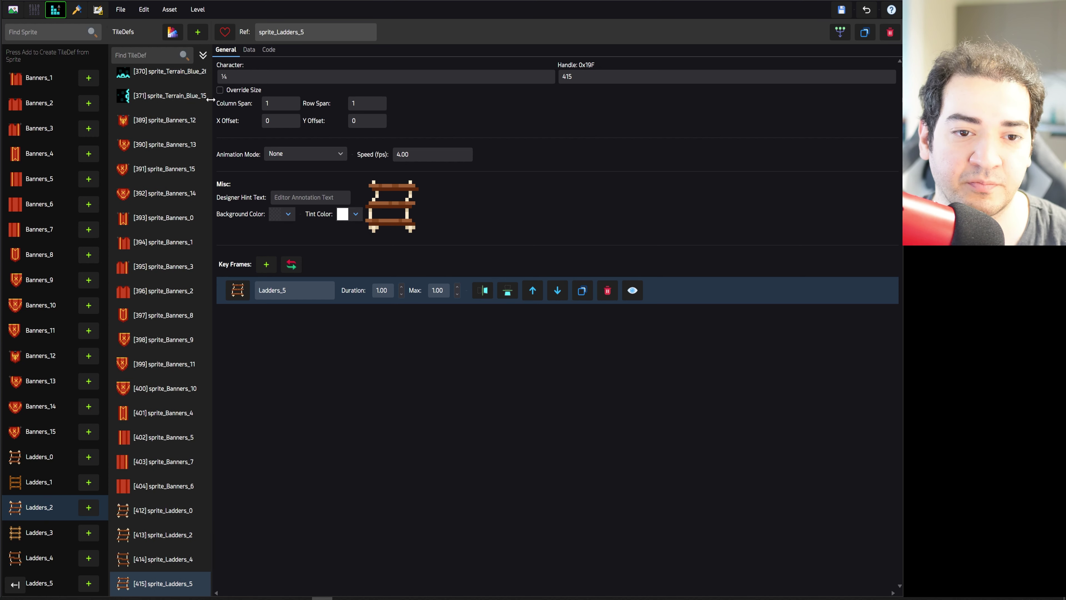
- Assign sprite_Ladders_2 to the empty brush tile of the single-column middle rule in brLadders
click(84, 9)
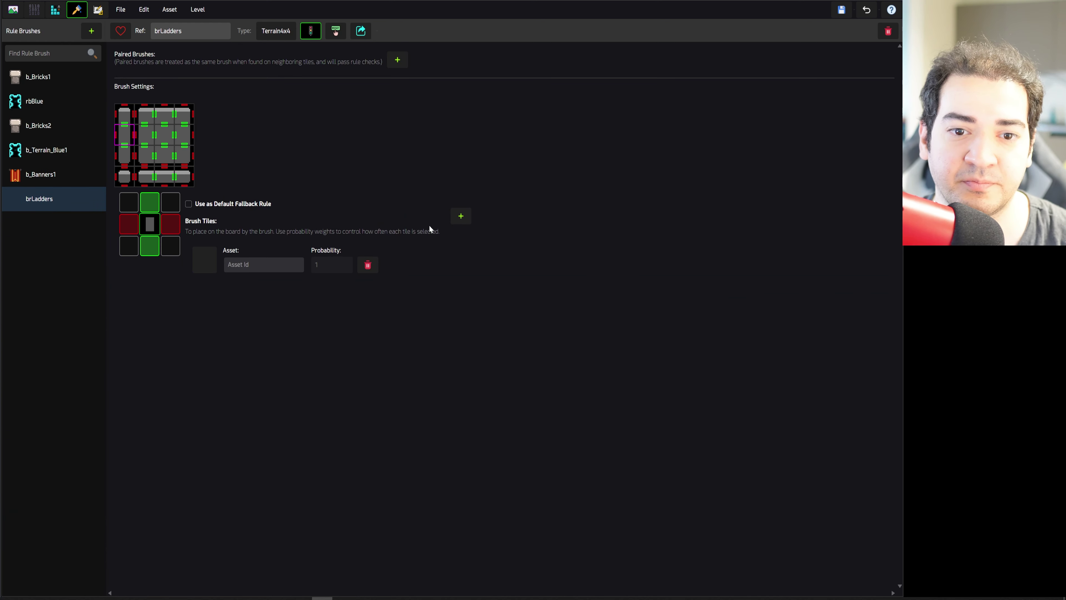
click(204, 259)
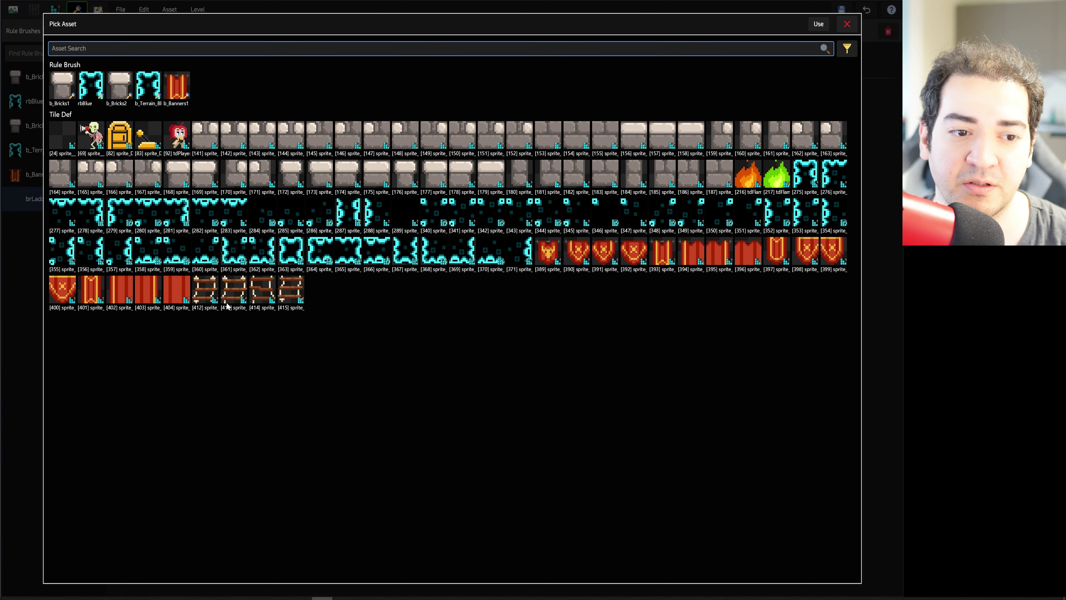
click(234, 291)
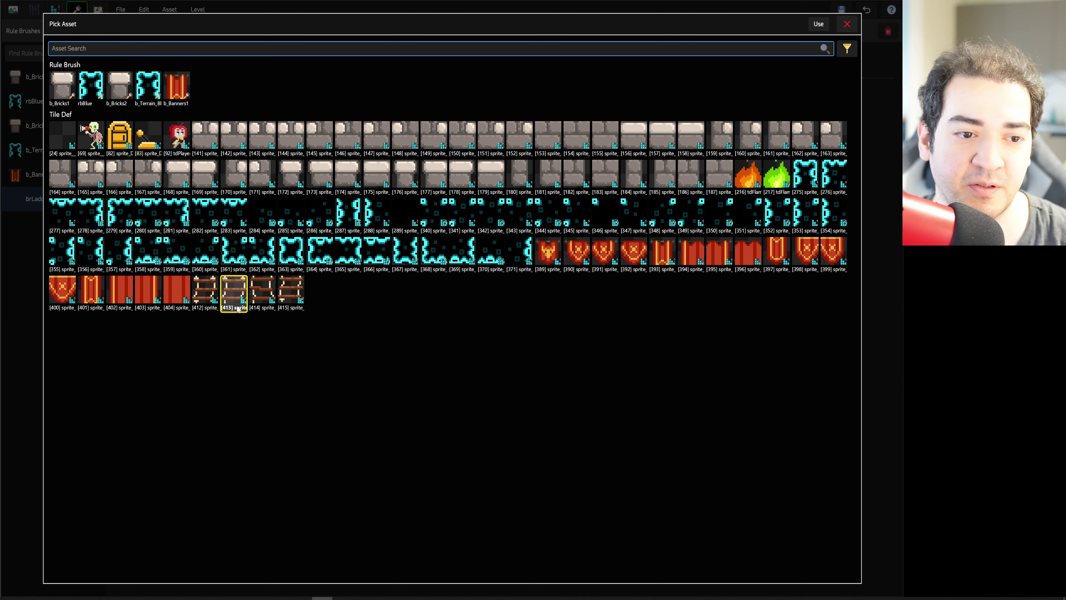
click(818, 25)
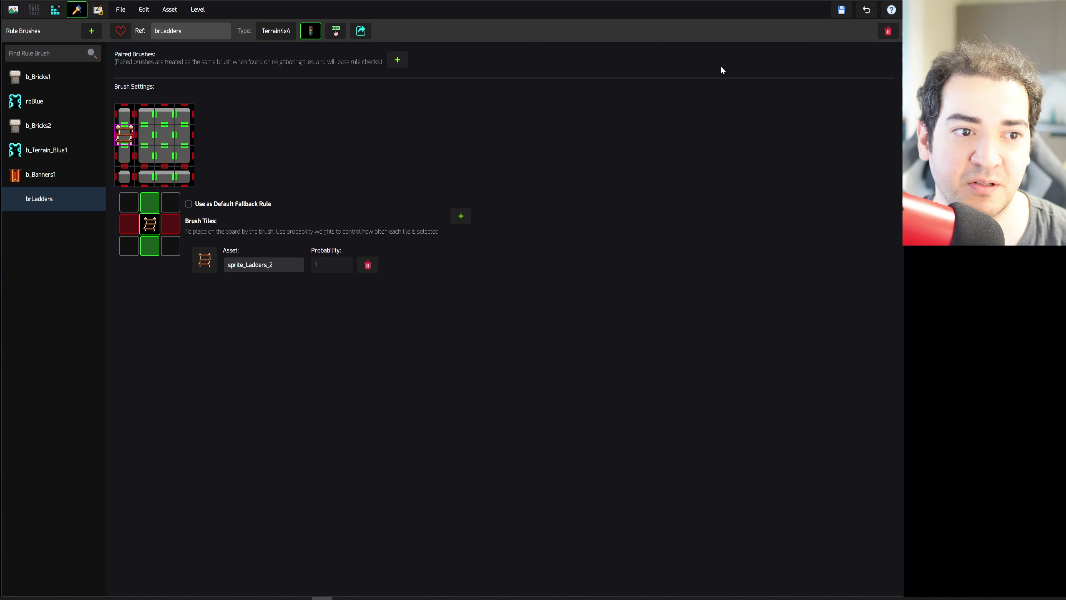
- Add a brush tile using sprite_Ladders_0 to the single-column rule with a neighbor only above
click(129, 164)
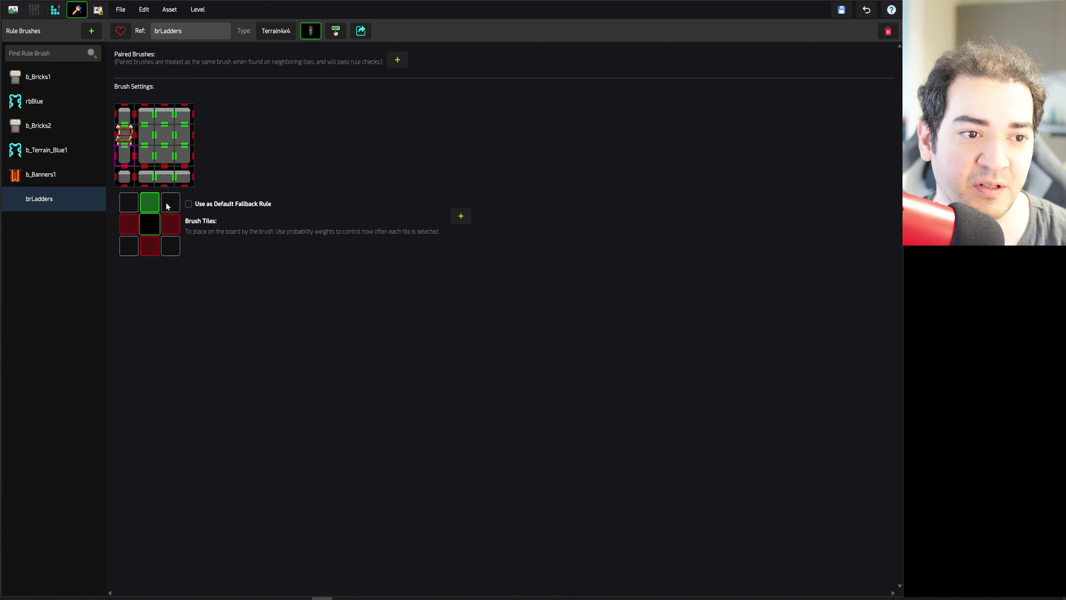
click(460, 215)
click(210, 268)
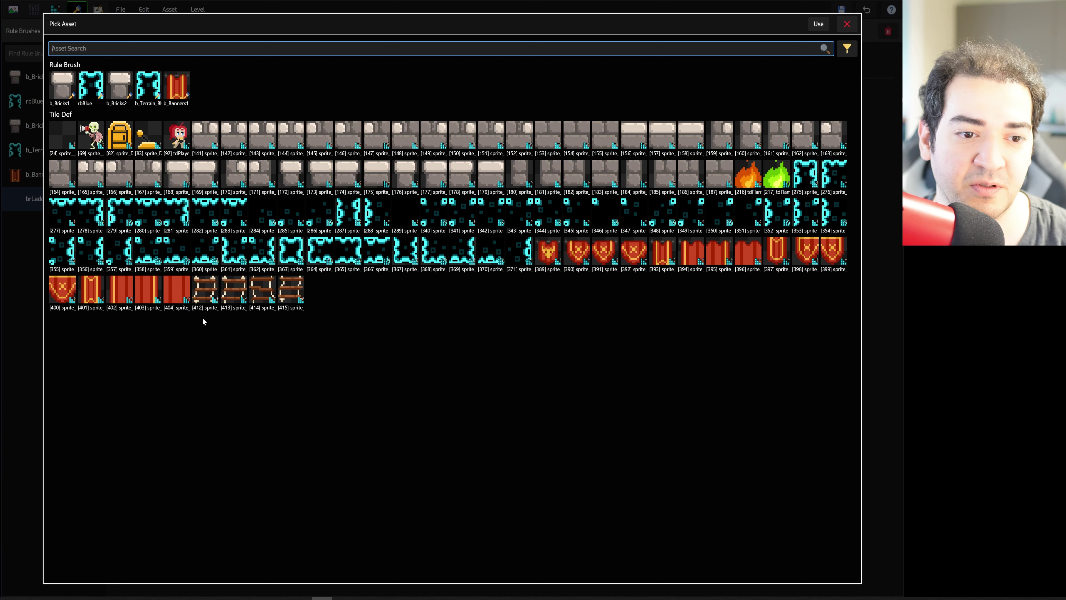
click(206, 299)
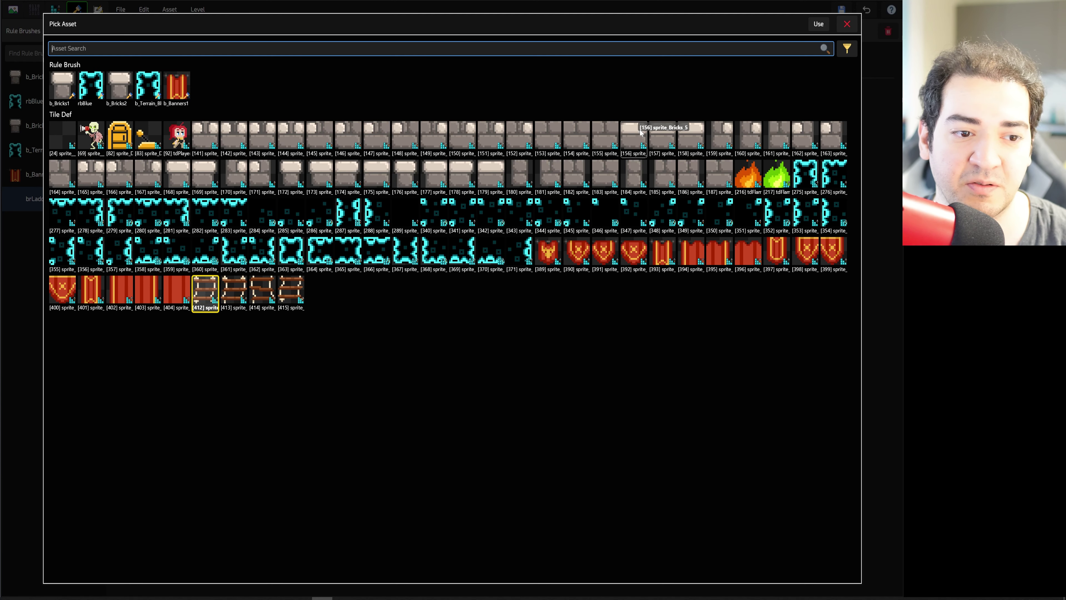
click(818, 24)
- Add a brush tile using sprite_Ladders_2 to the single-column rule with a neighbor only below
click(129, 116)
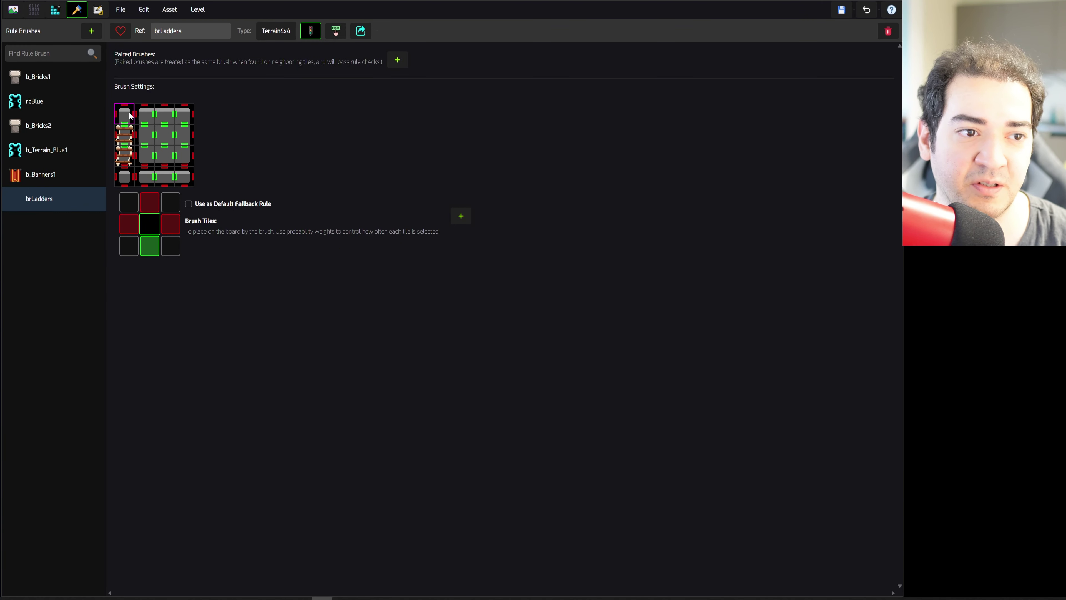
click(461, 216)
click(260, 264)
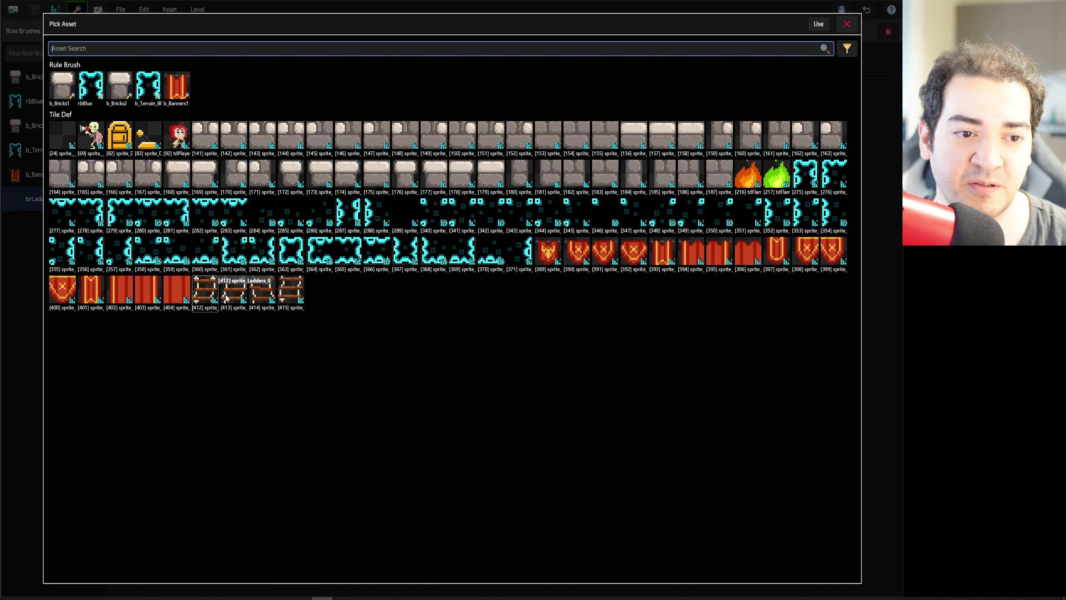
click(241, 294)
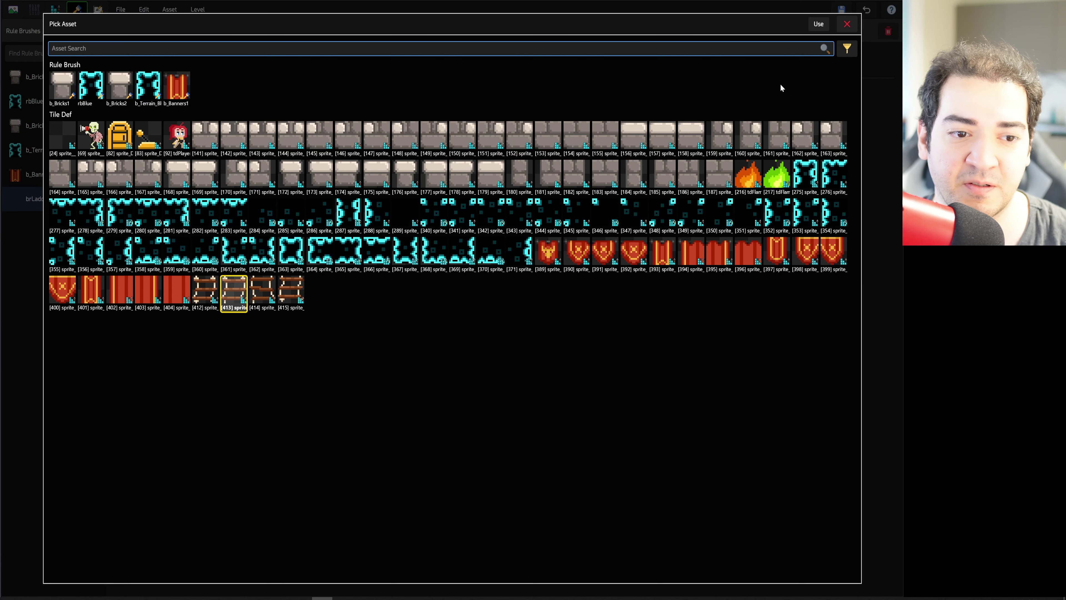
click(816, 25)
- Change the brush tile of the single-column middle rule to sprite_Ladders_4
click(149, 202)
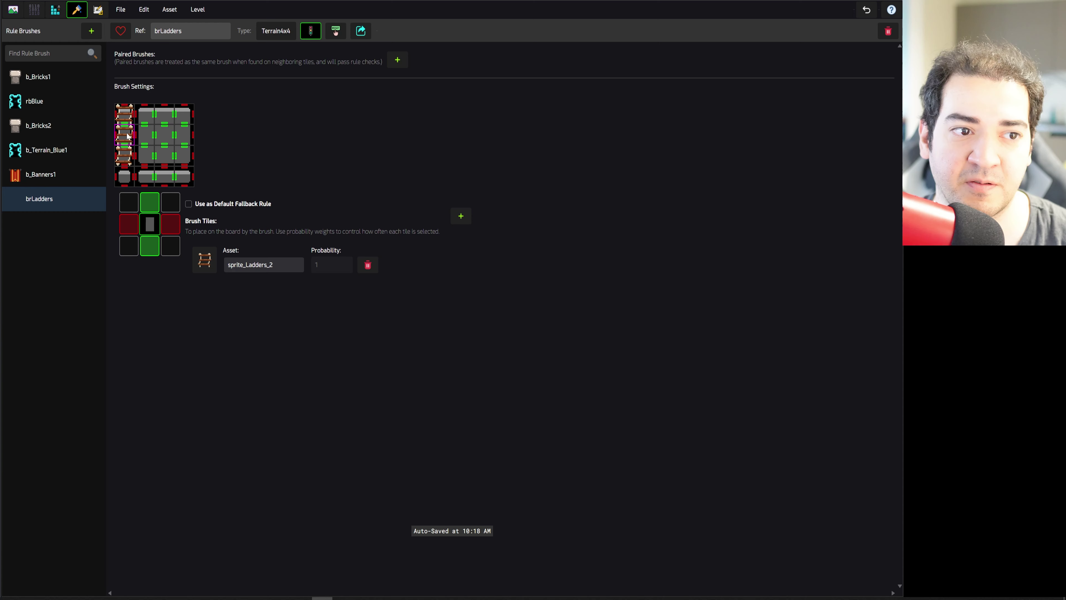
click(263, 265)
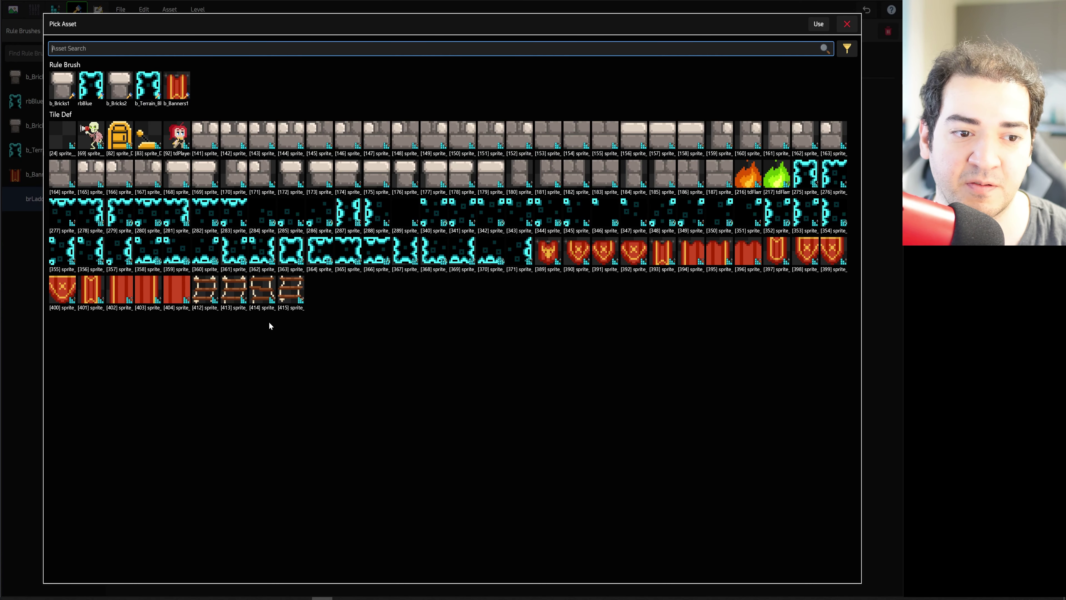
double_click(264, 293)
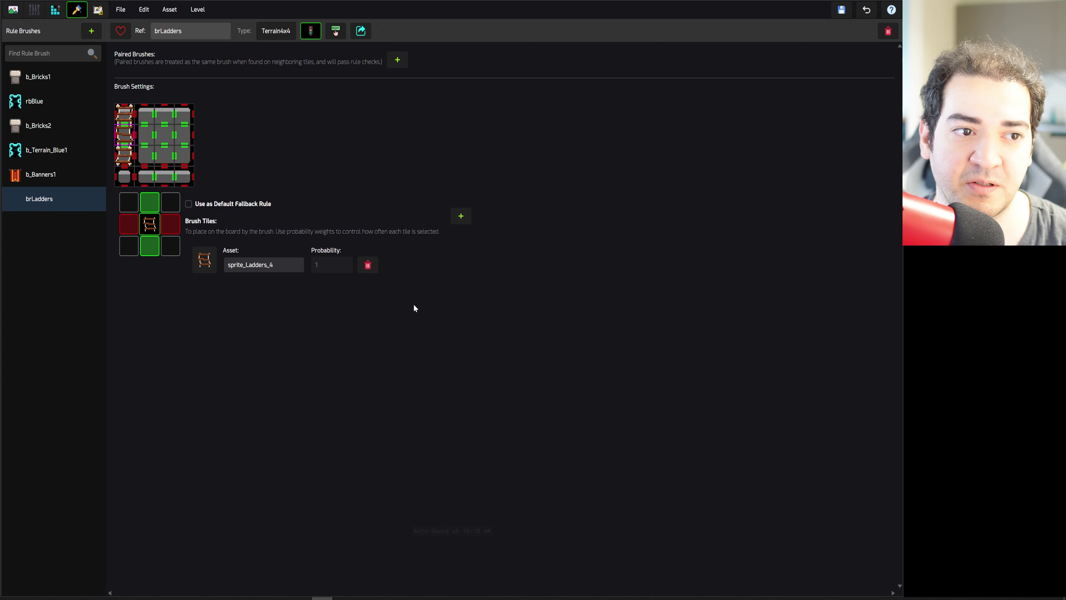
- Hide the grid and paint a long vertical ladder with the brLadders brush beside the terrain on Board 2 of Level 2
click(98, 9)
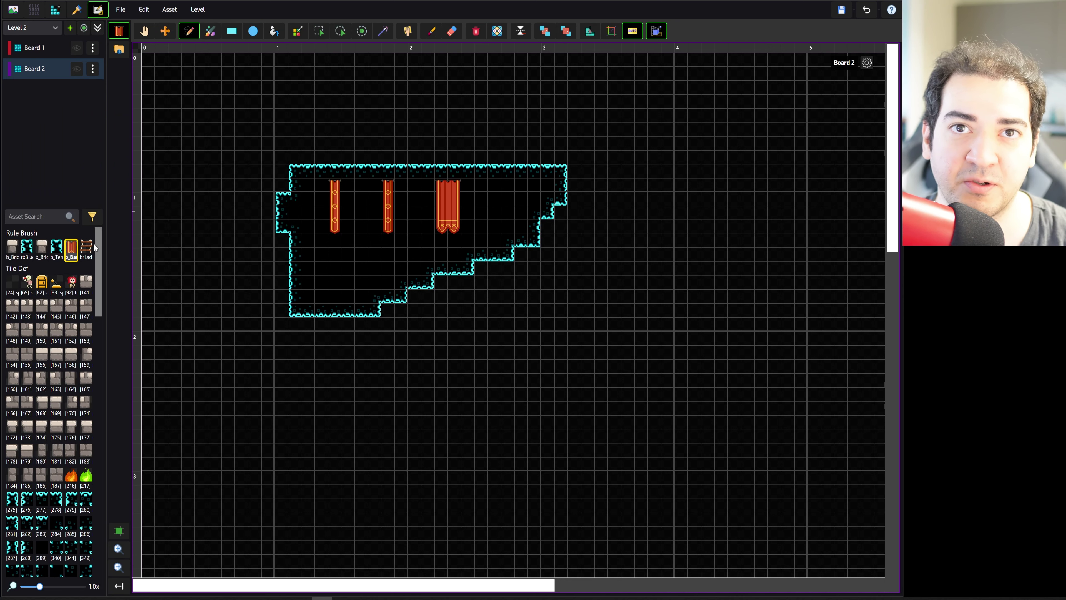
click(86, 248)
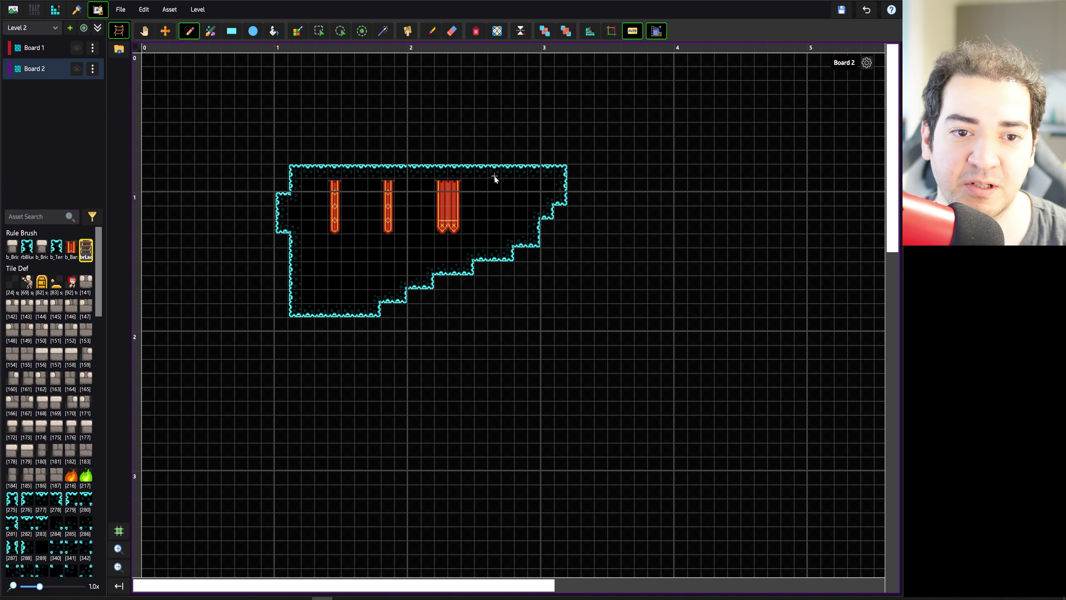
key(g)
drag(605, 144, 600, 244)
- Examine the painted ladder's end and middle tiles up close and return to the brLadders rule brush settings
scroll(592, 273, up, 8)
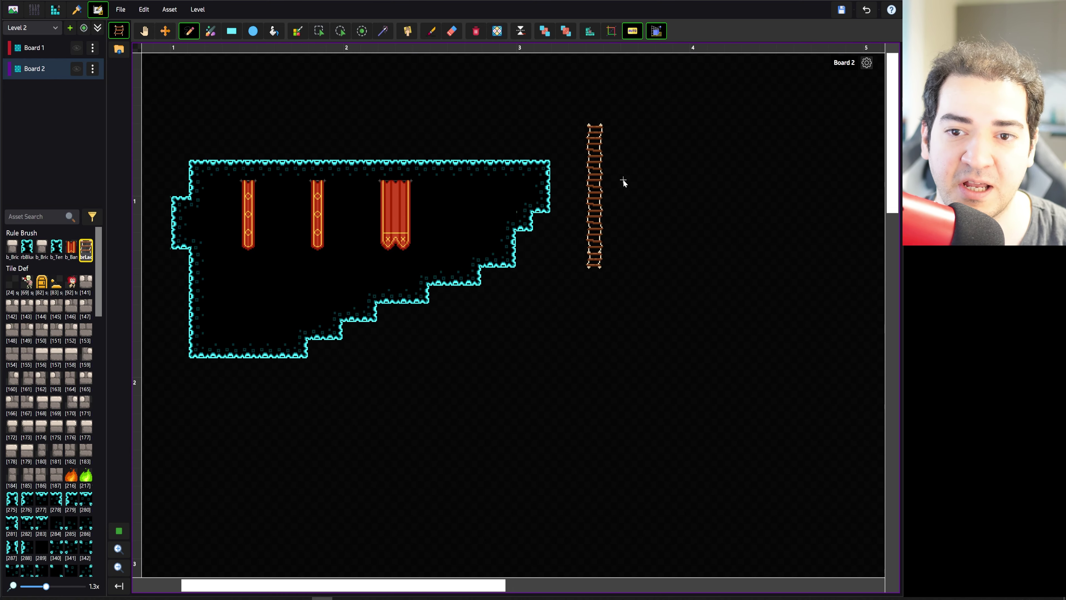
mouse_move(578, 140)
mouse_down()
mouse_move(574, 167)
mouse_move(566, 151)
mouse_up()
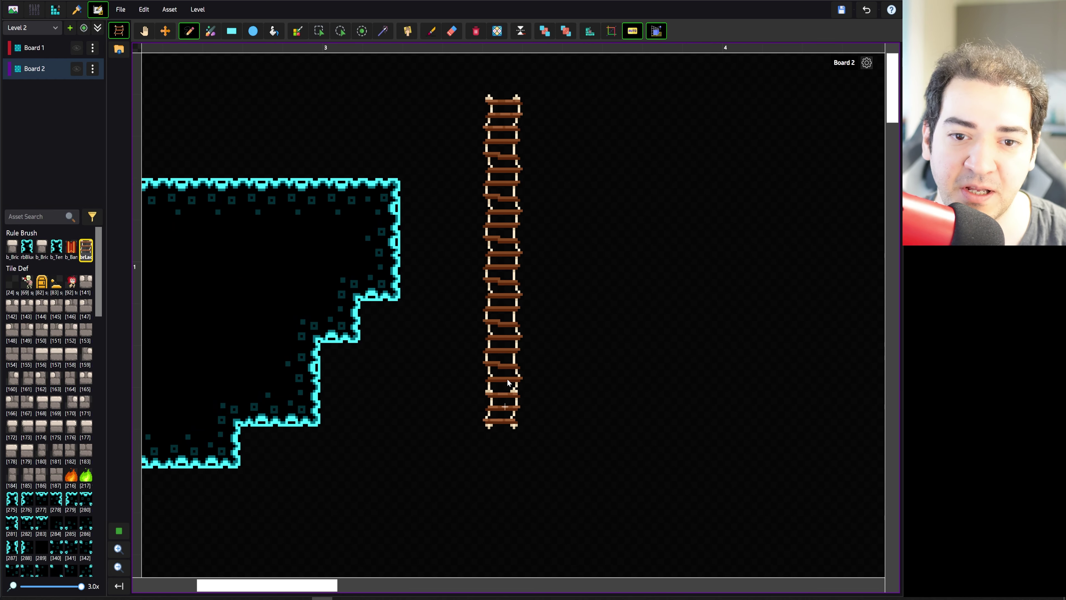
scroll(395, 220, down, 3)
drag(345, 160, 448, 169)
scroll(448, 169, down, 3)
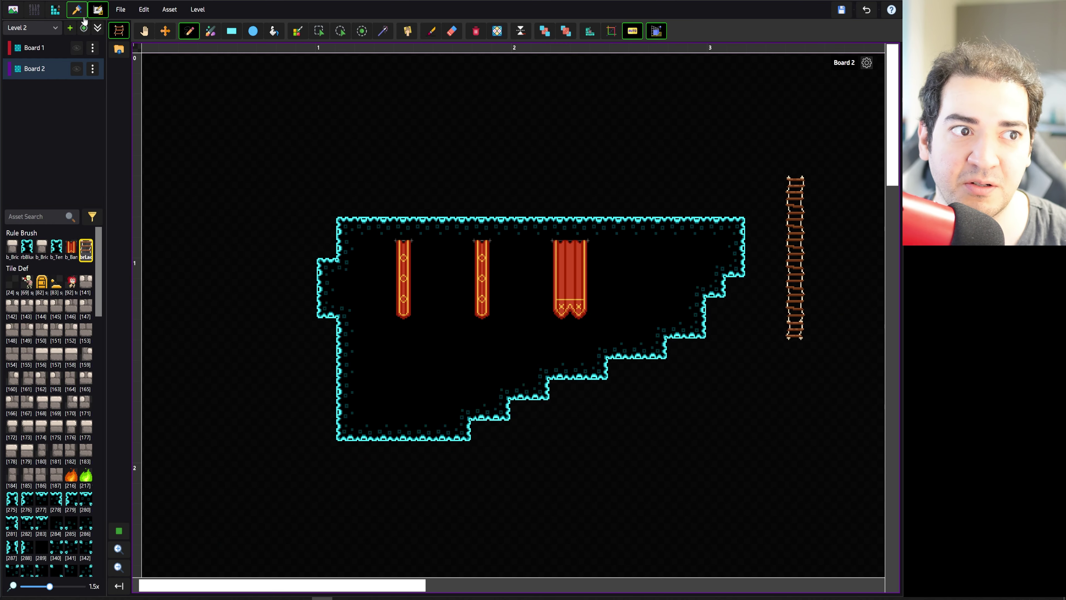
click(78, 11)
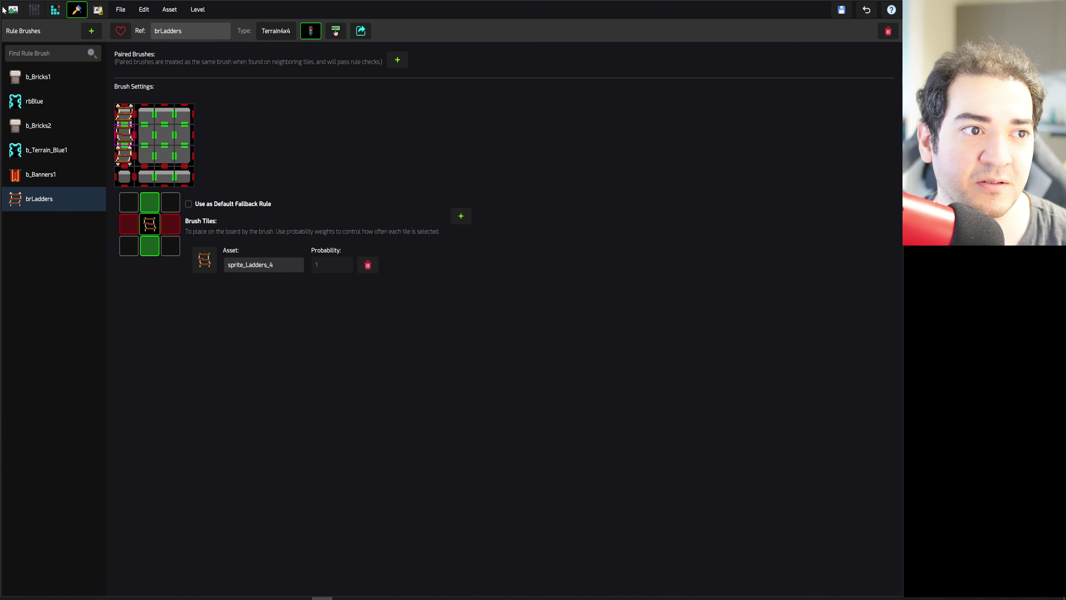
- Auto-slice the __Grass_Colored sprite sheet by count into 2 columns and 3 rows
click(12, 9)
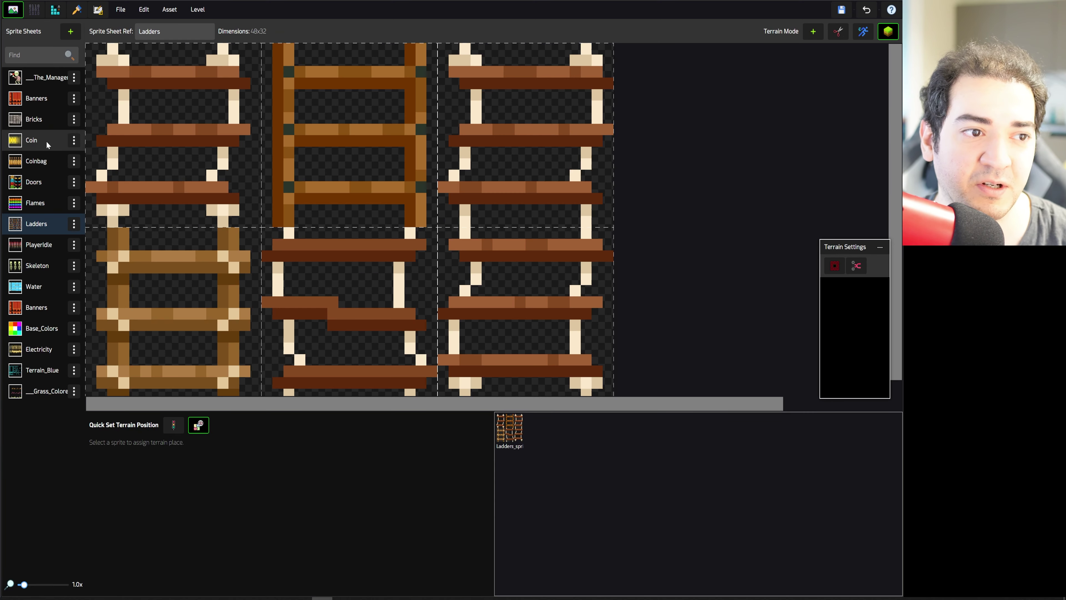
click(37, 390)
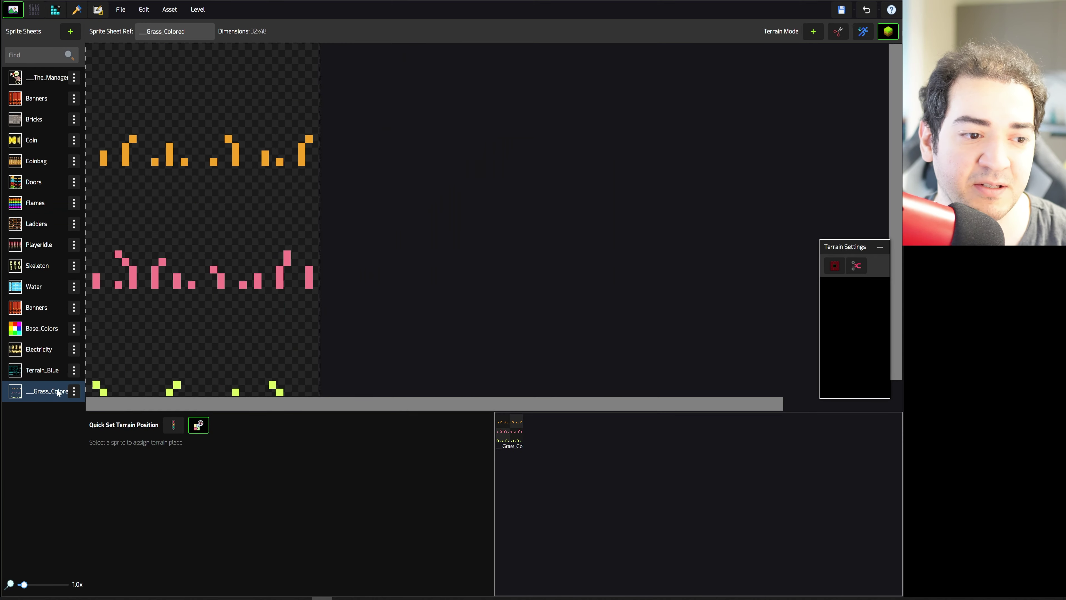
click(837, 31)
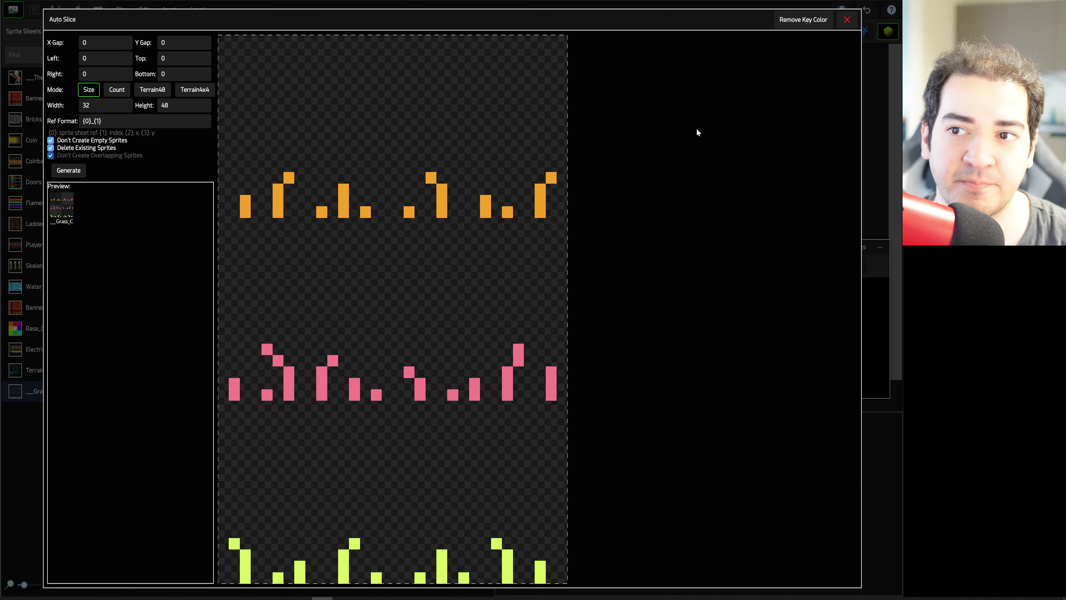
click(117, 89)
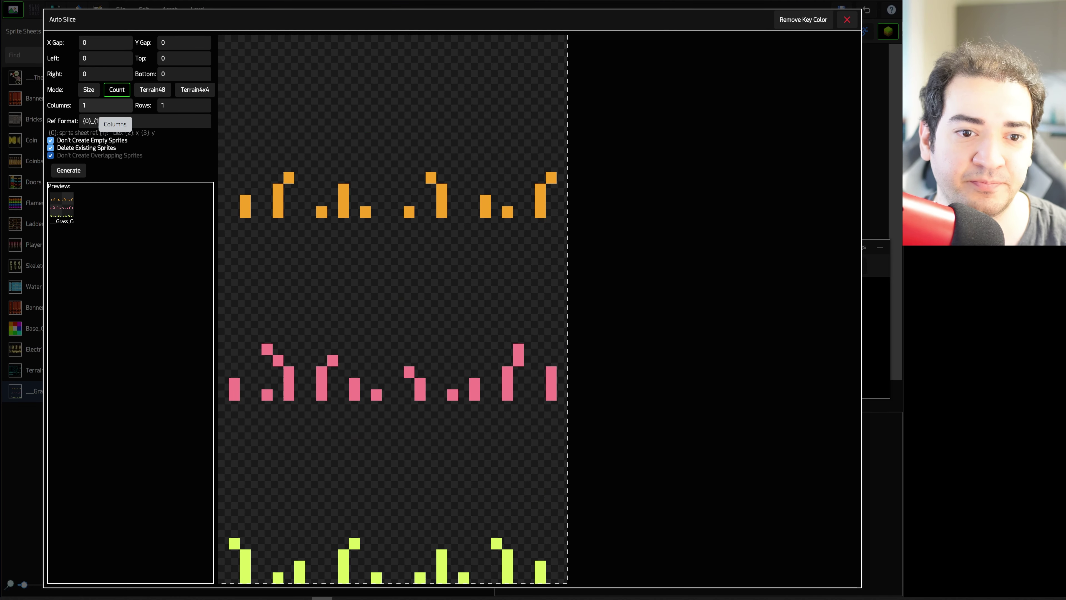
click(105, 105)
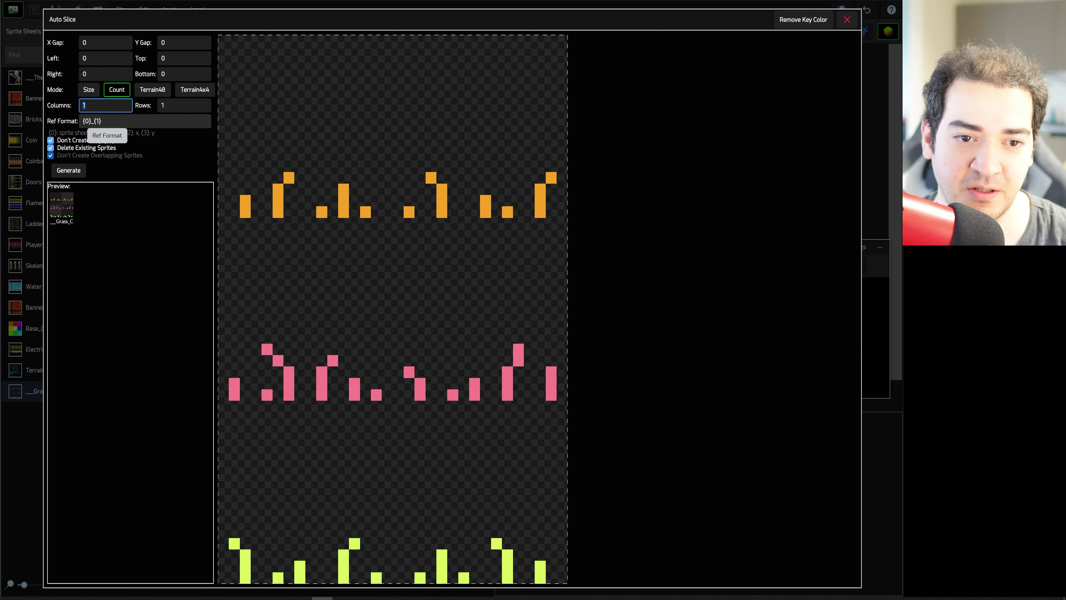
text(3)
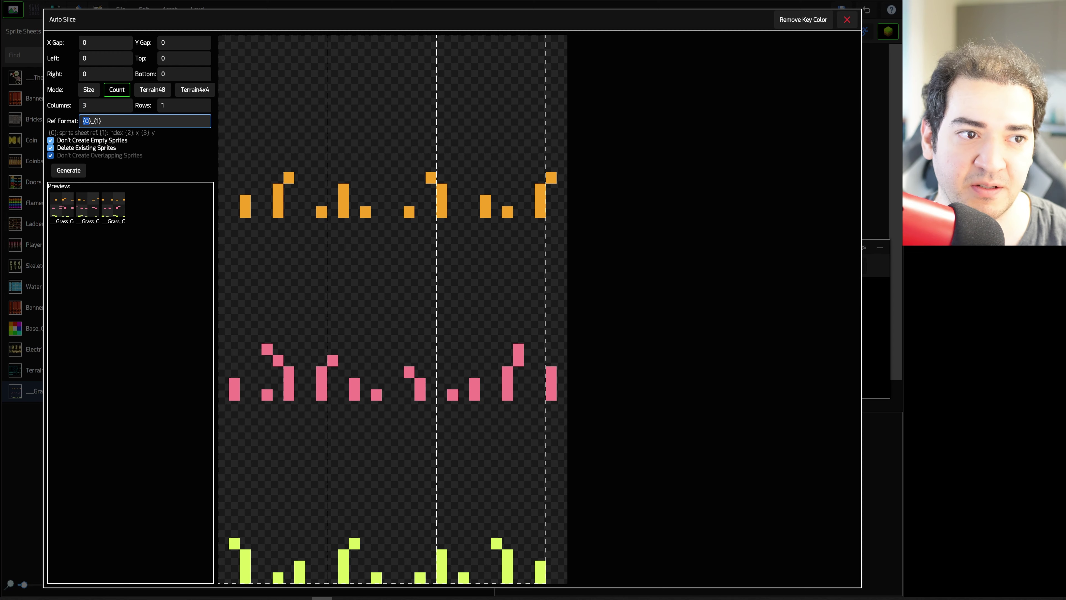
key(BackSpace)
text(2)
key(Tab)
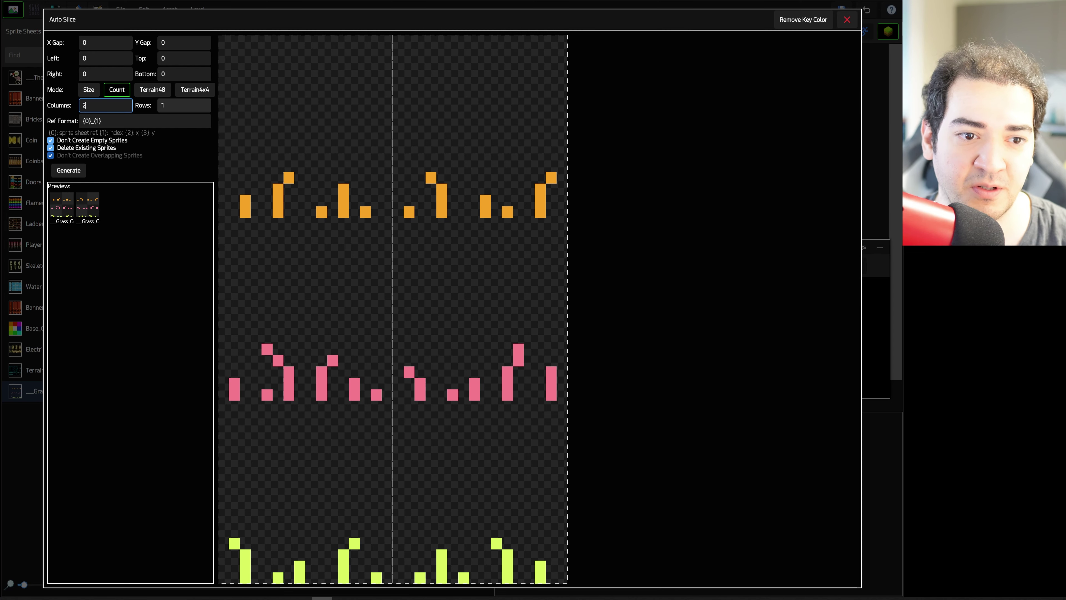
text(3)
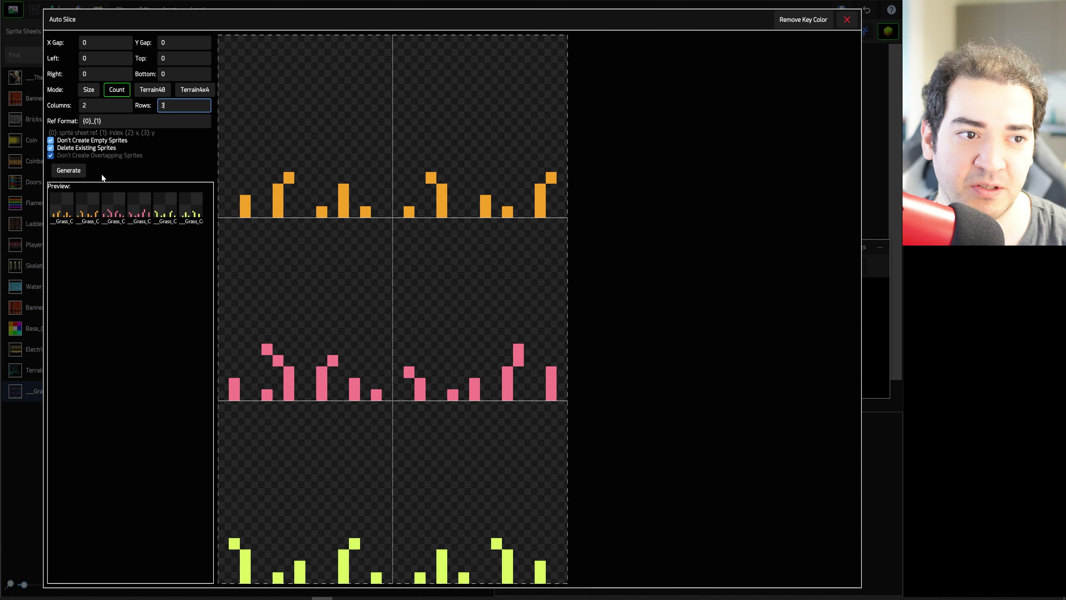
click(68, 171)
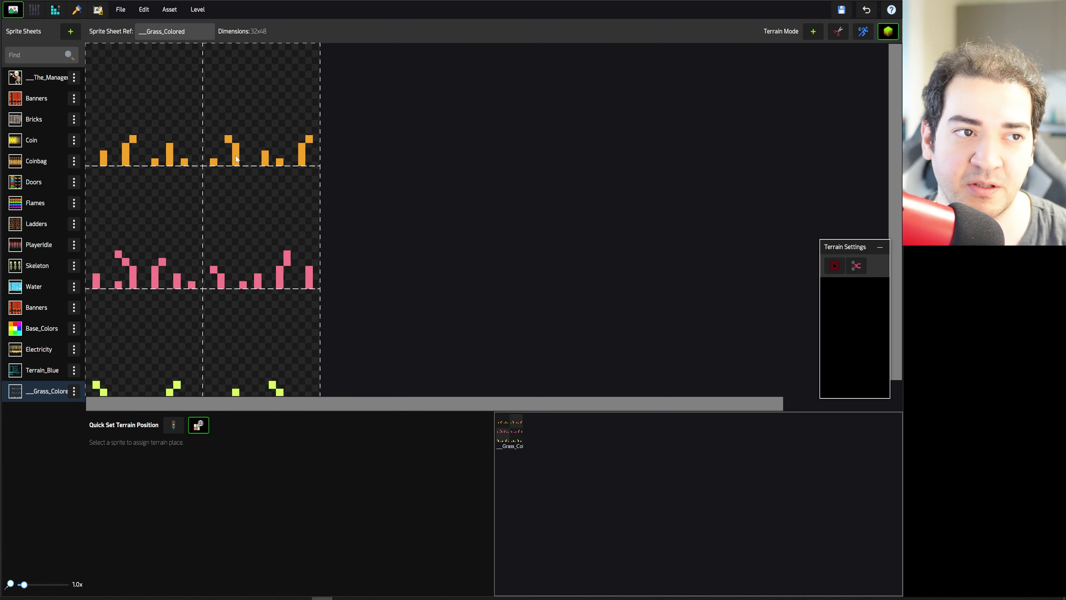
- Create tile definitions from the two orange grass sprites, __Grass_Colored_0 and __Grass_Colored_1
click(55, 9)
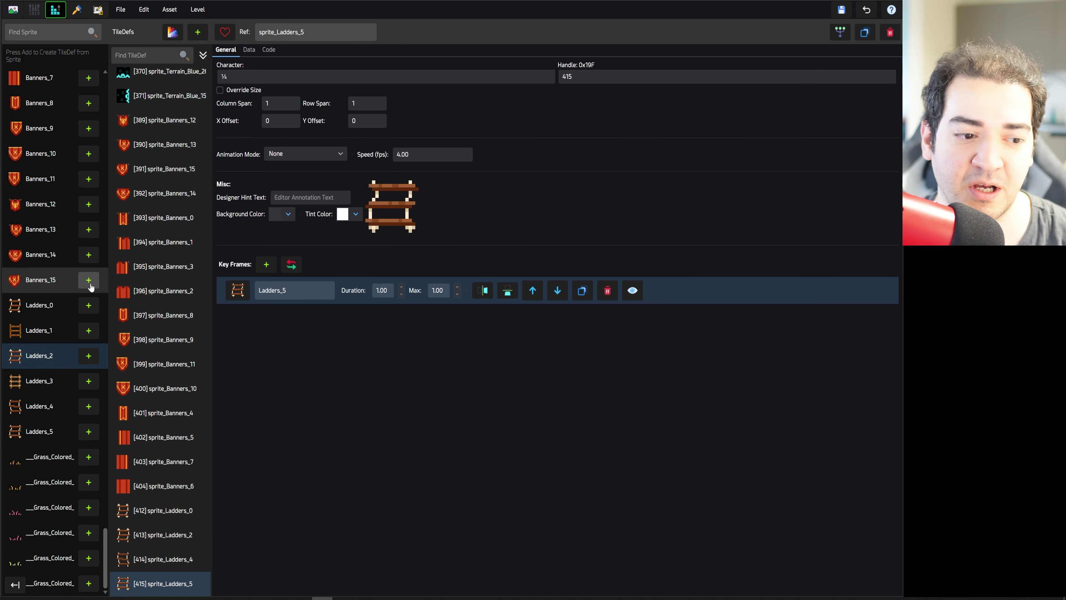
right_click(86, 463)
click(93, 483)
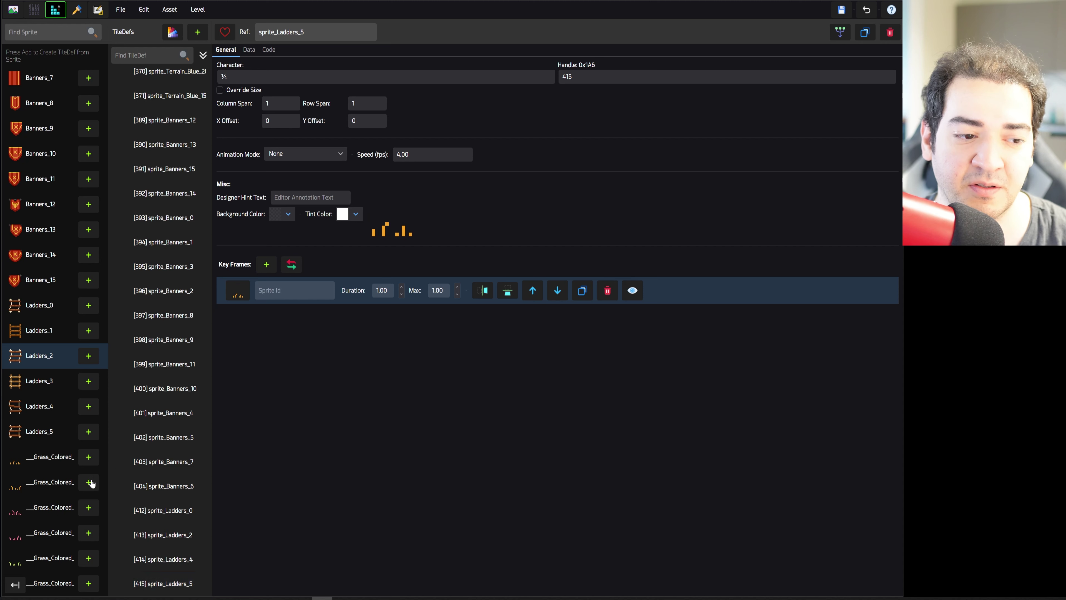
right_click(90, 482)
click(88, 503)
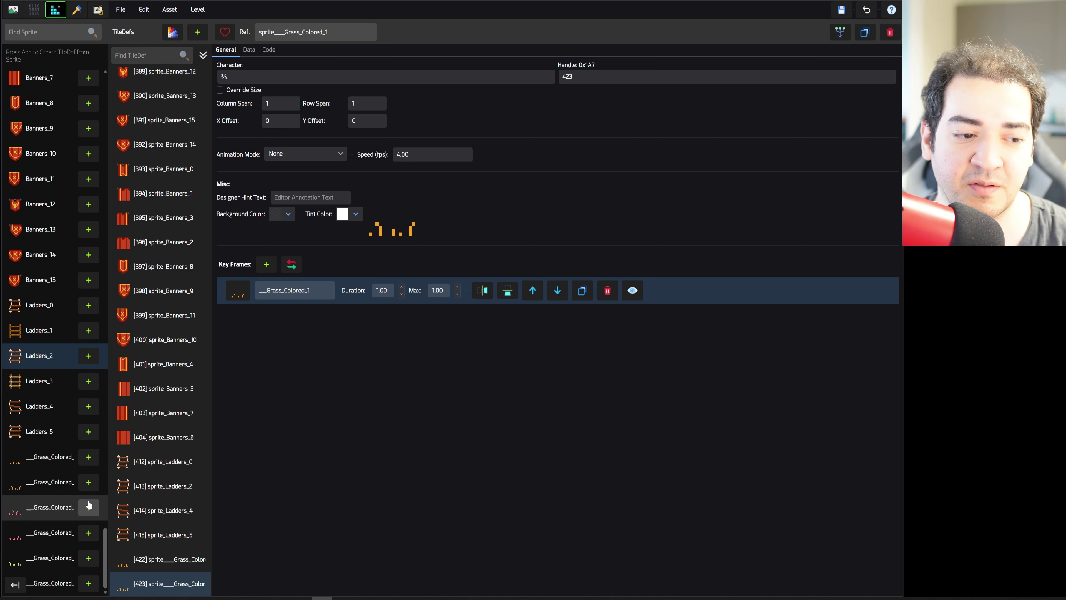
- Add a new rule brush of type Single and name it brGrass
click(77, 11)
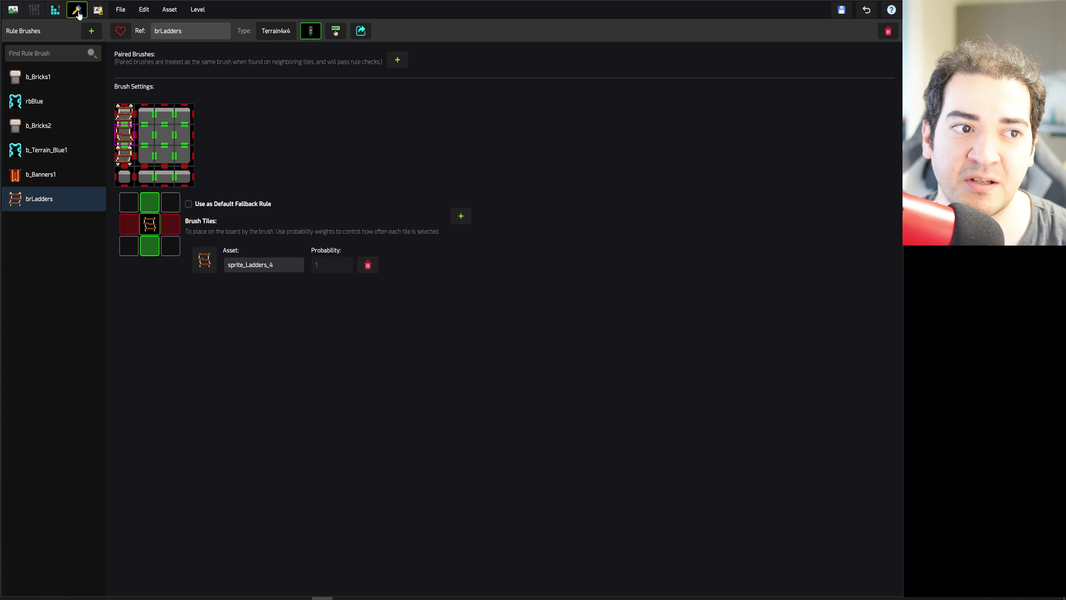
click(91, 30)
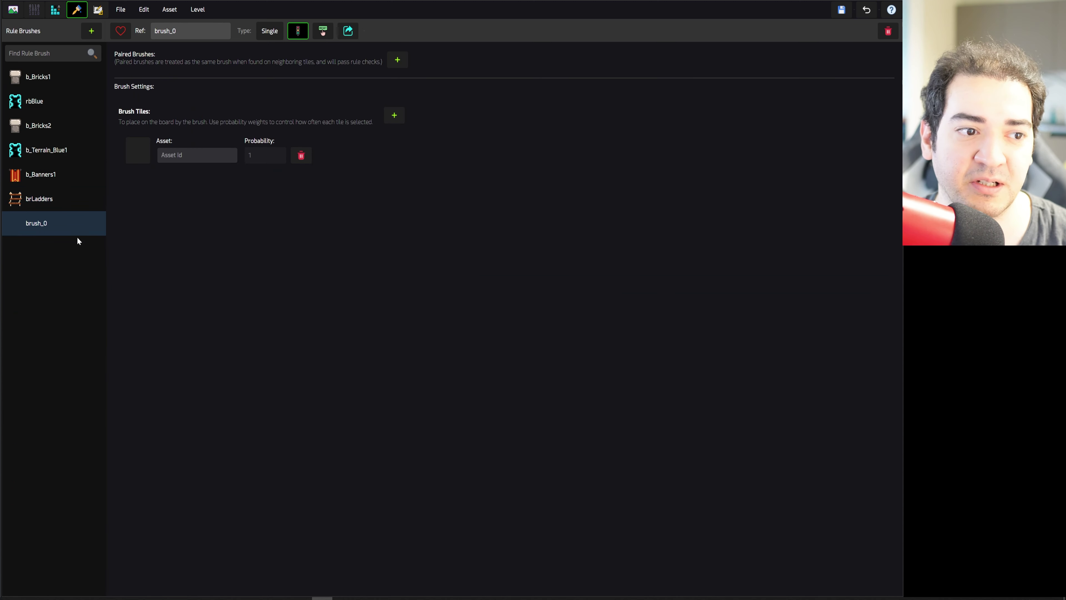
double_click(201, 31)
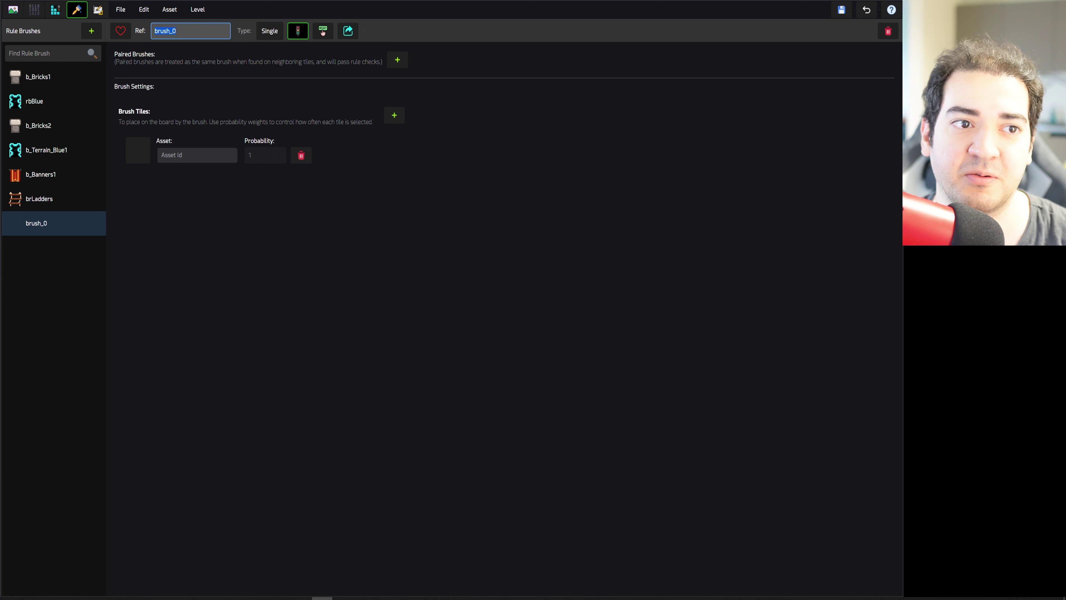
text(br)
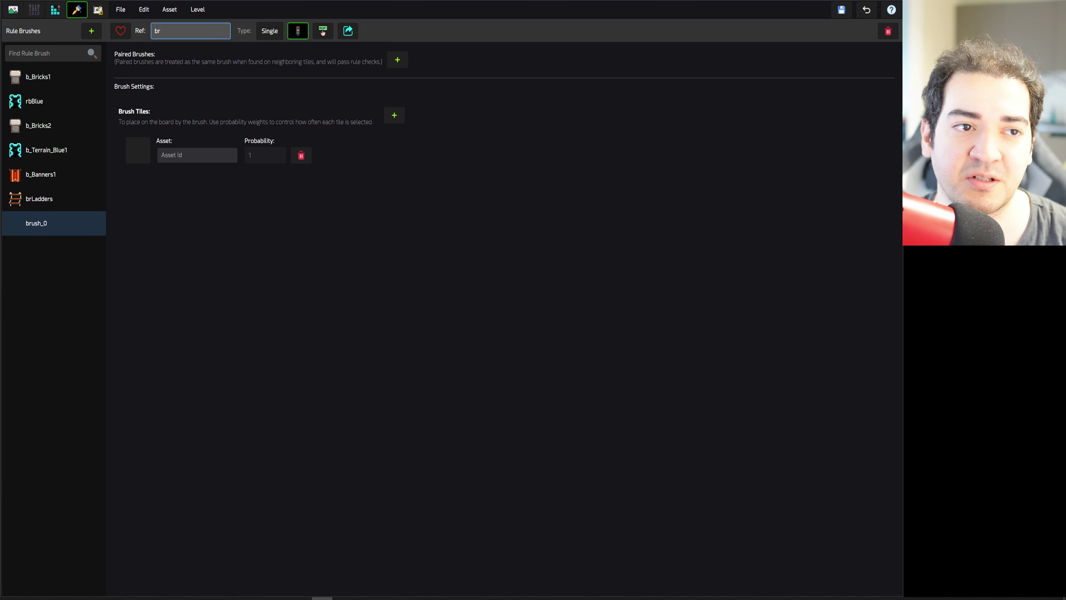
text(G)
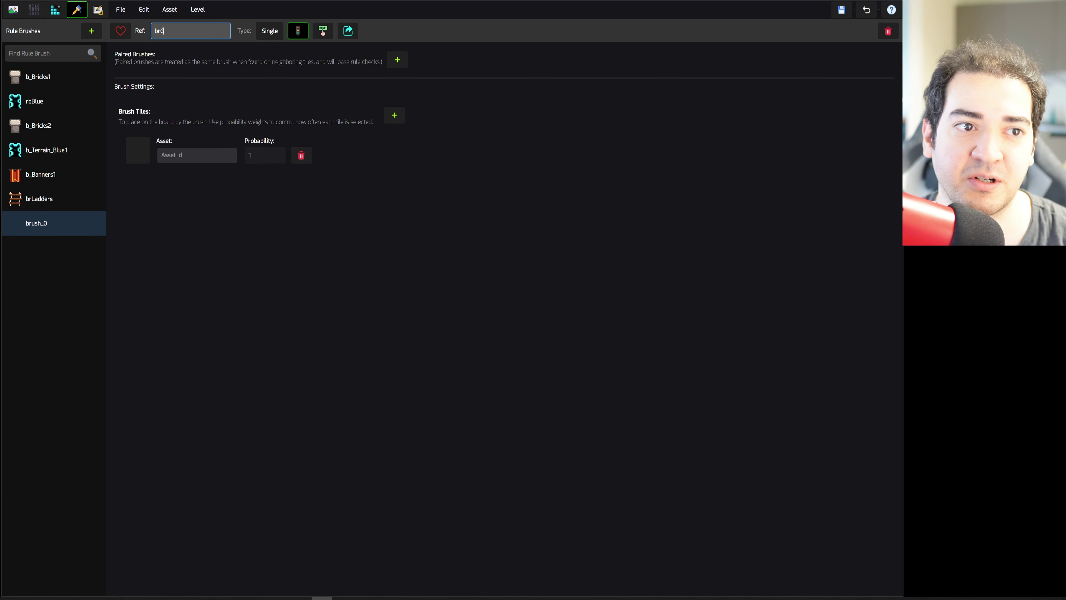
text(rass)
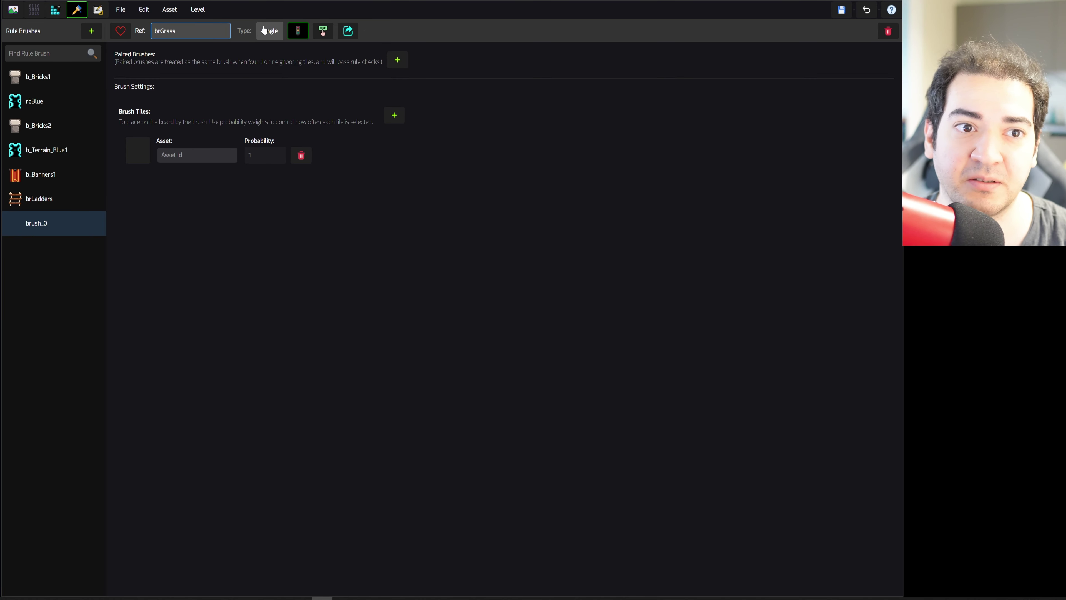
- Give the brGrass brush two brush tiles using sprite___Grass_Colored_0 and sprite___Grass_Colored_1
click(394, 116)
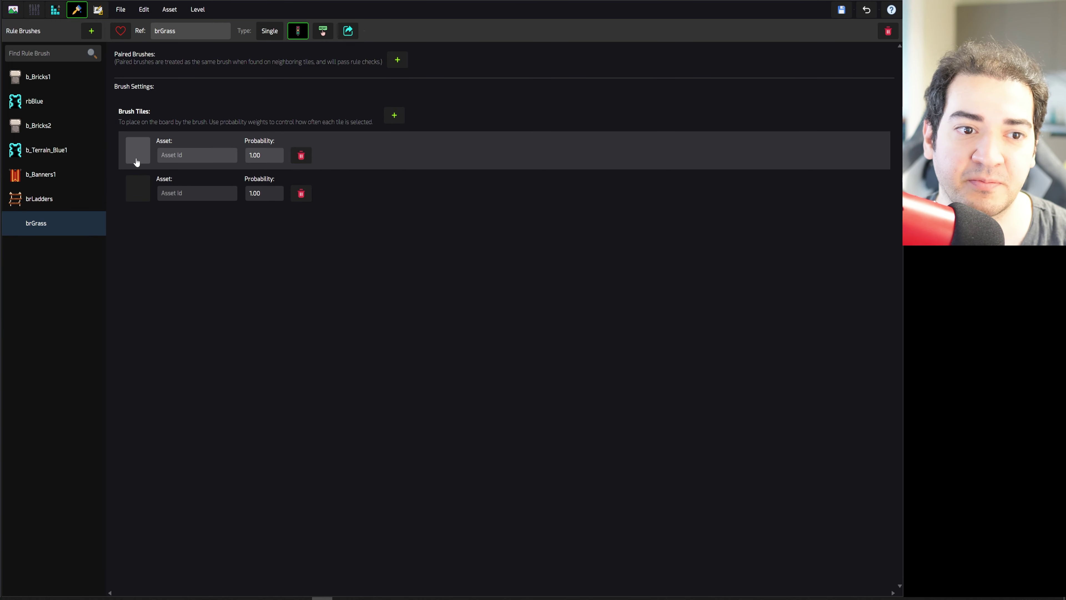
click(135, 160)
double_click(312, 291)
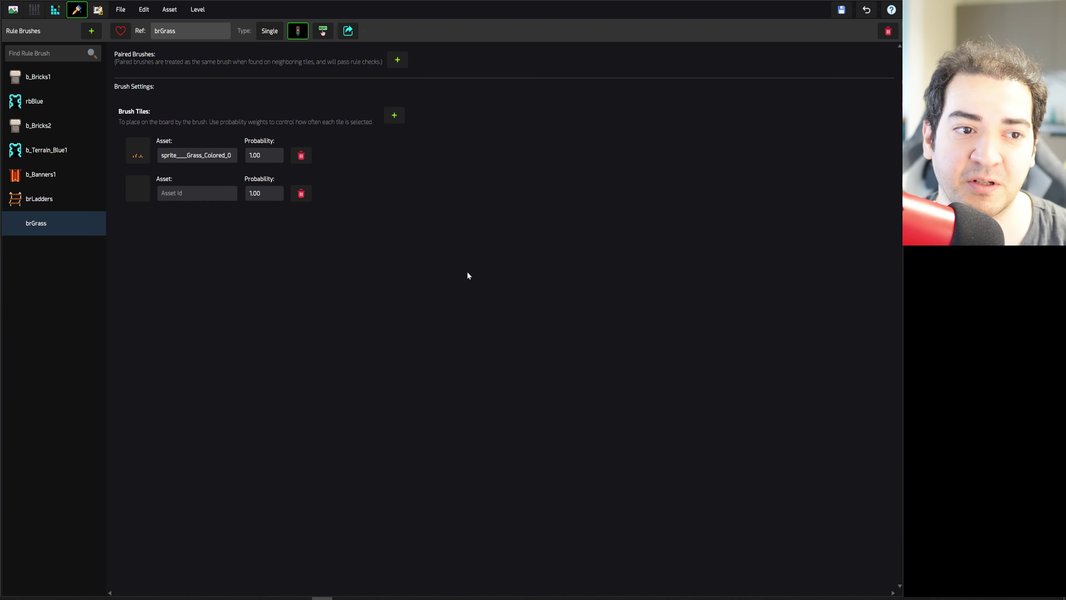
click(138, 188)
double_click(347, 292)
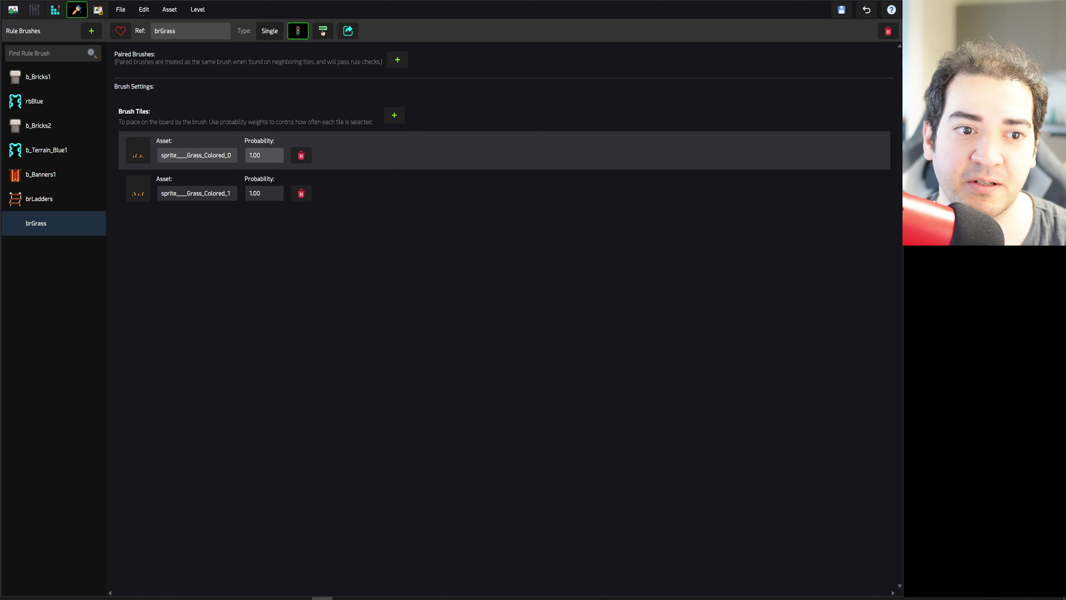
- Paint a row of grass with the brGrass brush along the terrain's top edge on Board 2 and inspect it up close
click(97, 9)
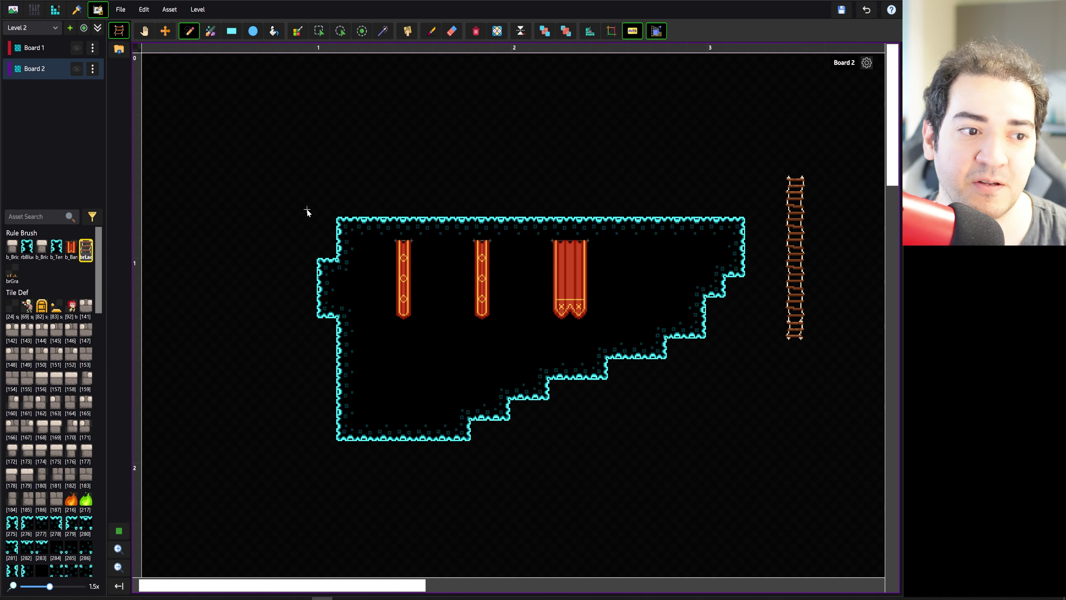
click(12, 275)
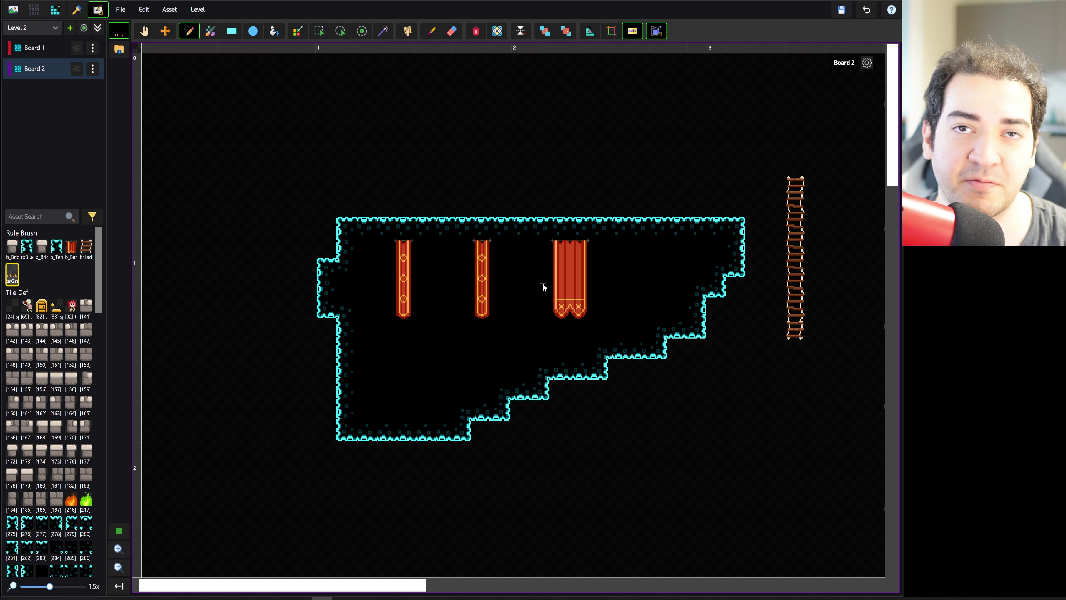
mouse_move(387, 214)
mouse_down()
mouse_move(345, 213)
mouse_move(739, 214)
mouse_up()
scroll(370, 202, up, 3)
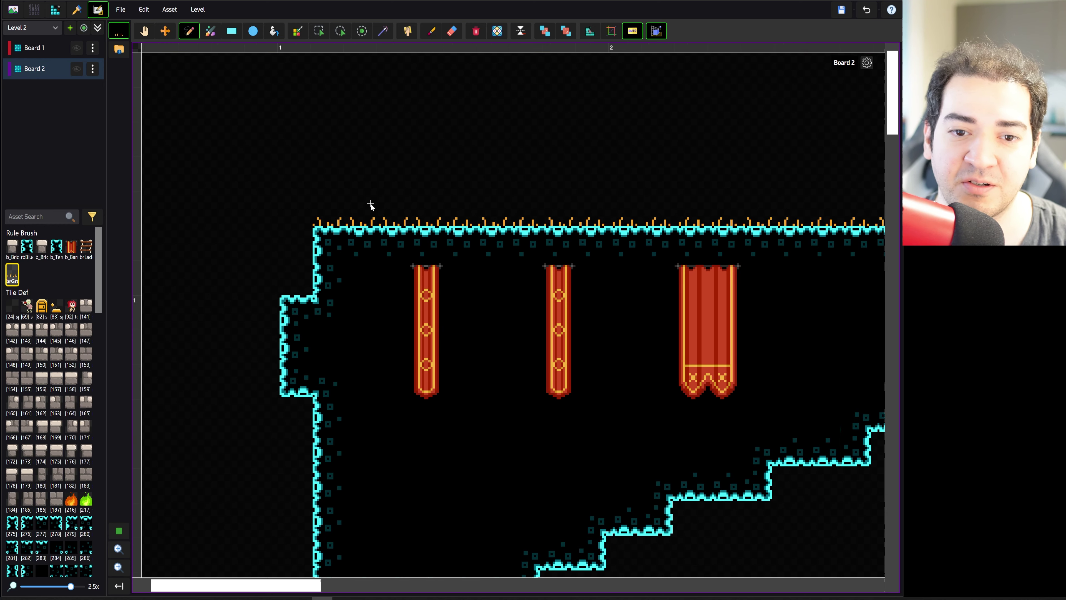
drag(637, 229, 425, 223)
mouse_move(548, 232)
mouse_down()
mouse_move(496, 224)
mouse_move(517, 224)
mouse_up()
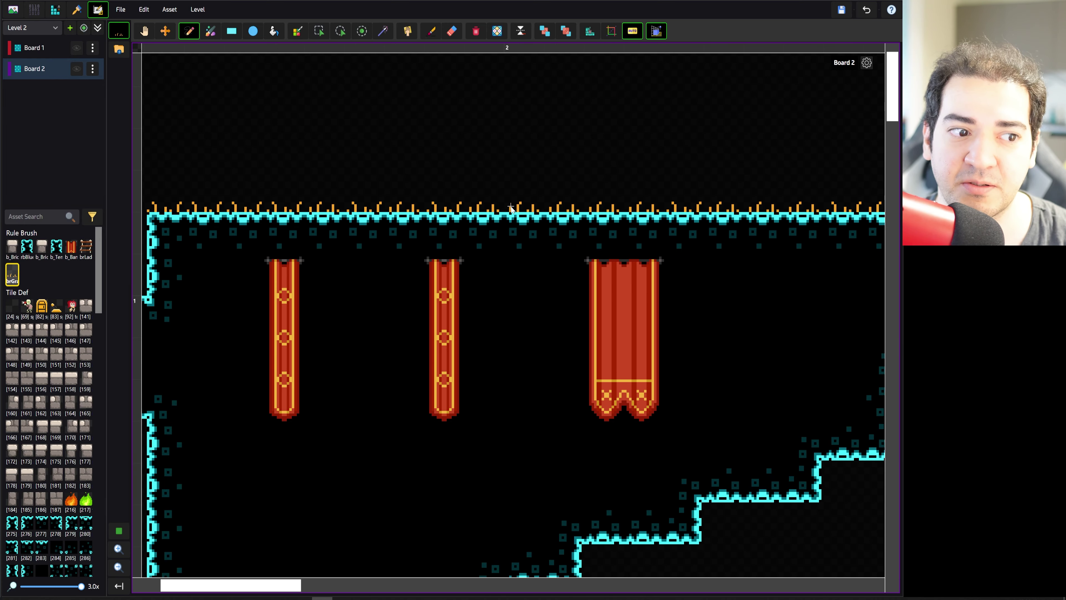
scroll(473, 190, down, 4)
- Auto-slice the Base_Colors sprite sheet by count into 3 columns and 3 rows
click(17, 16)
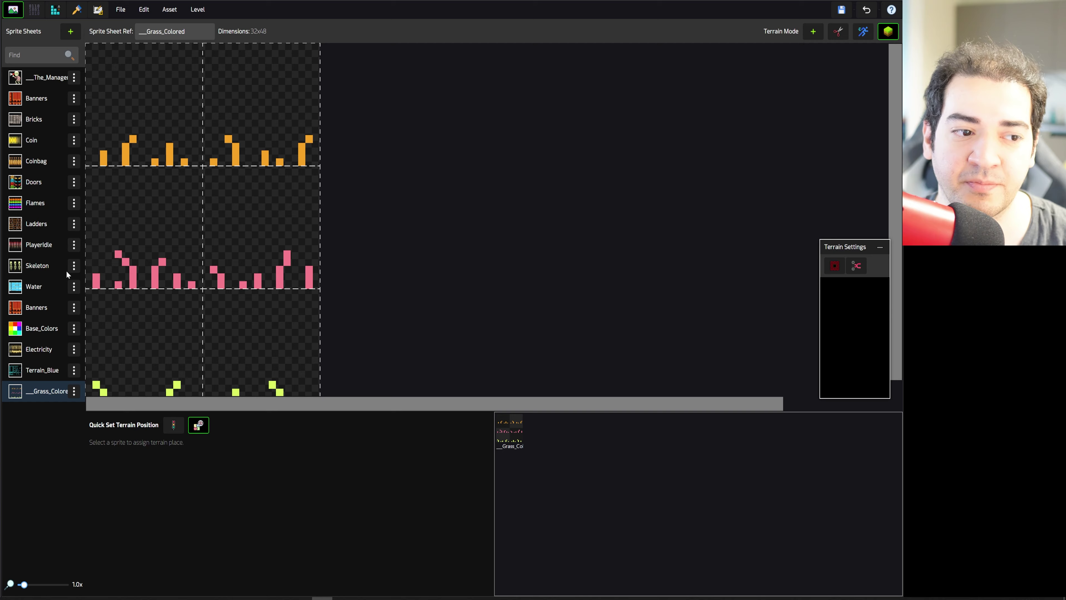
click(40, 116)
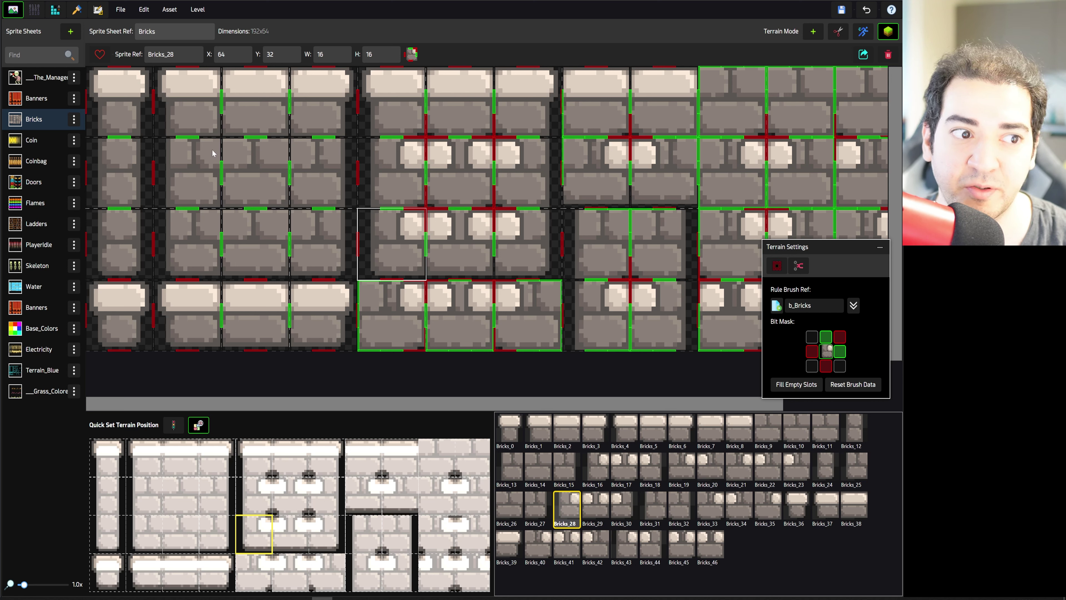
click(40, 328)
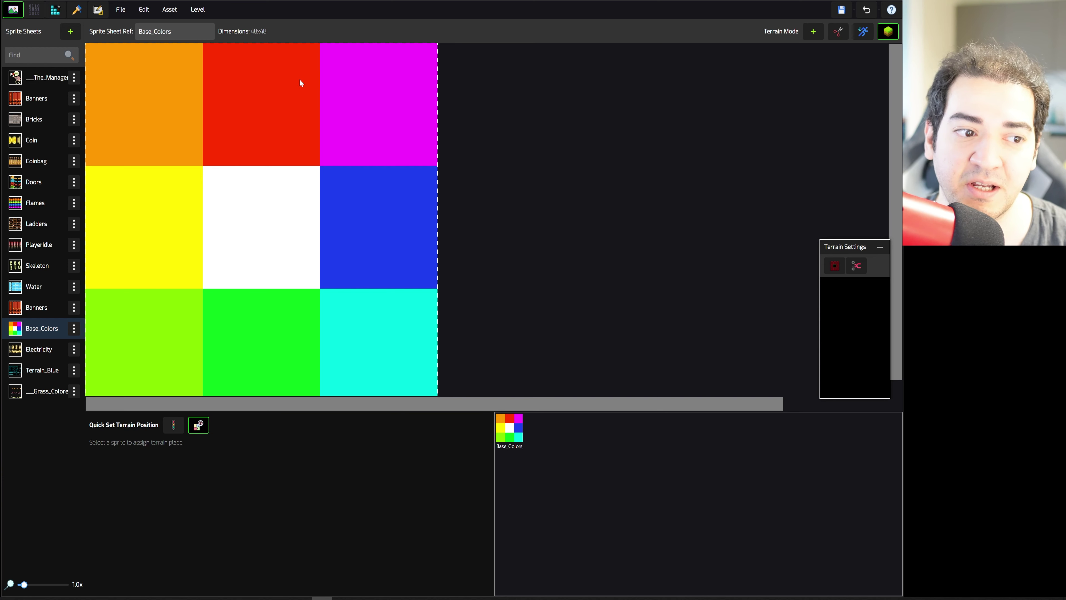
click(838, 31)
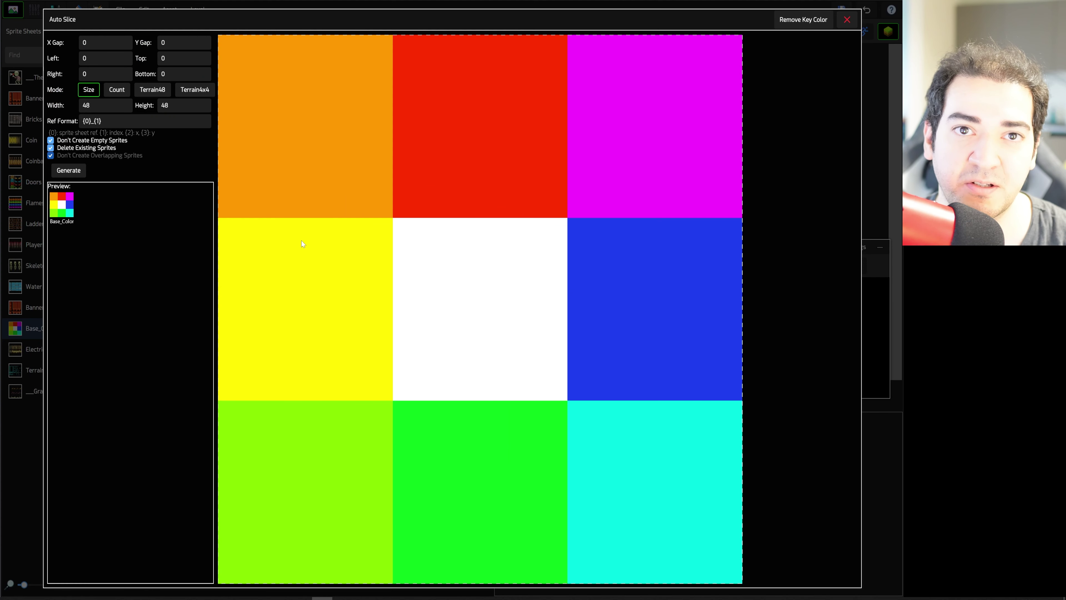
click(116, 90)
double_click(105, 105)
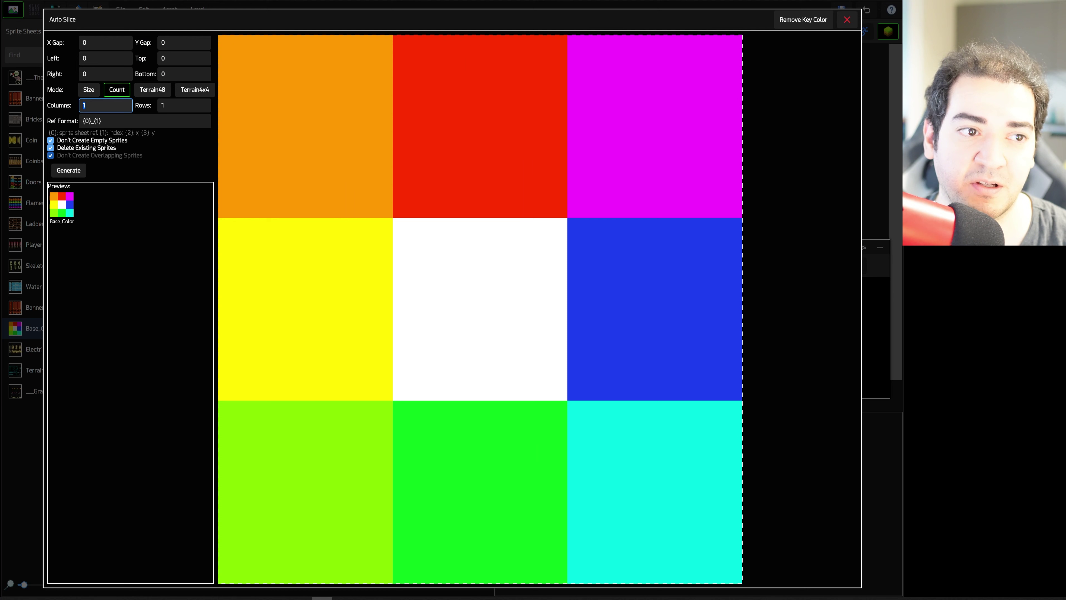
text(3)
double_click(185, 104)
text(3)
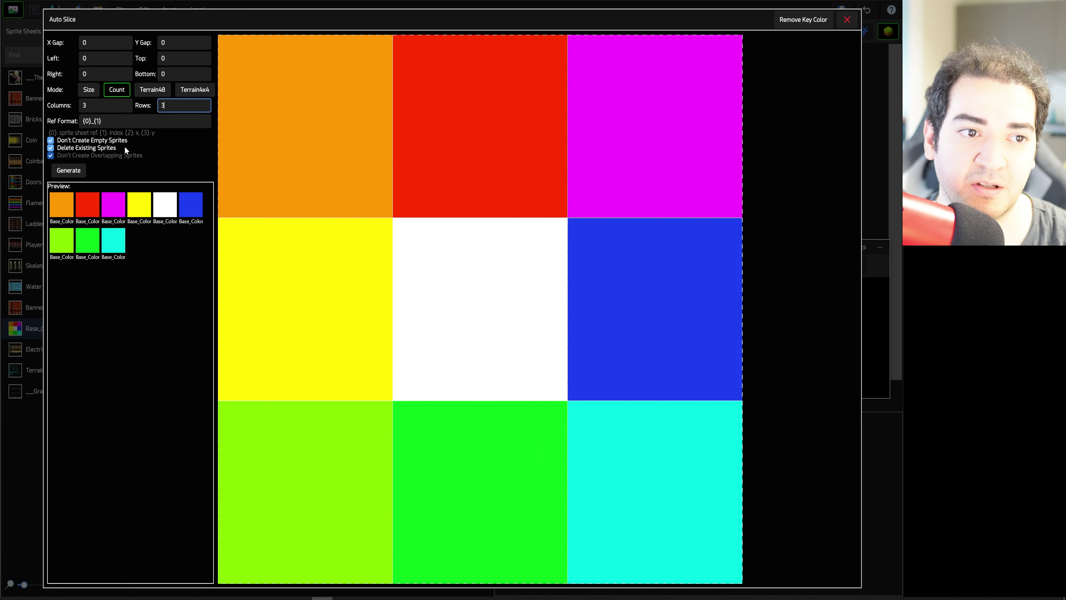
click(68, 170)
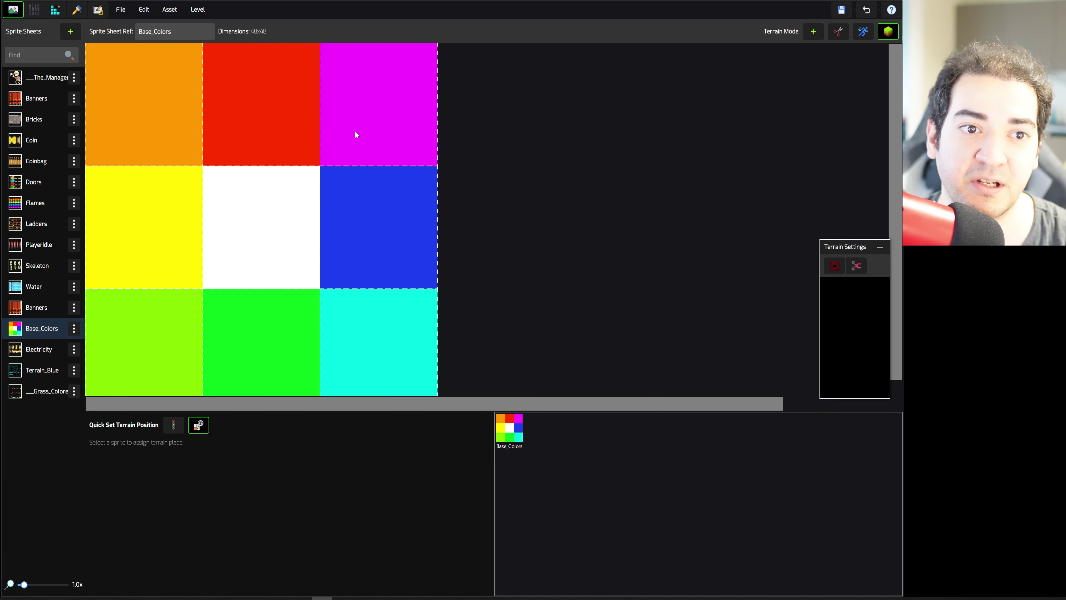
- Generate an auto terrain from the red sprite Base_Colors_1
click(265, 112)
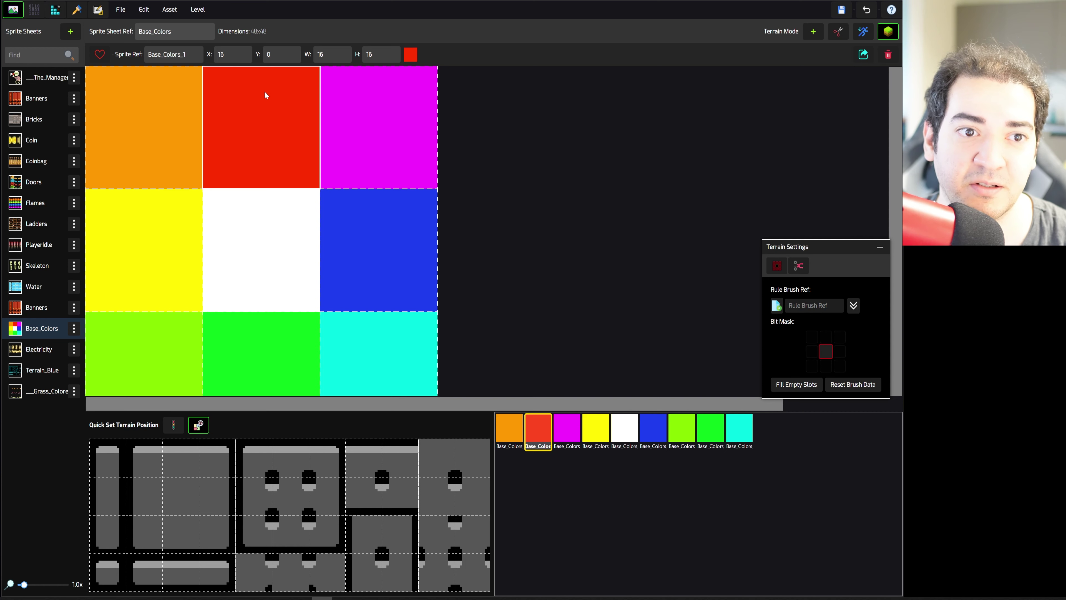
right_click(541, 435)
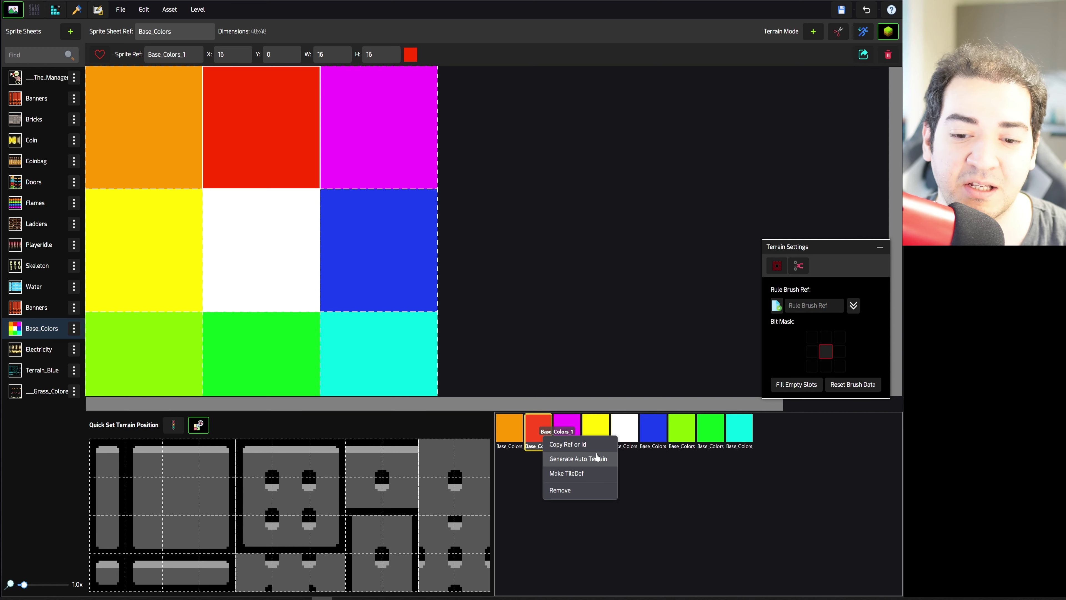
click(576, 460)
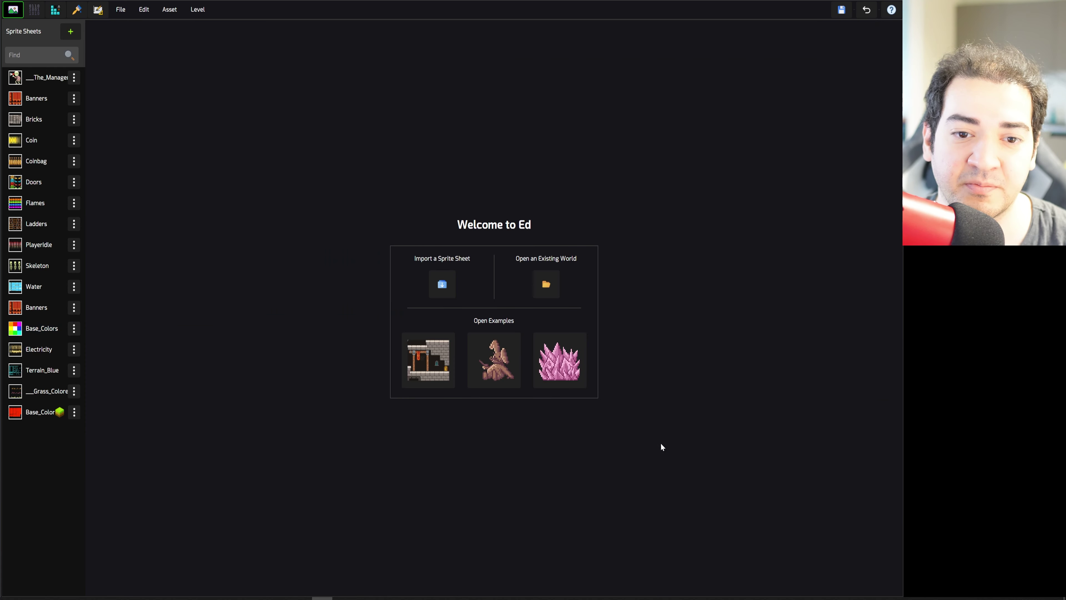
- Set the Base_Colors_1 auto terrain's inner corner radius to 4 and its outer border cut-off to 2
click(36, 412)
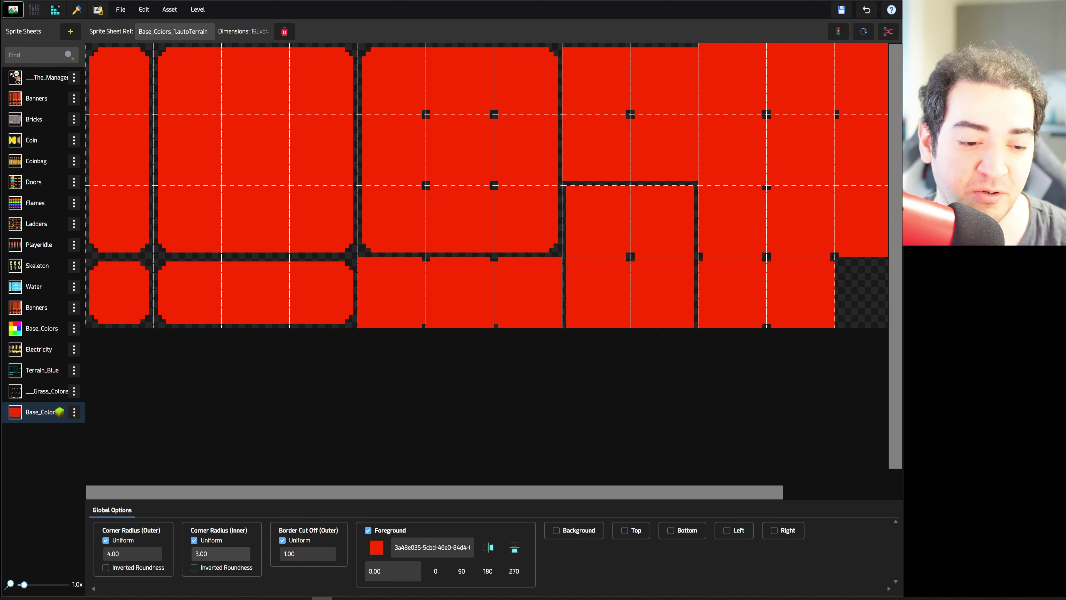
click(239, 551)
text(4)
key(Return)
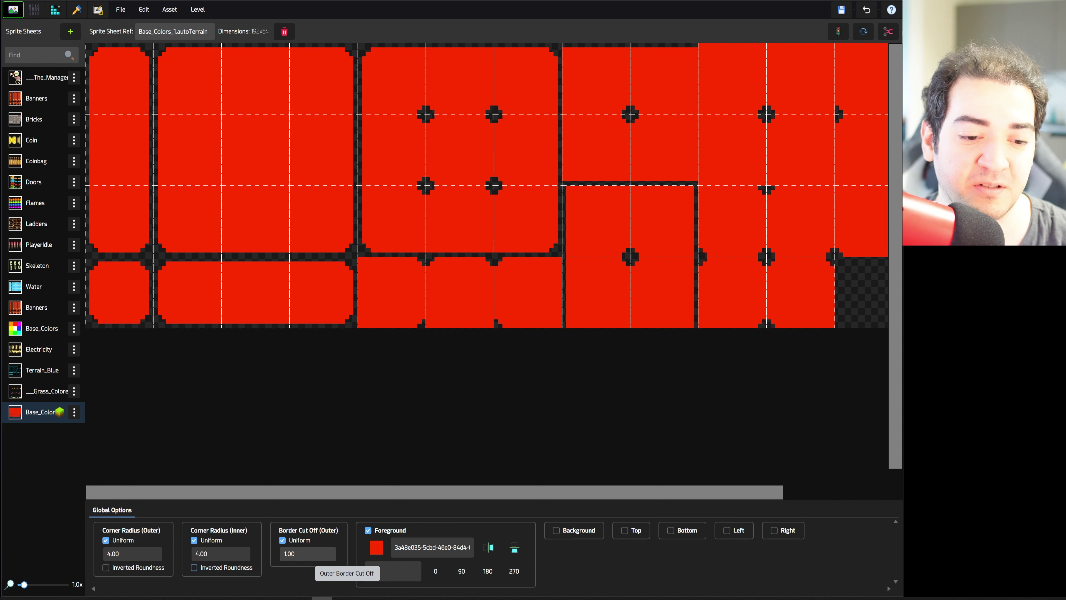
click(310, 554)
text(2)
key(Return)
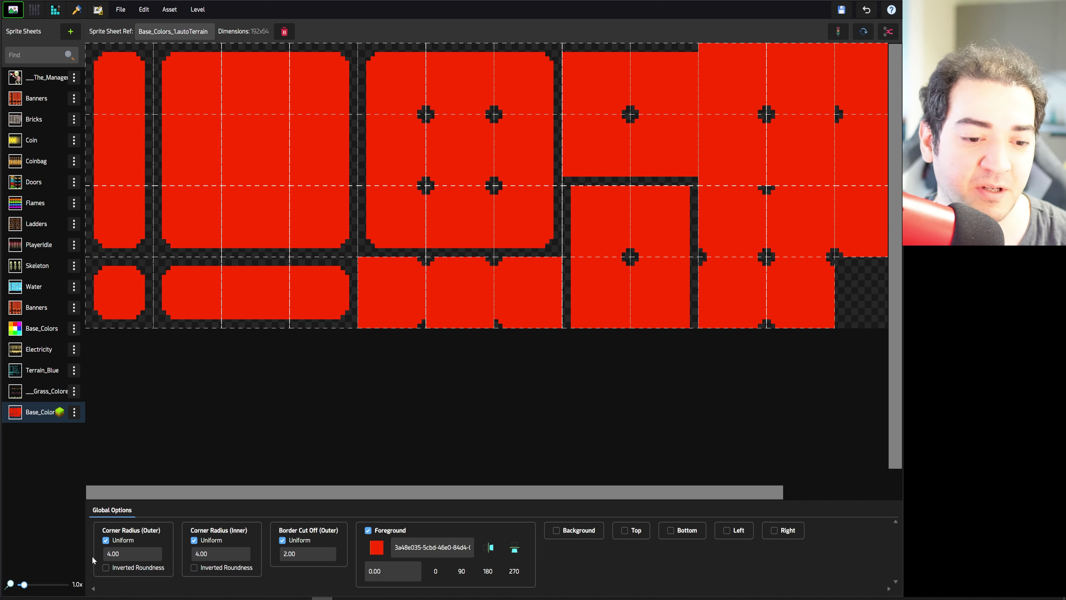
- Try an outer corner radius of 2 on the auto terrain and set it back to 4
click(128, 553)
text(2)
key(Return)
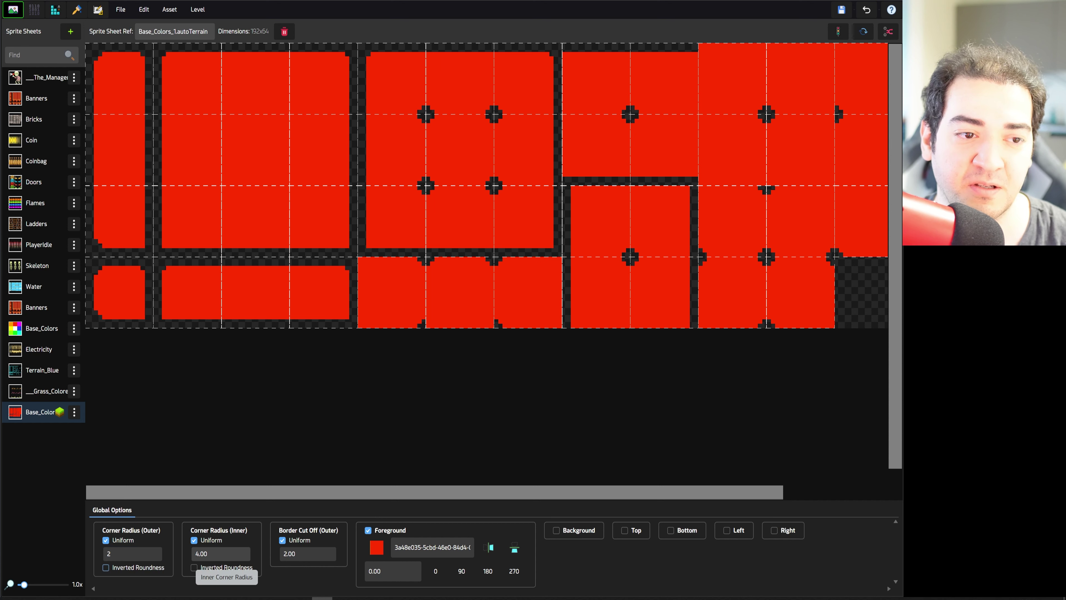
click(133, 553)
text(4)
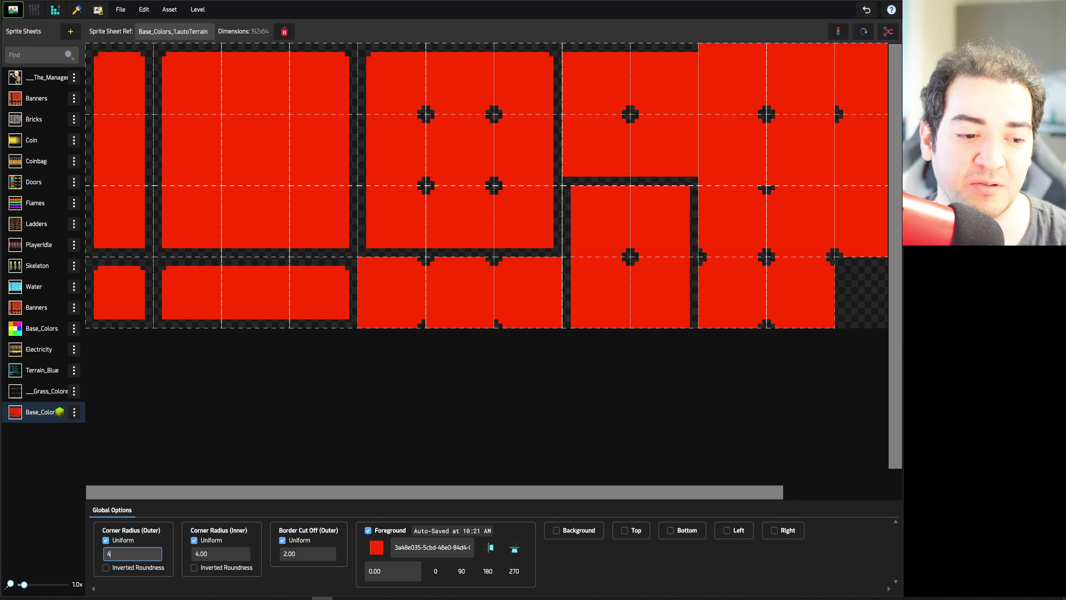
key(Return)
- Paint a stepped block of red auto terrain on Board 2 above the blue cave using its generated rule brush
click(98, 9)
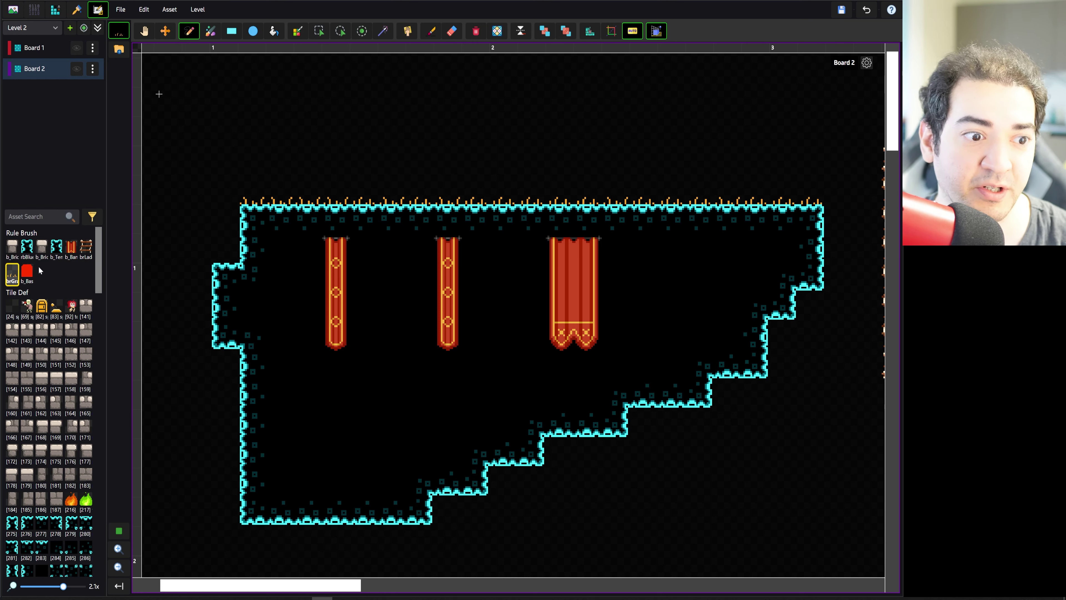
click(32, 274)
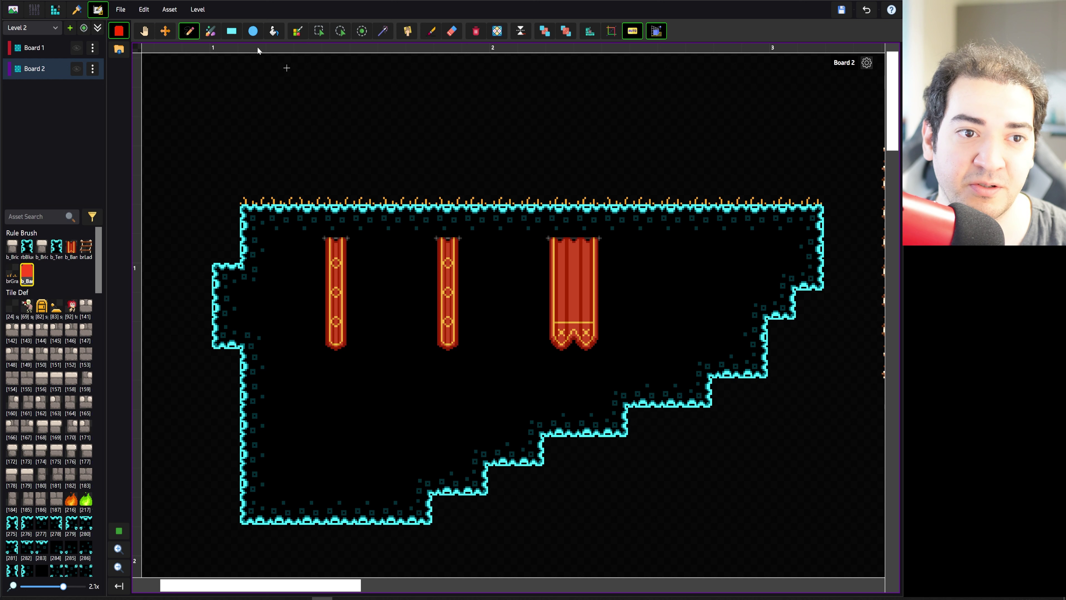
mouse_move(329, 114)
mouse_down()
mouse_move(514, 110)
mouse_move(626, 127)
mouse_move(423, 131)
mouse_move(375, 107)
mouse_move(581, 107)
mouse_up()
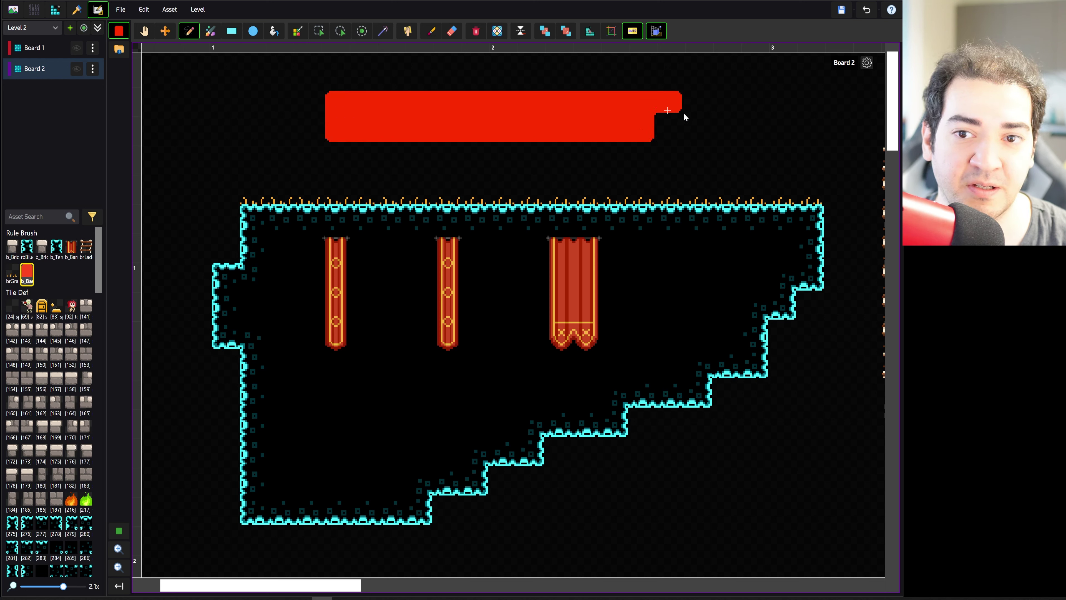
drag(444, 156, 288, 156)
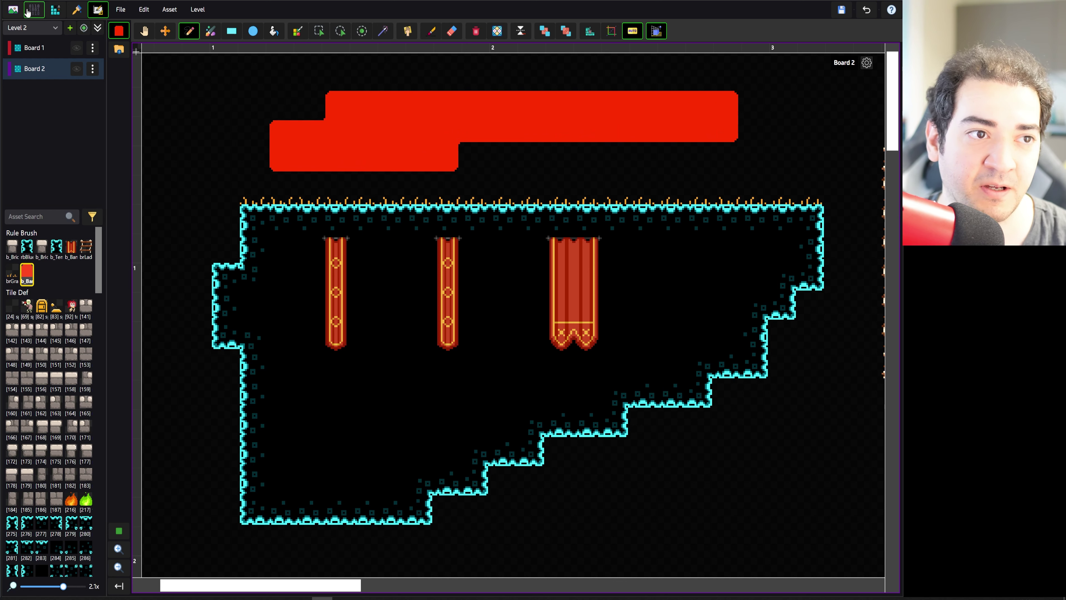
- Enable the Top layer of the auto terrain with the sprite Banners_8 and check the painted terrain on Board 2
click(16, 11)
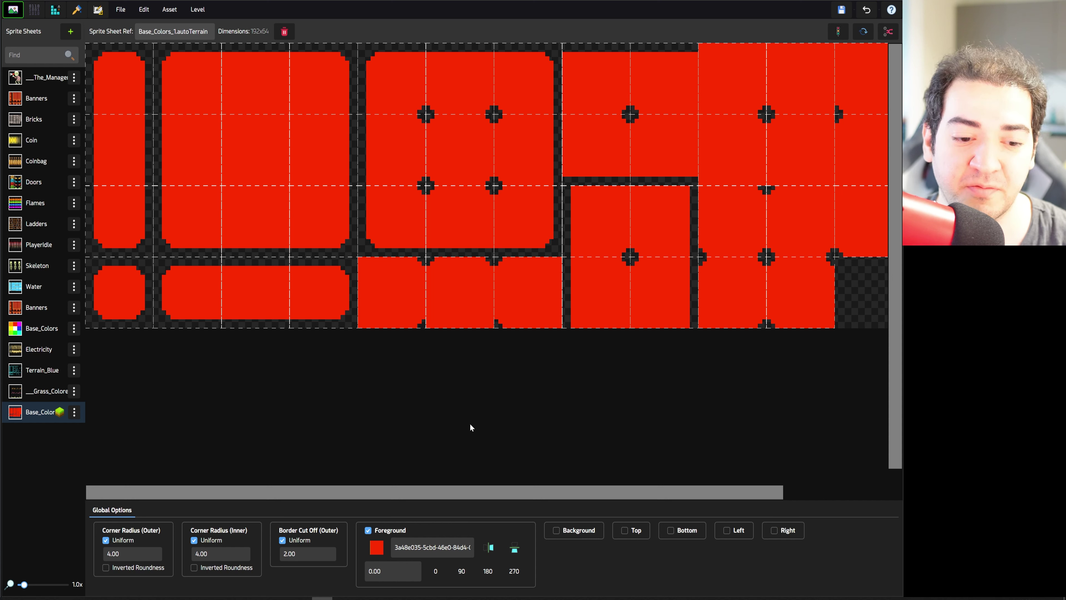
click(625, 531)
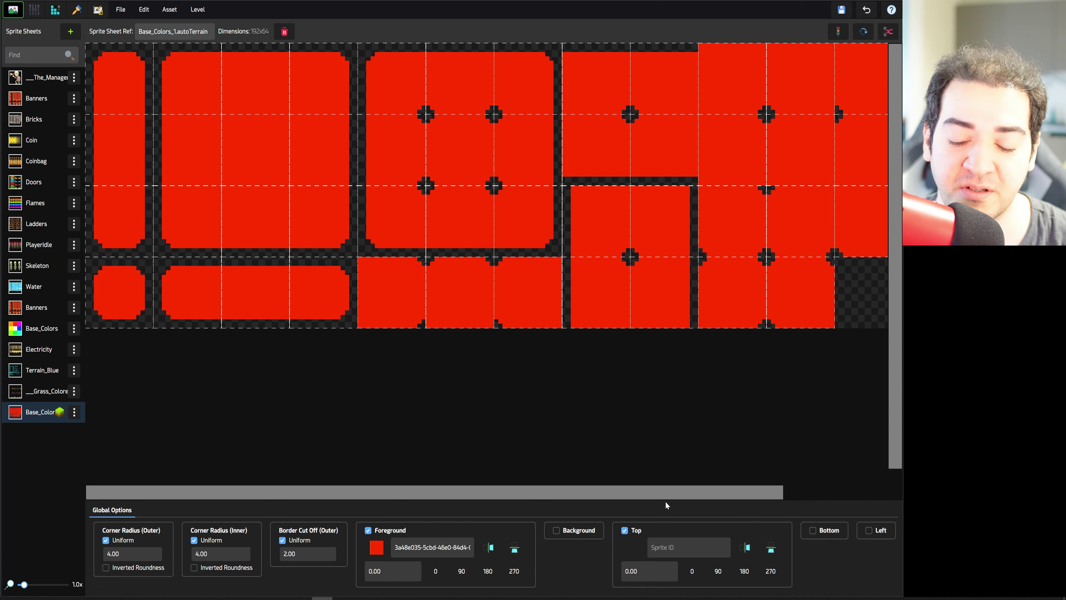
drag(653, 498, 652, 449)
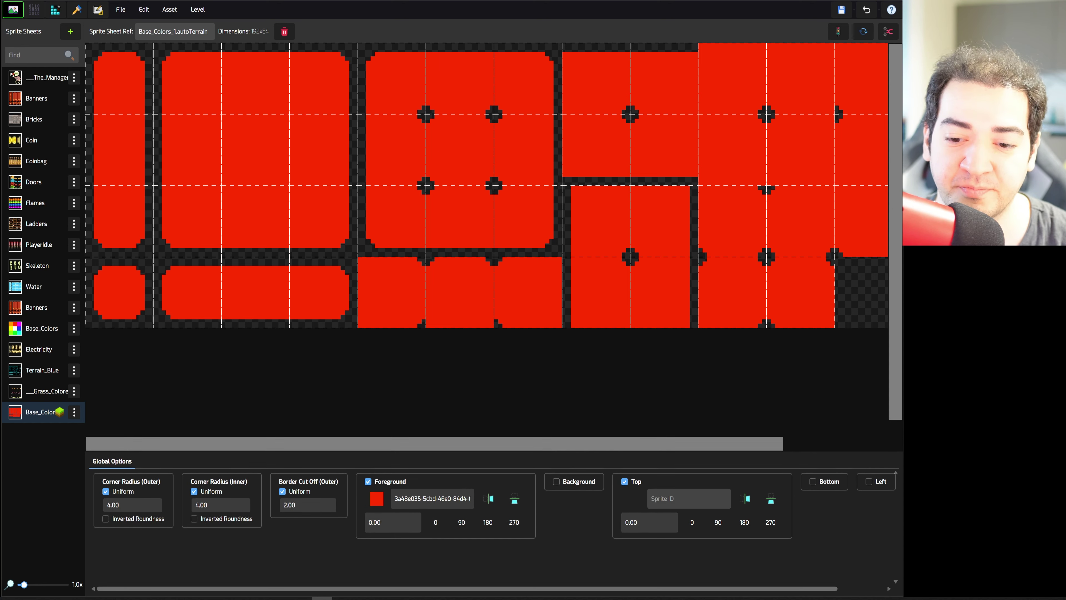
click(701, 497)
click(633, 501)
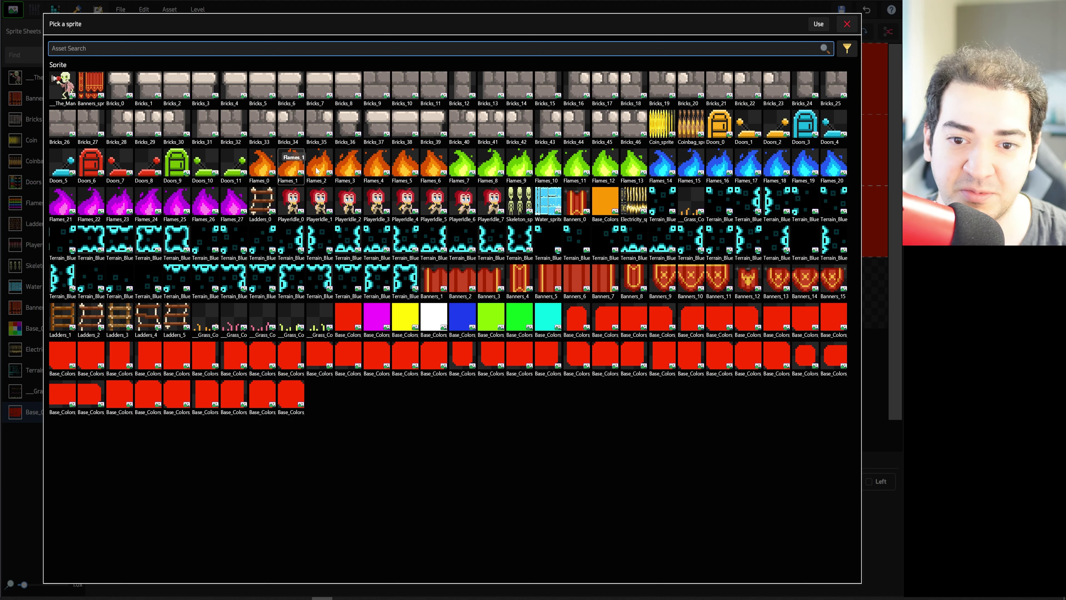
double_click(634, 278)
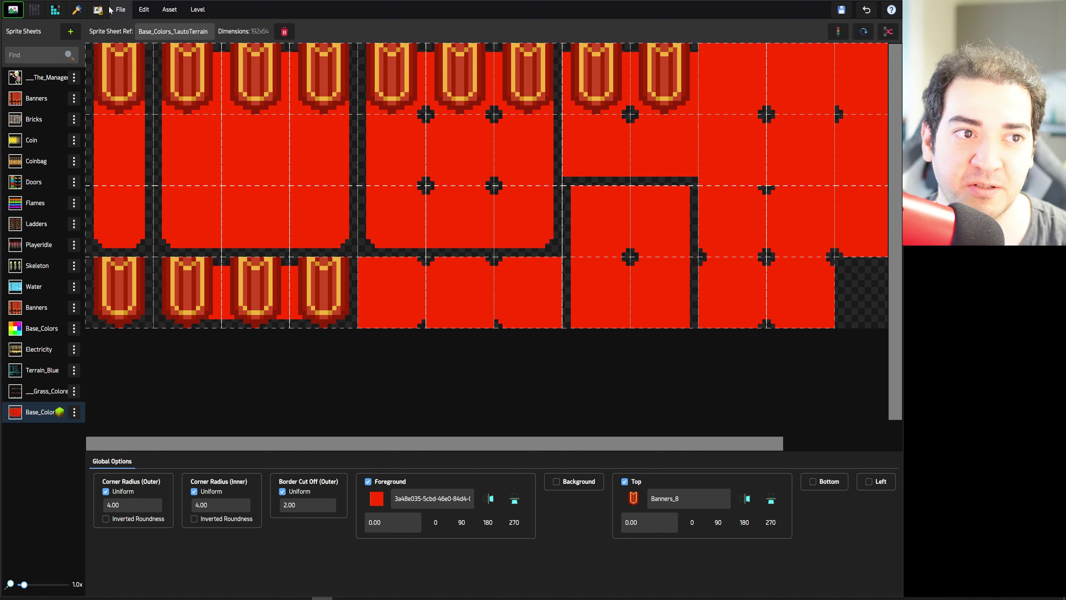
click(98, 10)
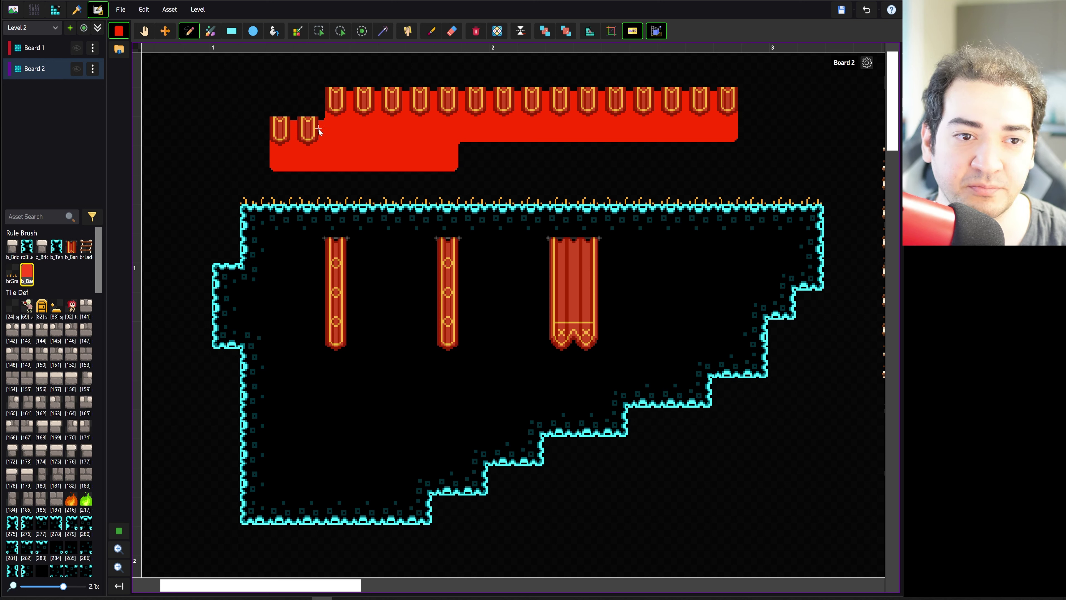
click(13, 12)
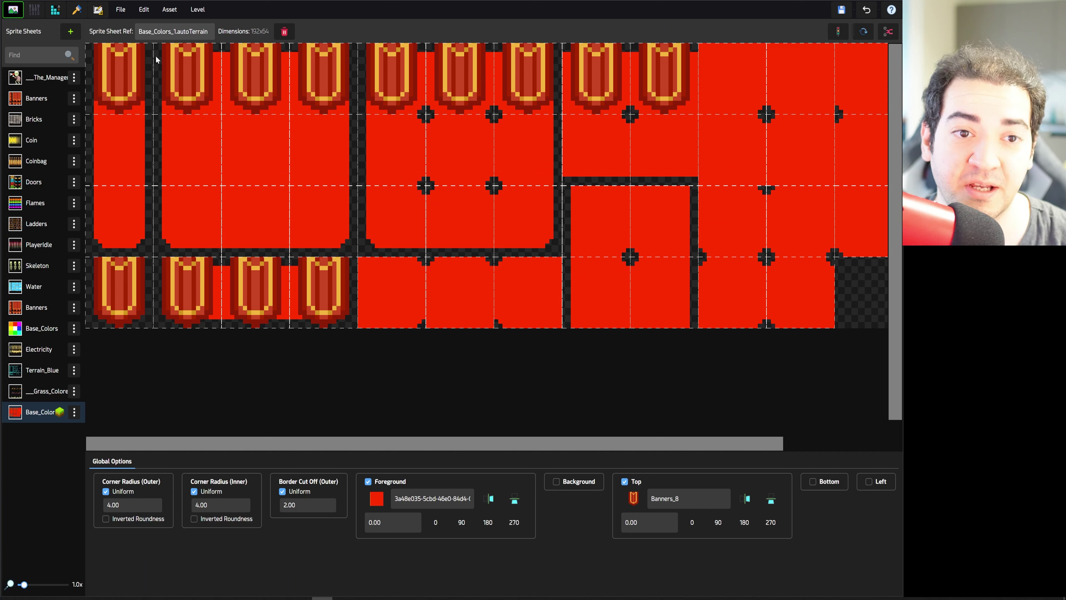
- Try the blue sprite Base_Colors_5 as the auto terrain's foreground and return to the red Base_Colors_1
click(381, 498)
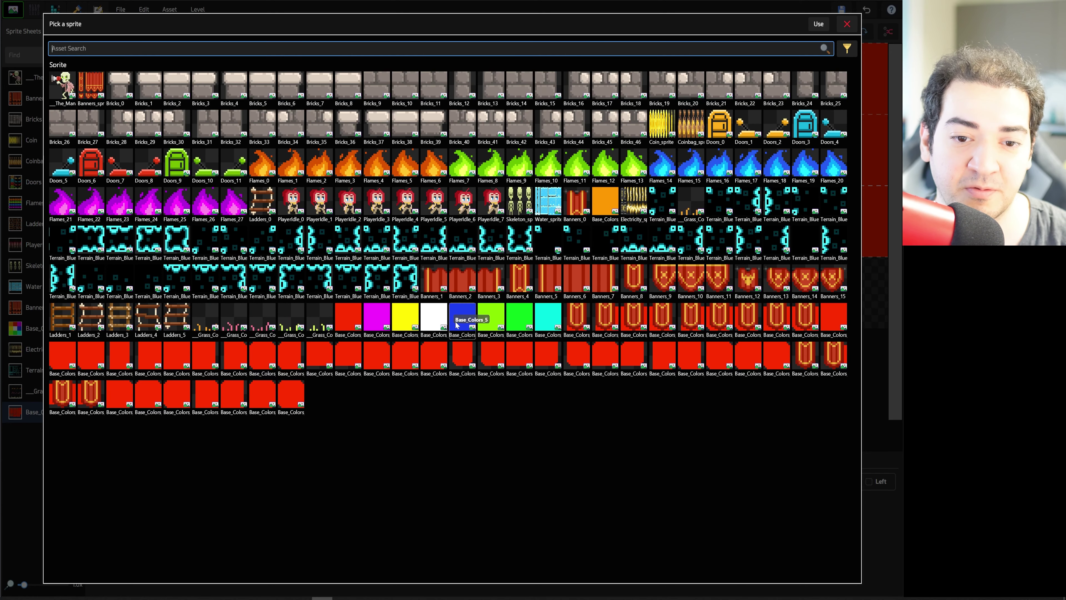
click(469, 316)
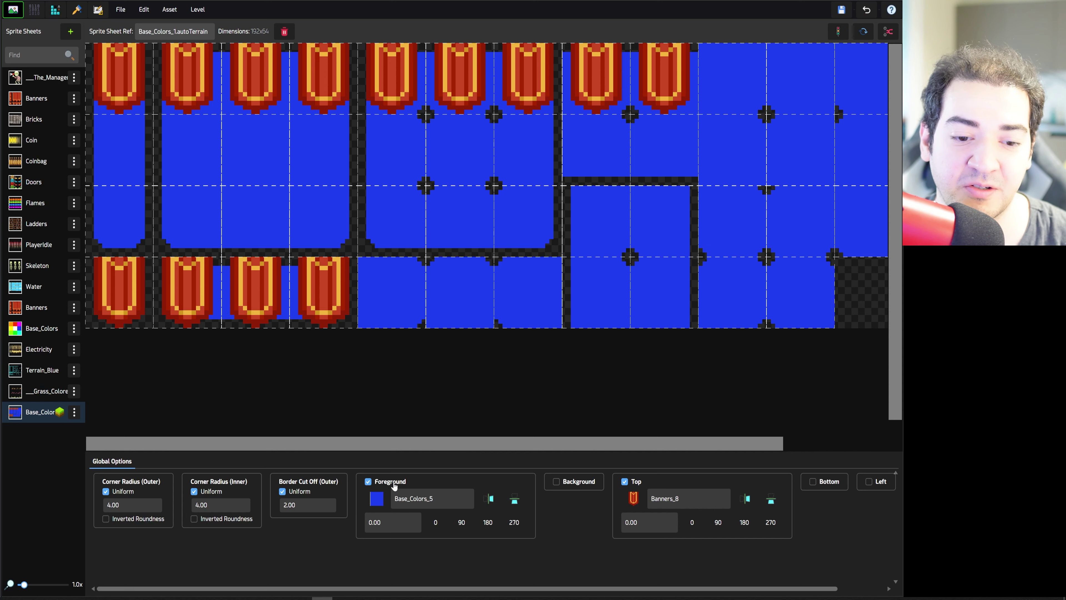
click(377, 499)
click(351, 324)
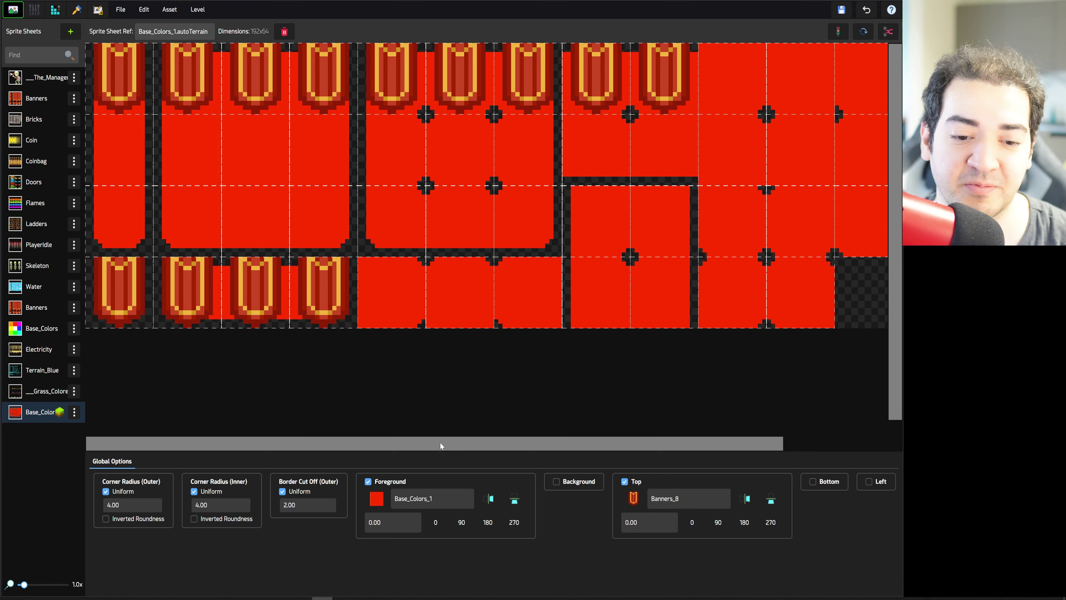
- Set the auto terrain's Top sprite to Base_Colors_5 and extend the painted terrain on Board 2 with a lower, wider row
click(629, 498)
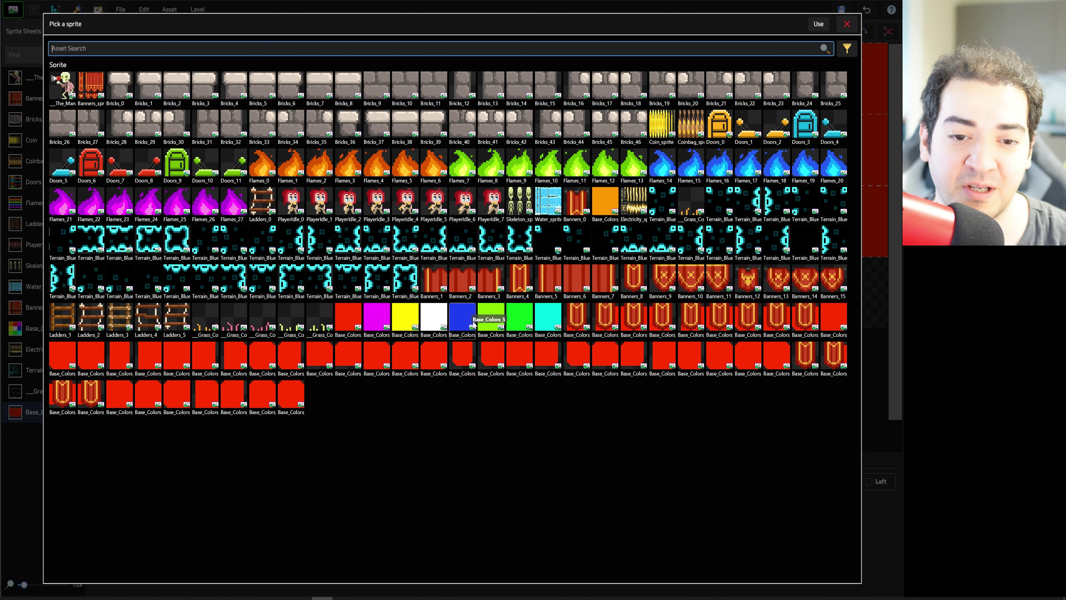
click(462, 318)
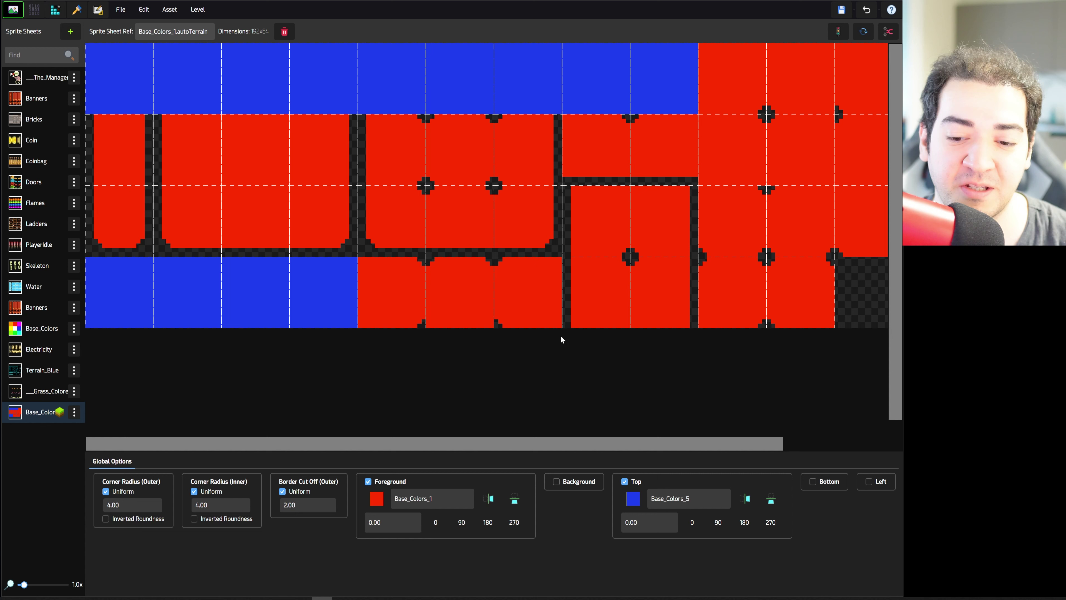
click(98, 9)
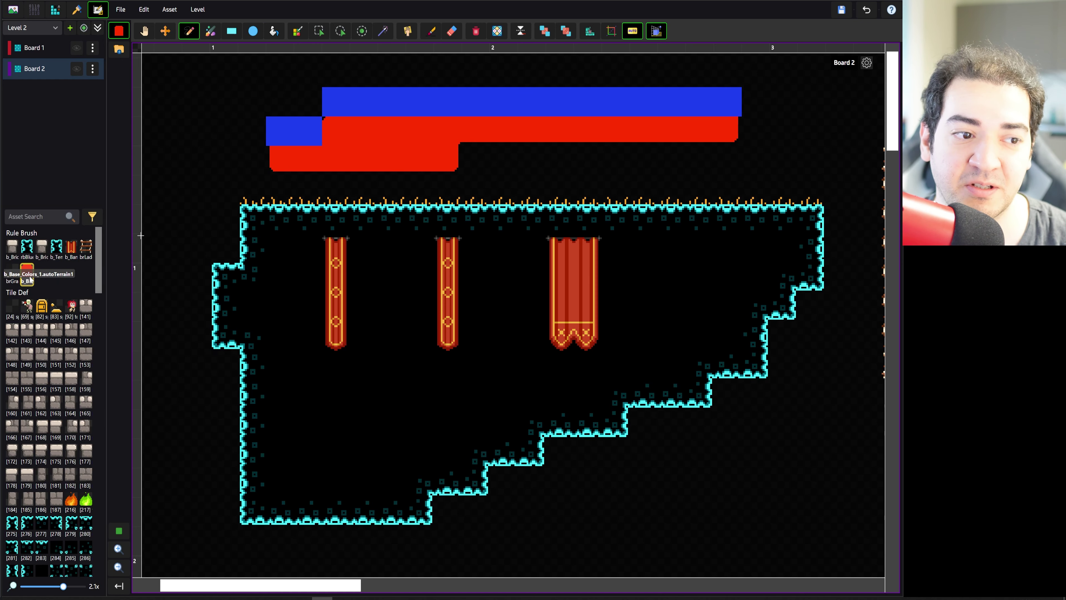
drag(252, 161, 312, 163)
mouse_move(410, 161)
mouse_down()
mouse_move(730, 152)
mouse_move(716, 174)
mouse_move(212, 181)
mouse_move(309, 155)
mouse_up()
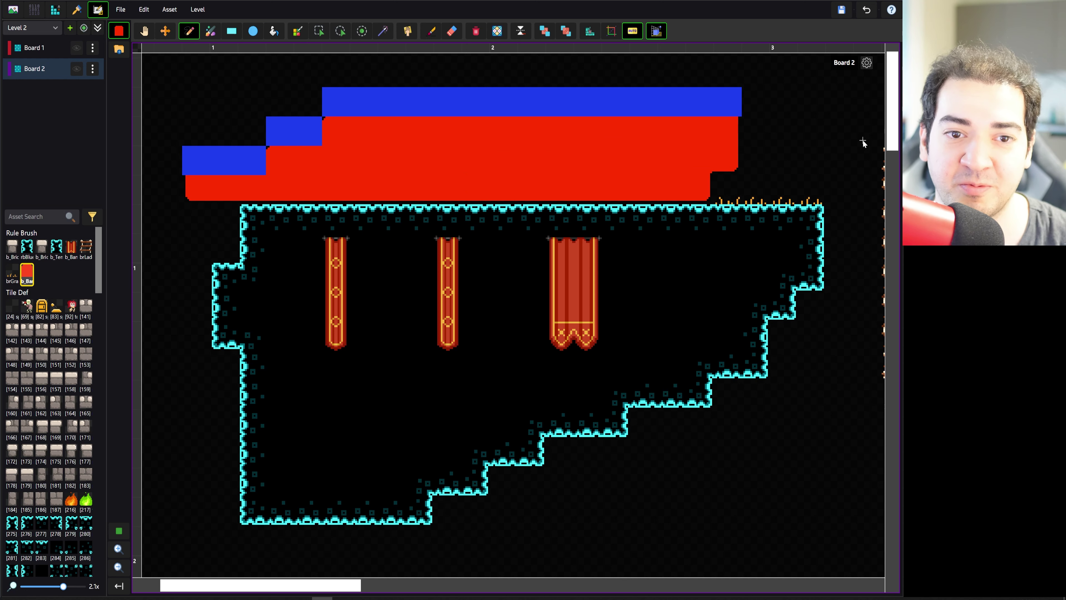
click(72, 9)
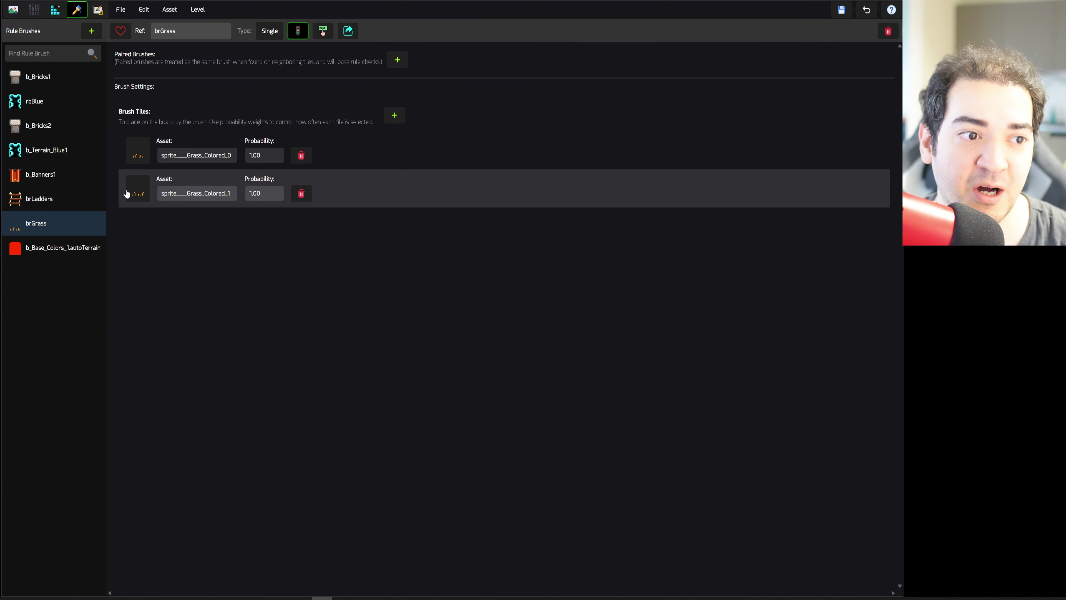
click(269, 31)
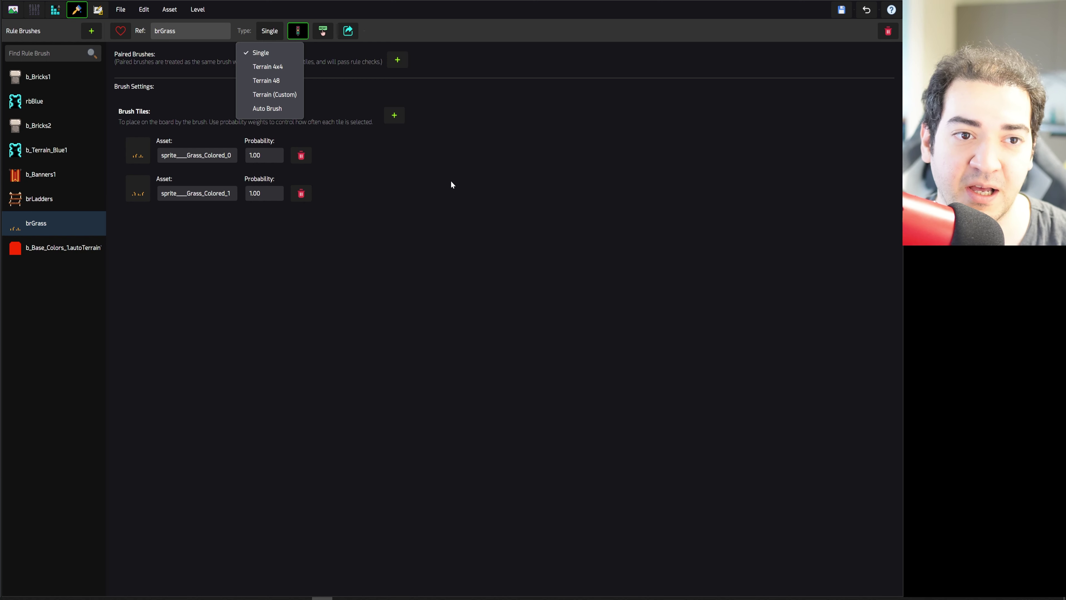
- Auto-slice the Electricity sprite sheet by count into 9 columns and 2 rows
click(13, 9)
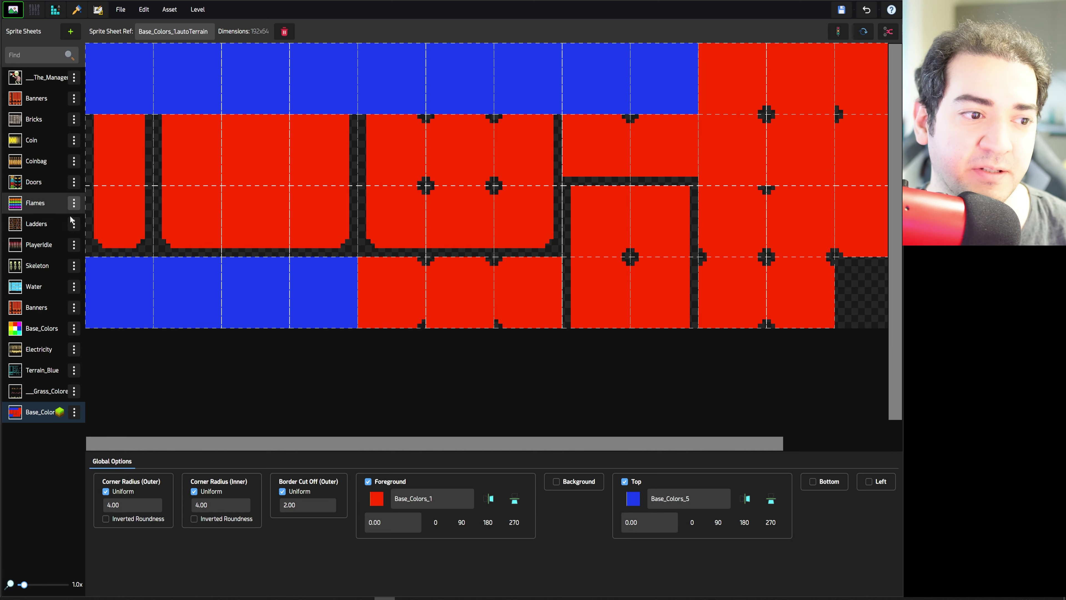
click(36, 338)
click(36, 348)
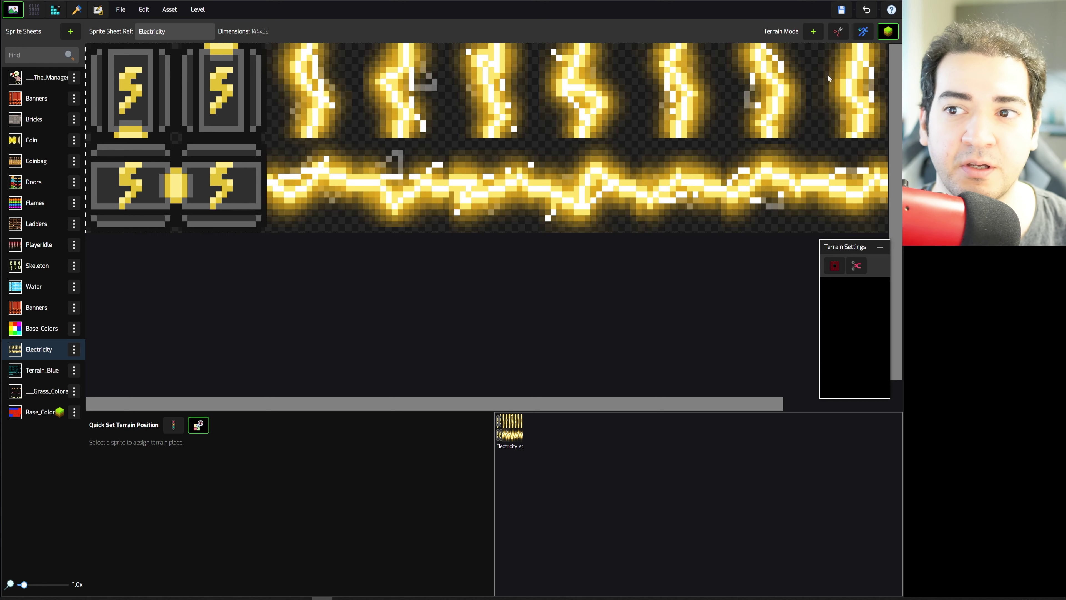
click(840, 33)
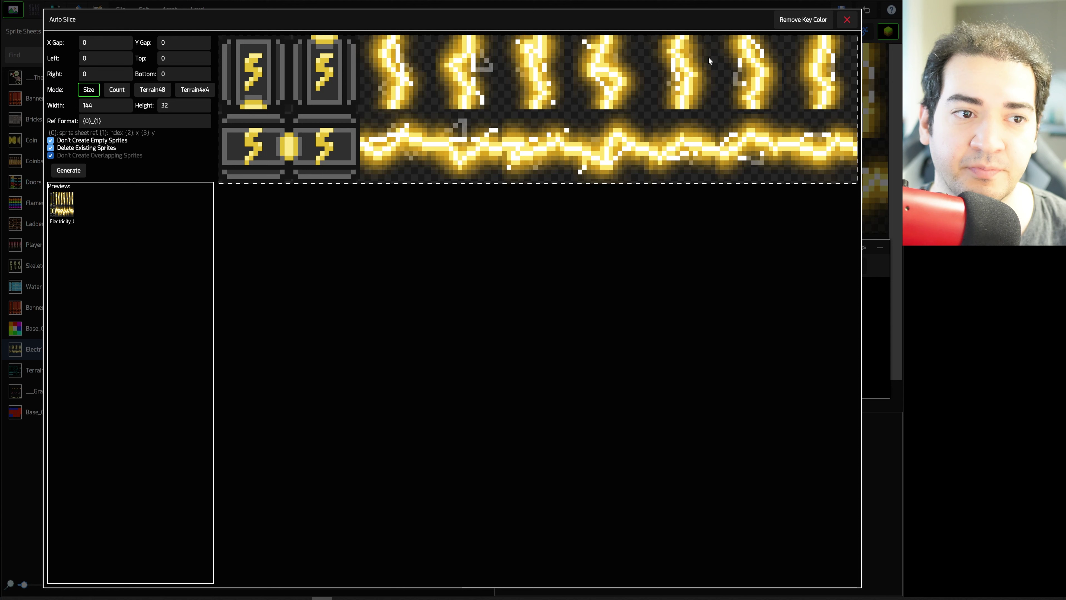
click(117, 89)
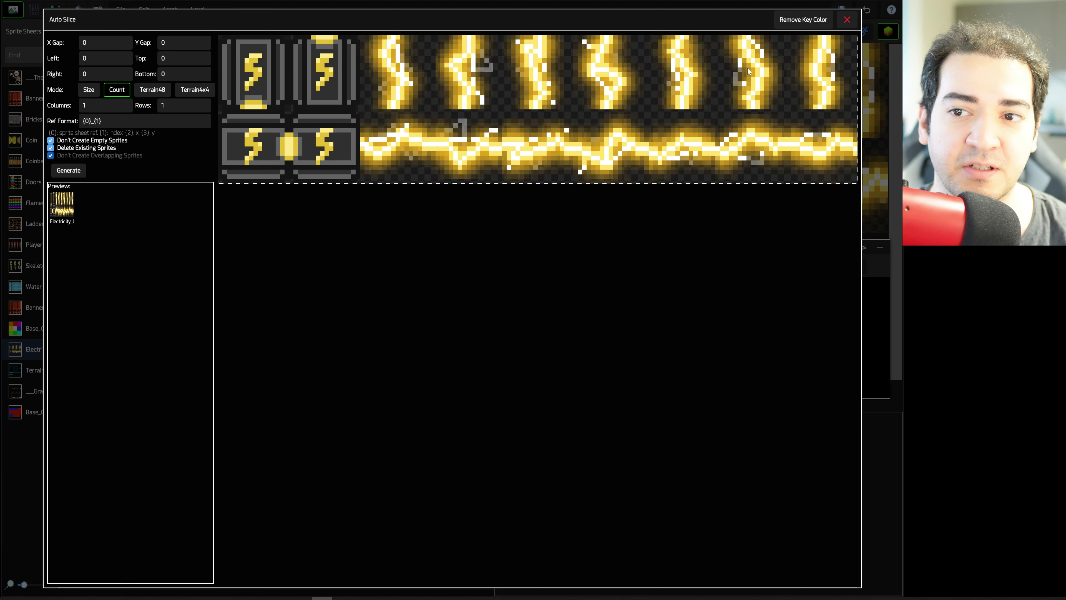
click(105, 105)
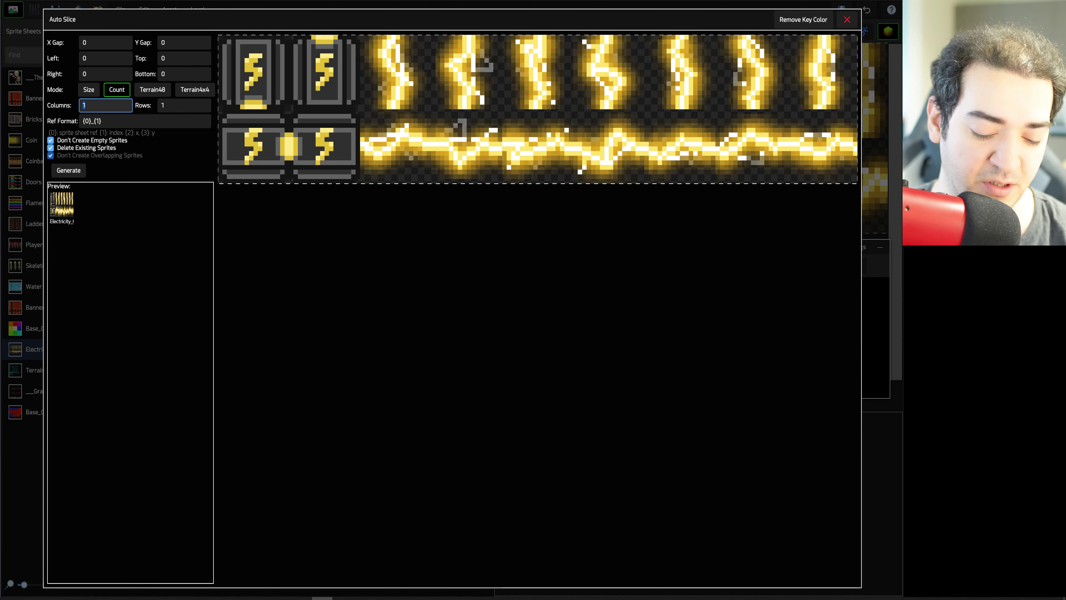
text(9)
key(Tab)
text(2)
key(Tab)
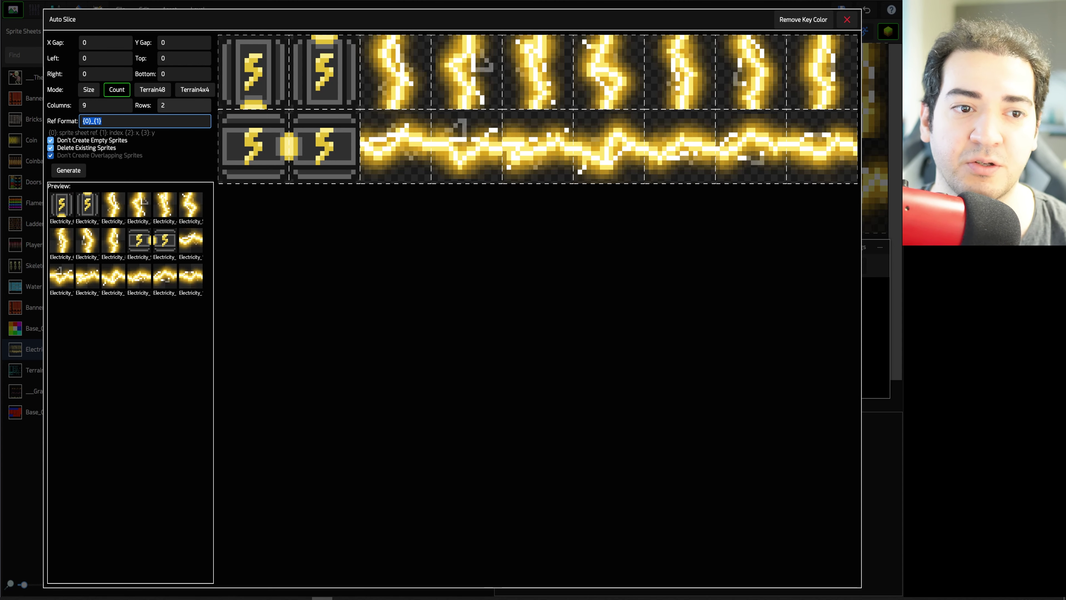
click(71, 169)
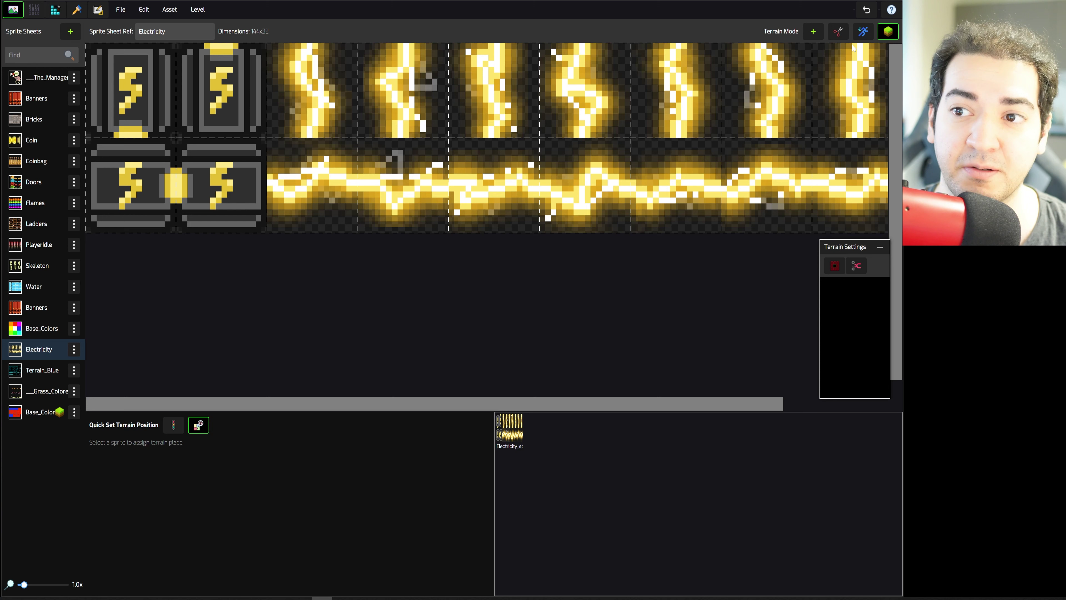
- Create a looping 20 fps tile definition named tdElectricityV from the sprites Electricity_2 to Electricity_8
click(862, 32)
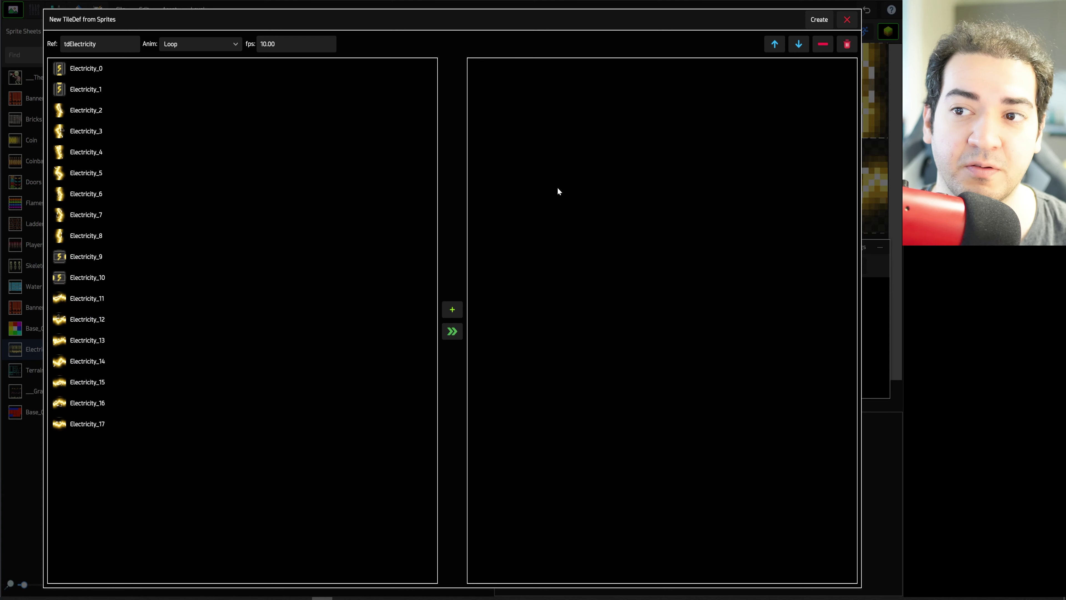
click(109, 112)
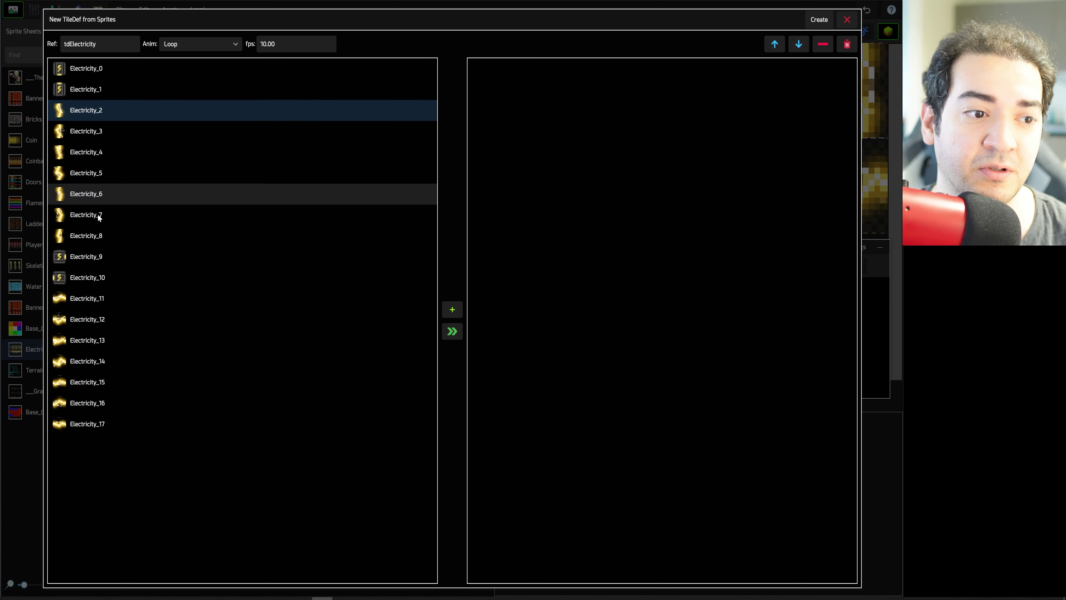
shift+click(92, 236)
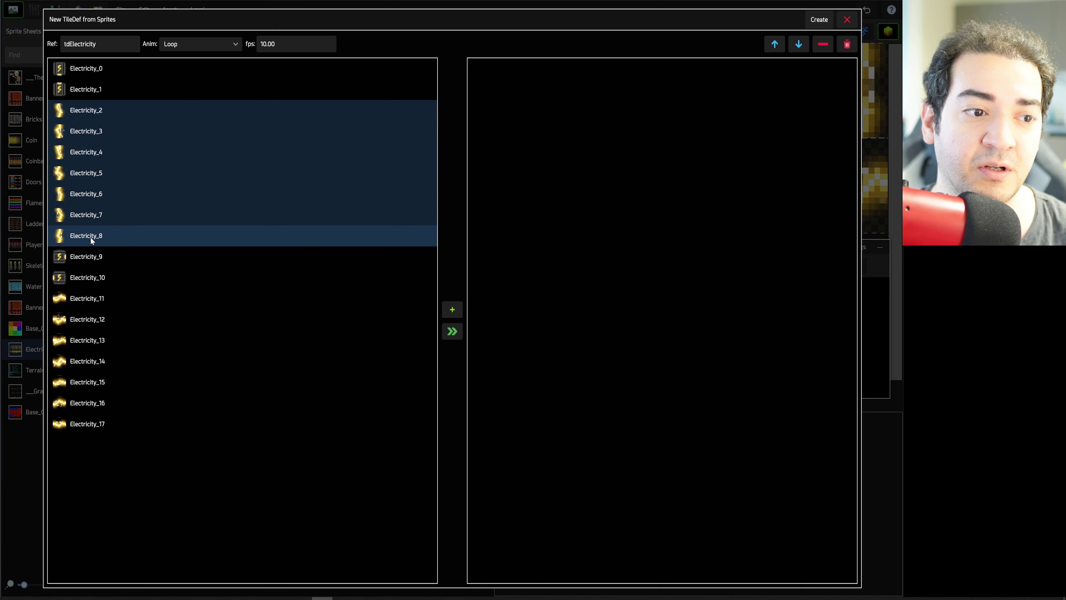
click(453, 310)
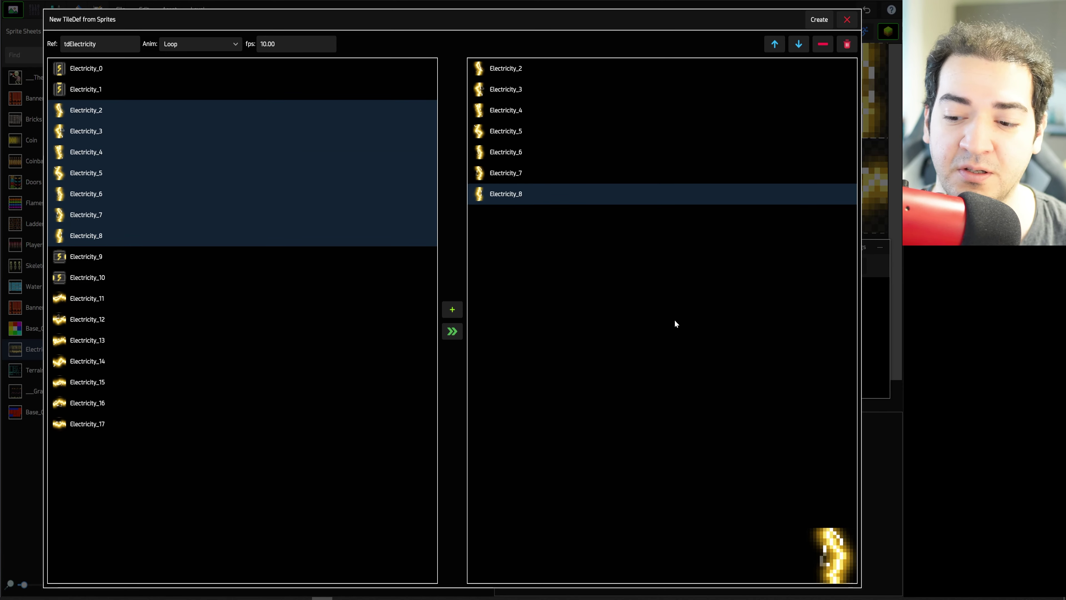
click(316, 43)
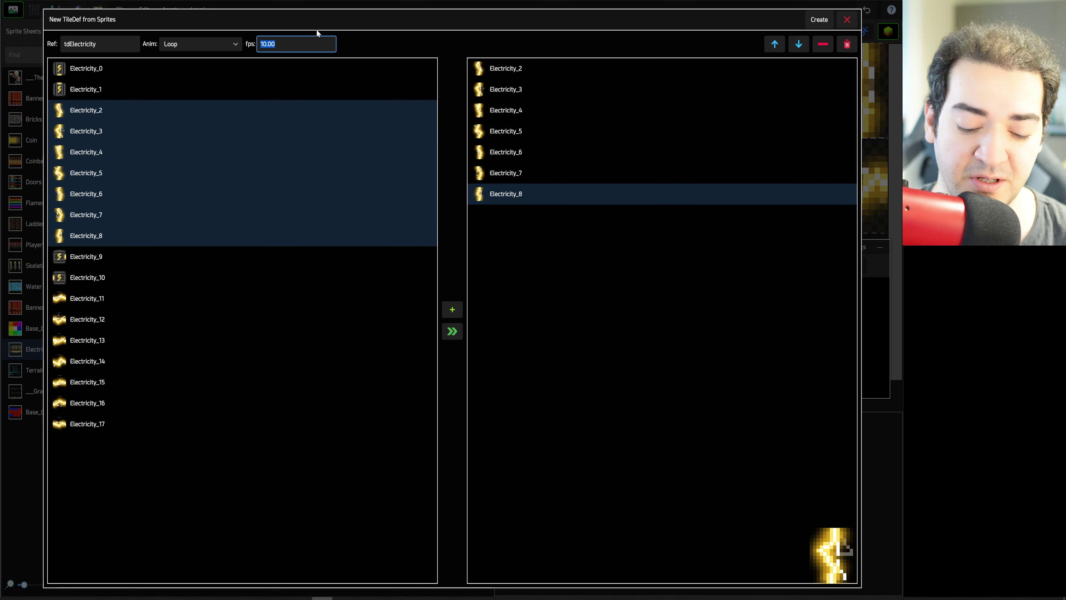
text(20)
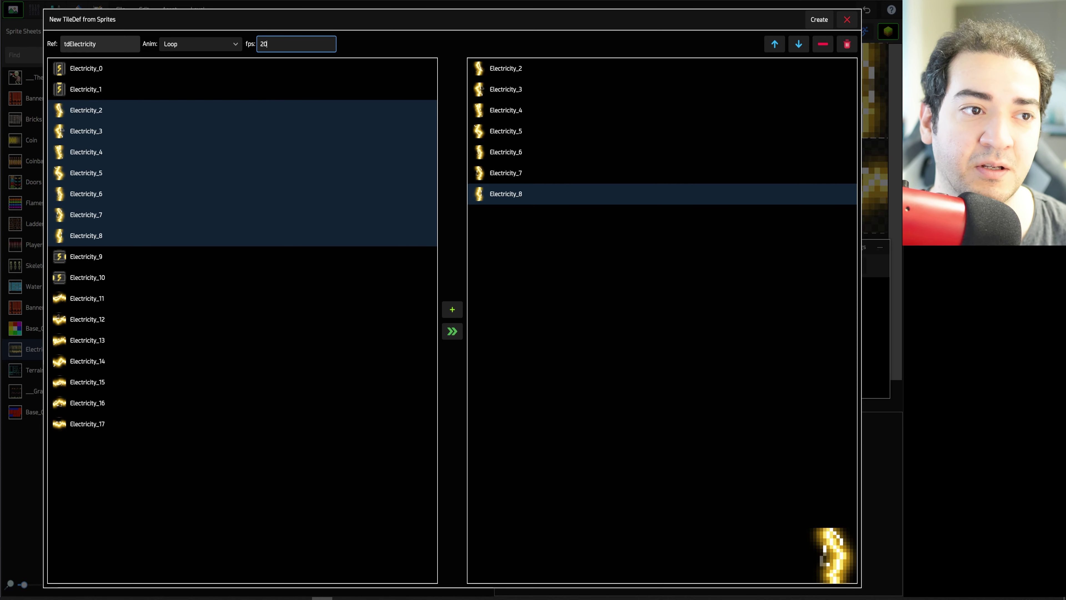
click(84, 43)
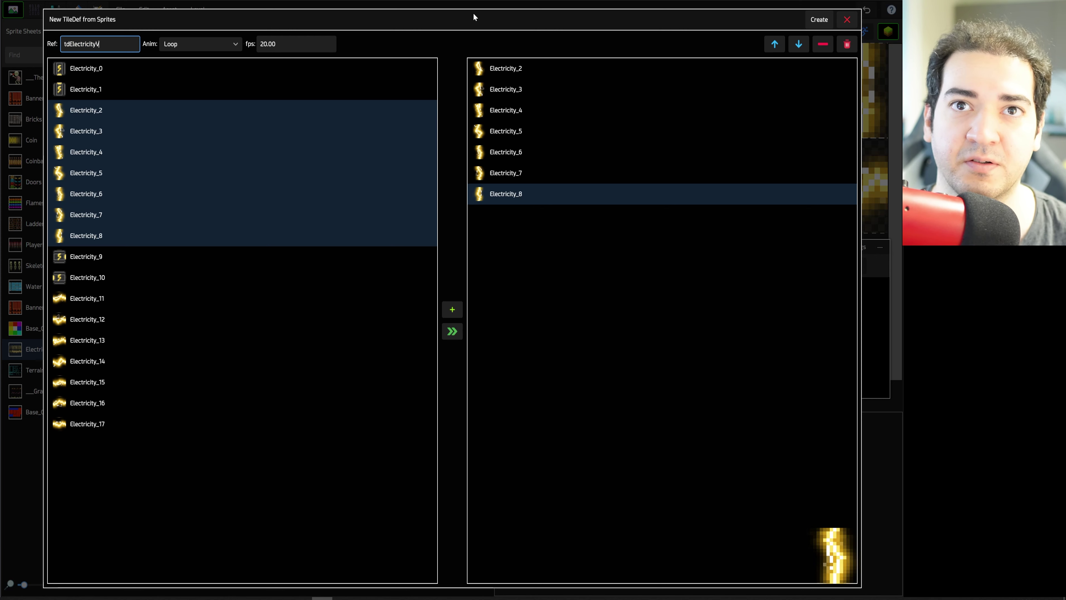
click(818, 19)
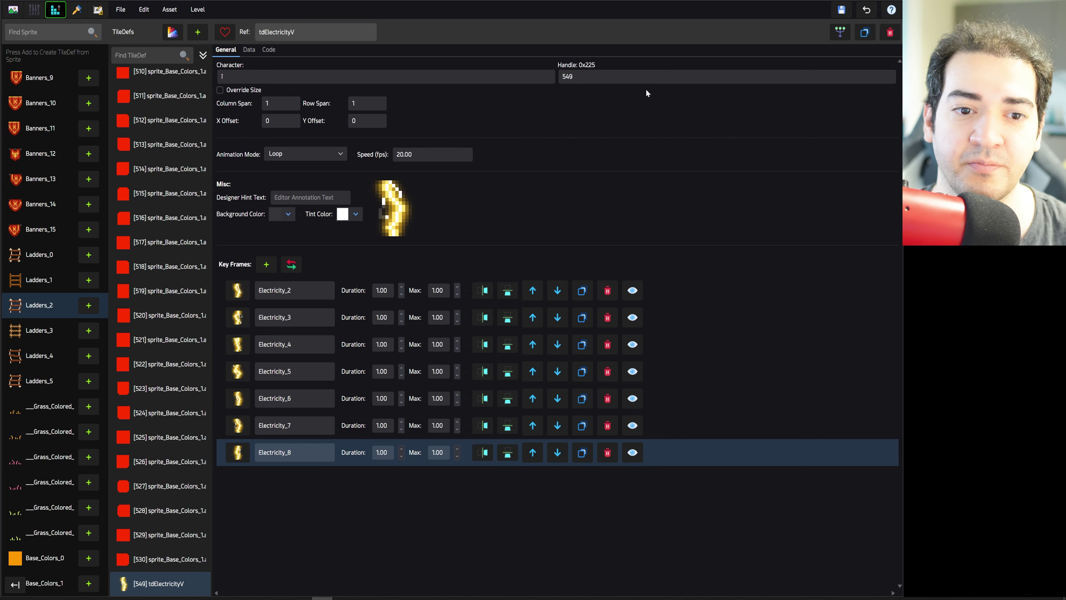
- Start another tile definition from the Electricity sheet with the sprites Electricity_11 to Electricity_17 as its frames
click(13, 10)
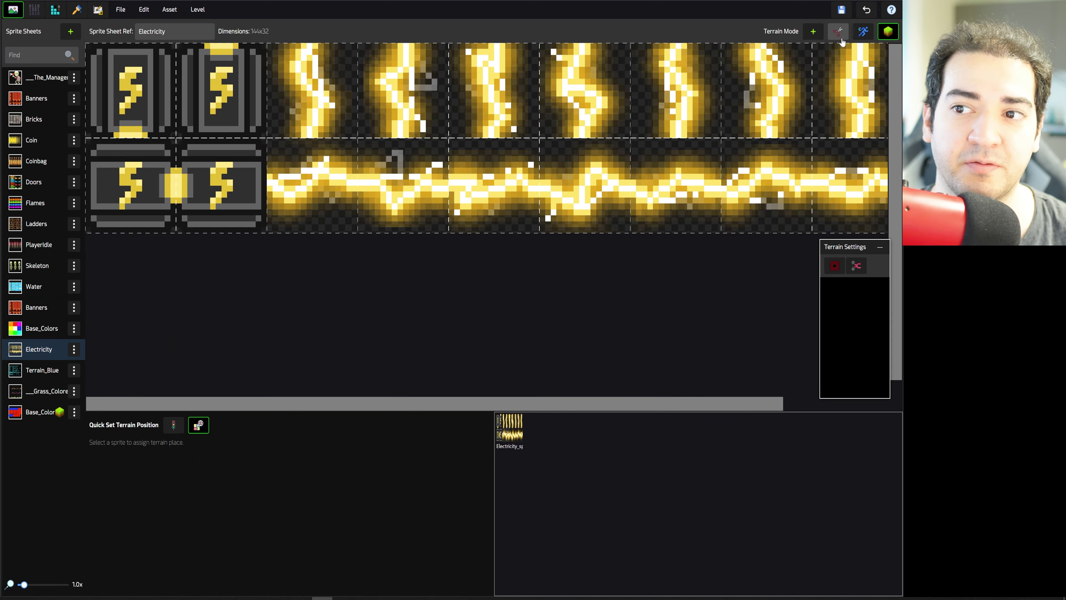
click(863, 31)
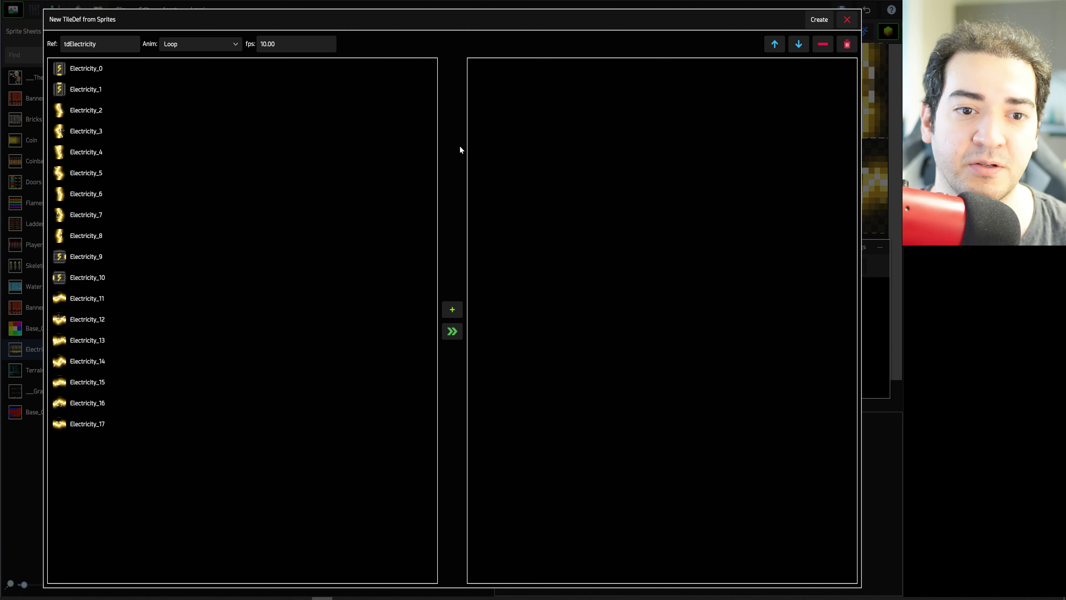
click(141, 295)
shift+click(146, 427)
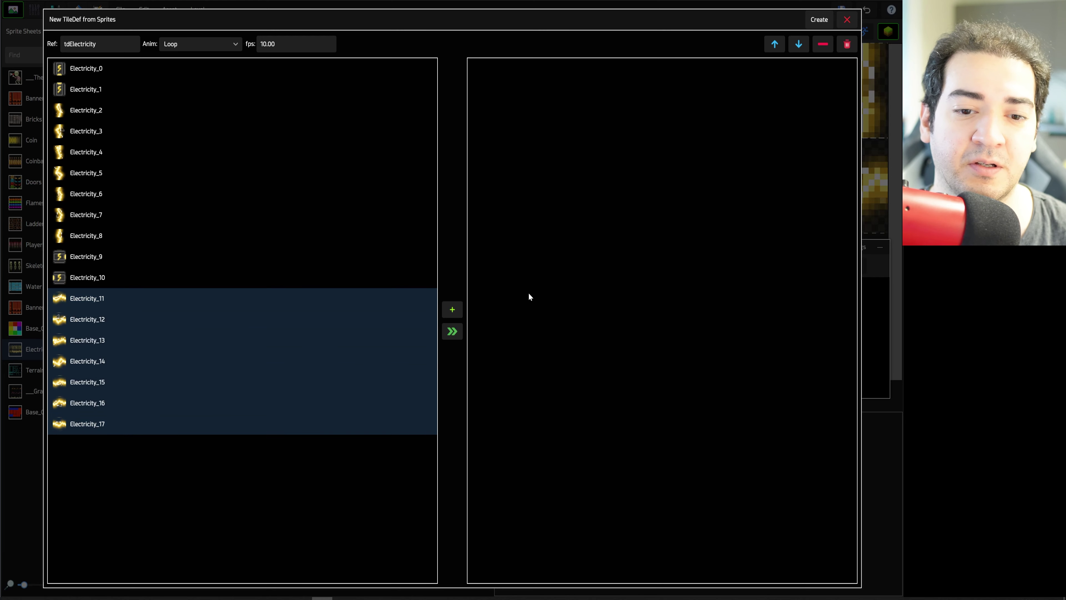
click(361, 321)
click(214, 302)
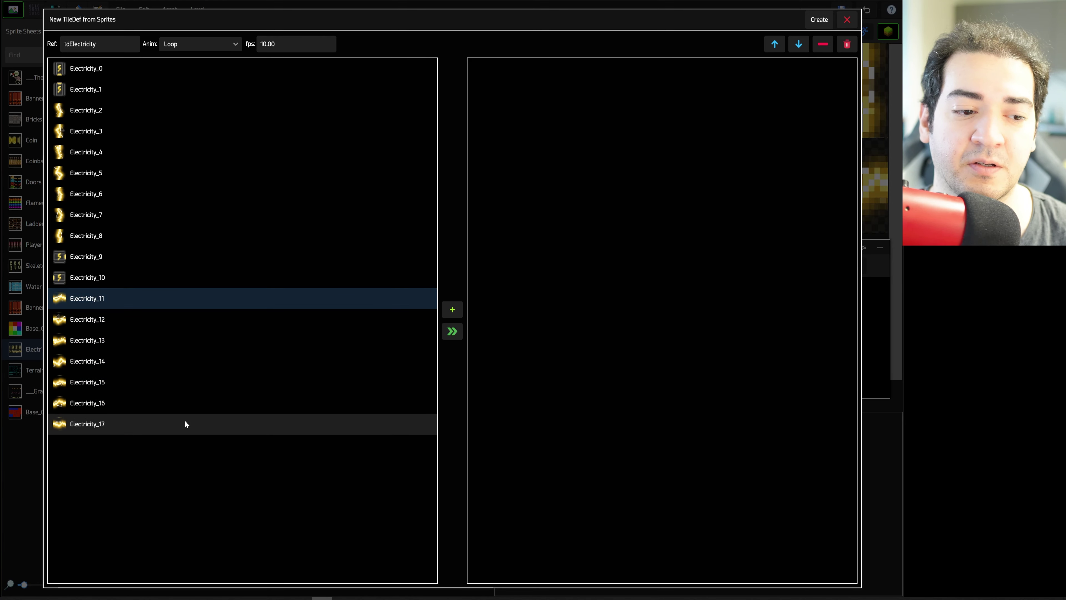
shift+click(185, 422)
click(452, 310)
- Name the new looping tile definition tdElectricityH, set its speed to 20 fps and create it
click(116, 44)
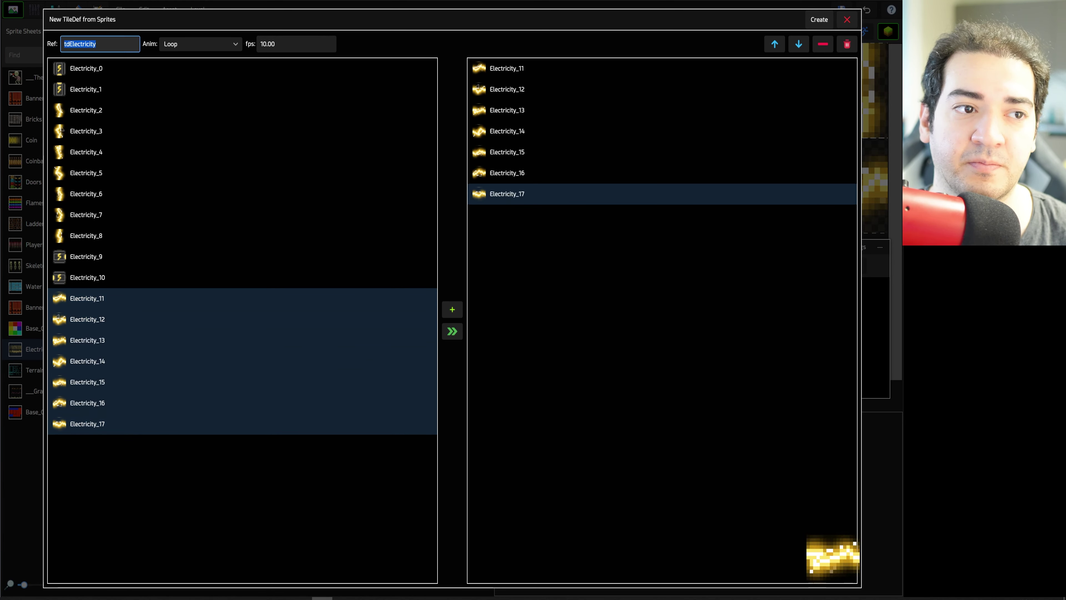
key(End)
text(H)
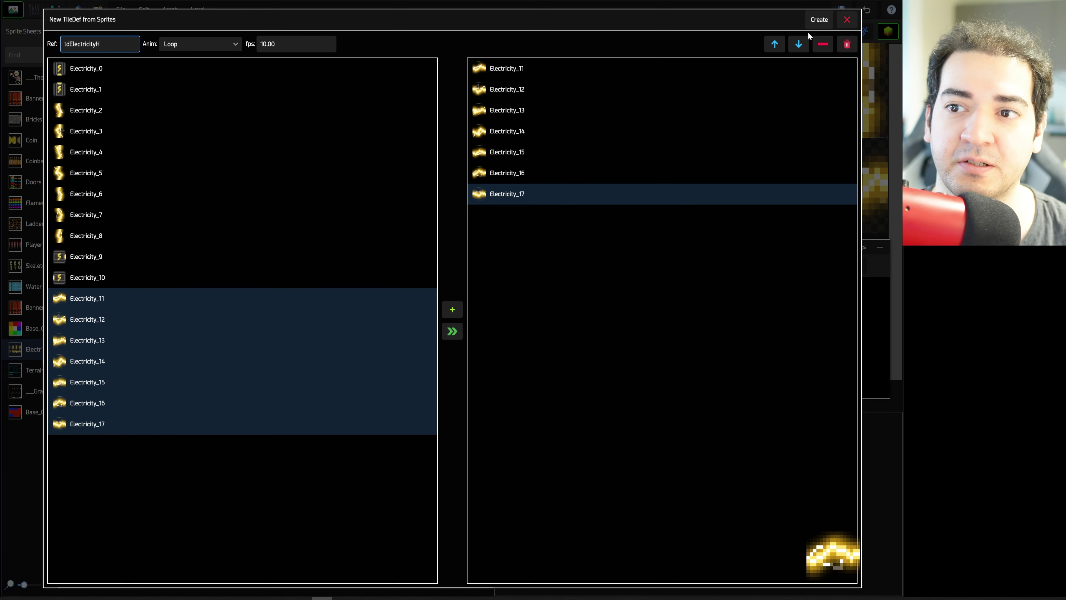
key(Tab)
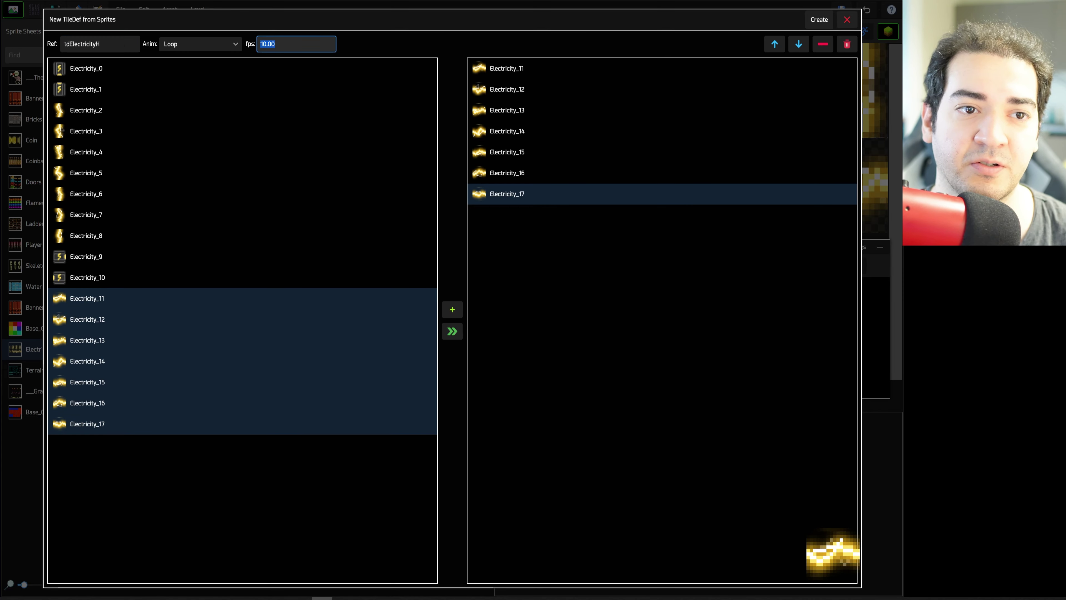
text(20)
key(Return)
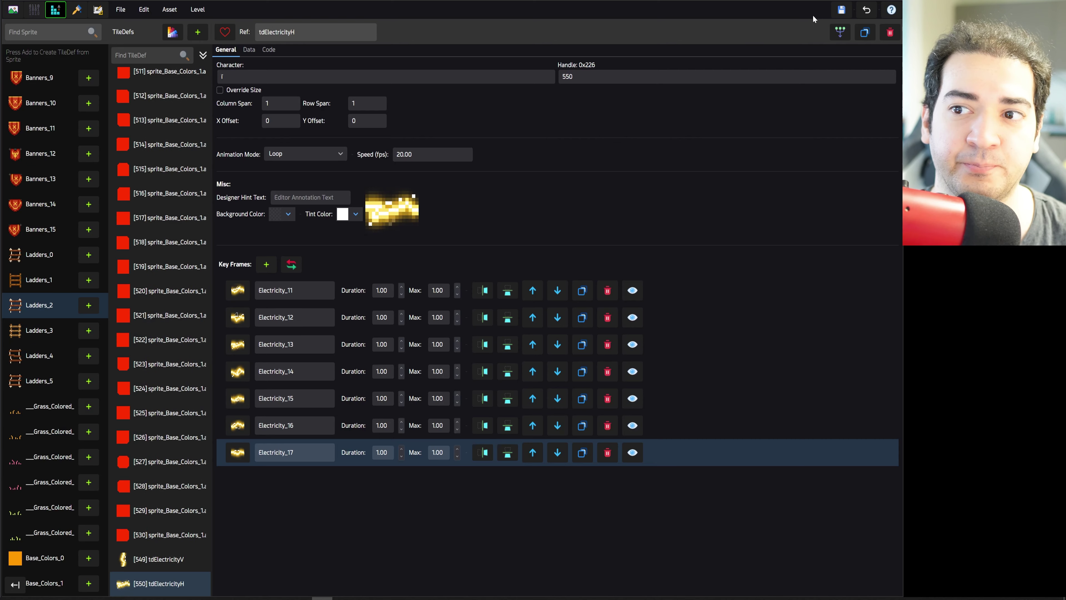
click(816, 19)
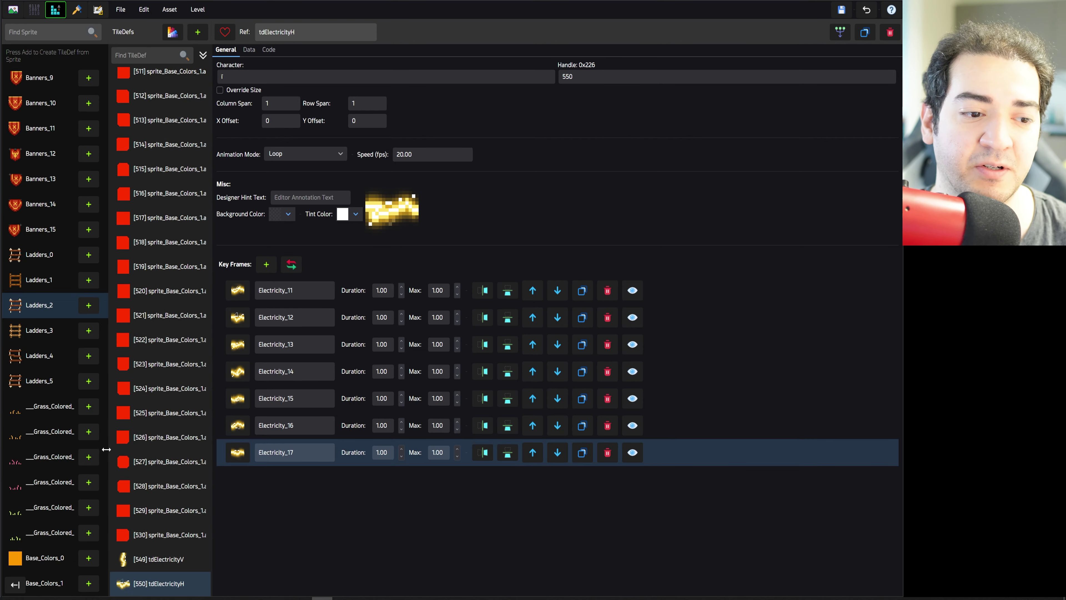
- Create separate single-frame tile definitions from the sprites Electricity_9, Electricity_10, Electricity_0 and Electricity_1
scroll(105, 425, down, 10)
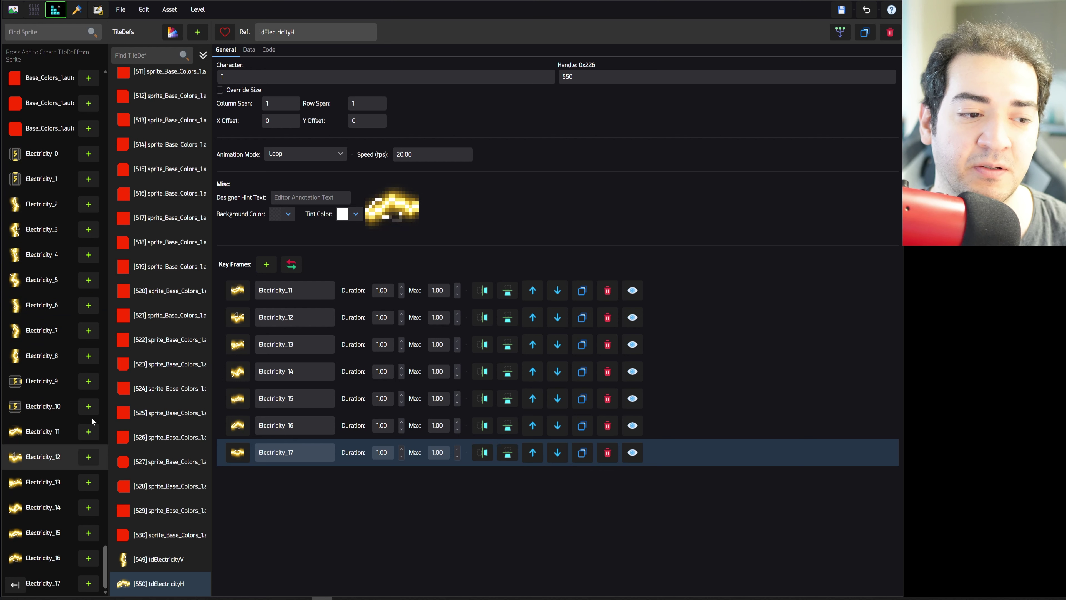
right_click(42, 391)
click(82, 403)
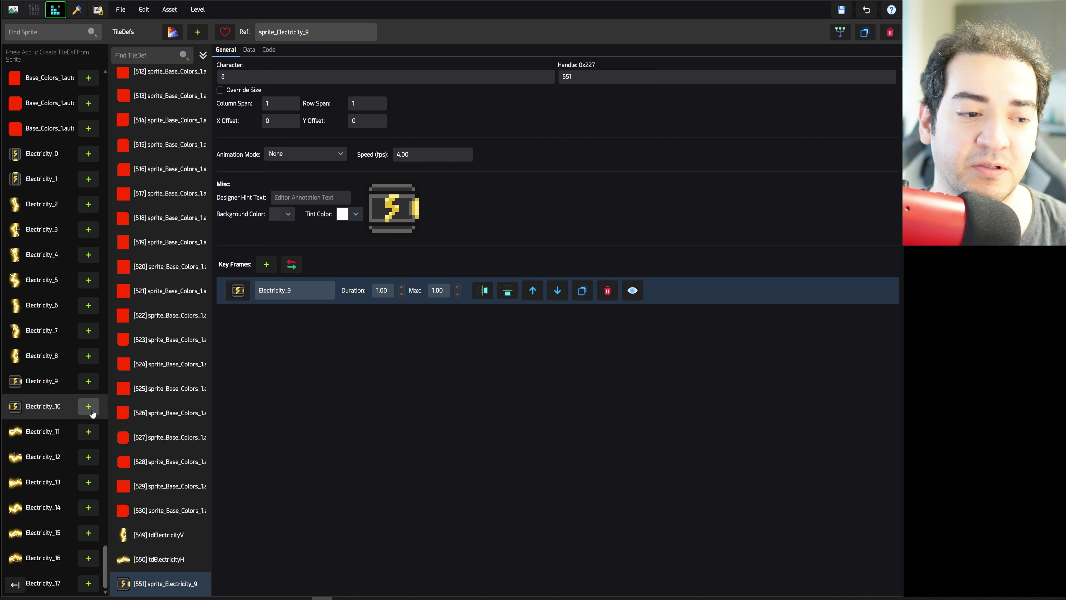
right_click(90, 415)
click(92, 426)
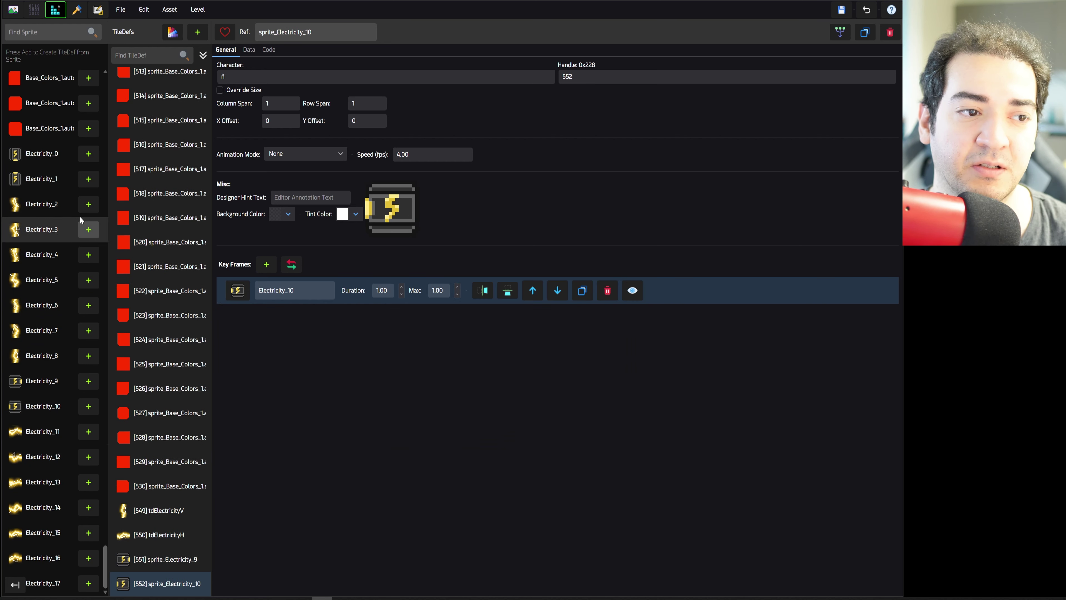
right_click(86, 159)
click(85, 178)
right_click(85, 182)
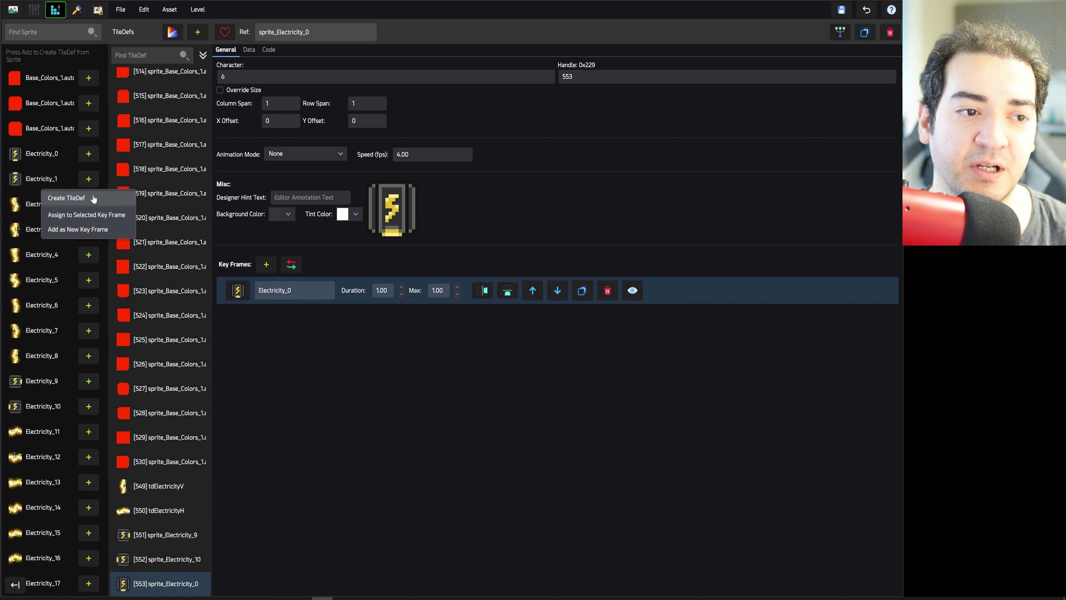
click(86, 198)
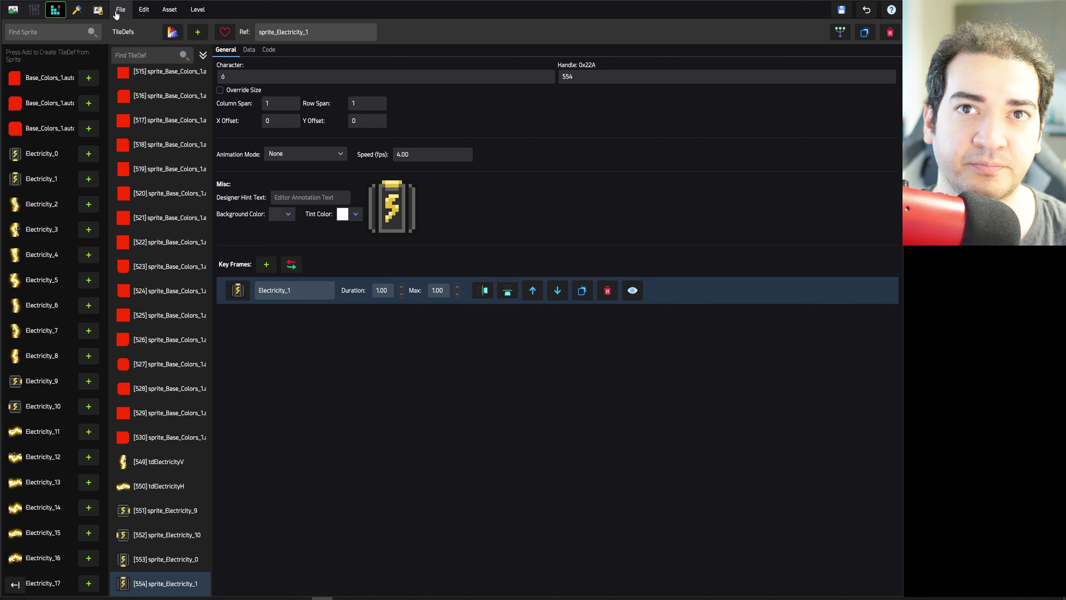
- Create a new rule brush named brElectricity and set its type to Terrain 4x4
click(77, 12)
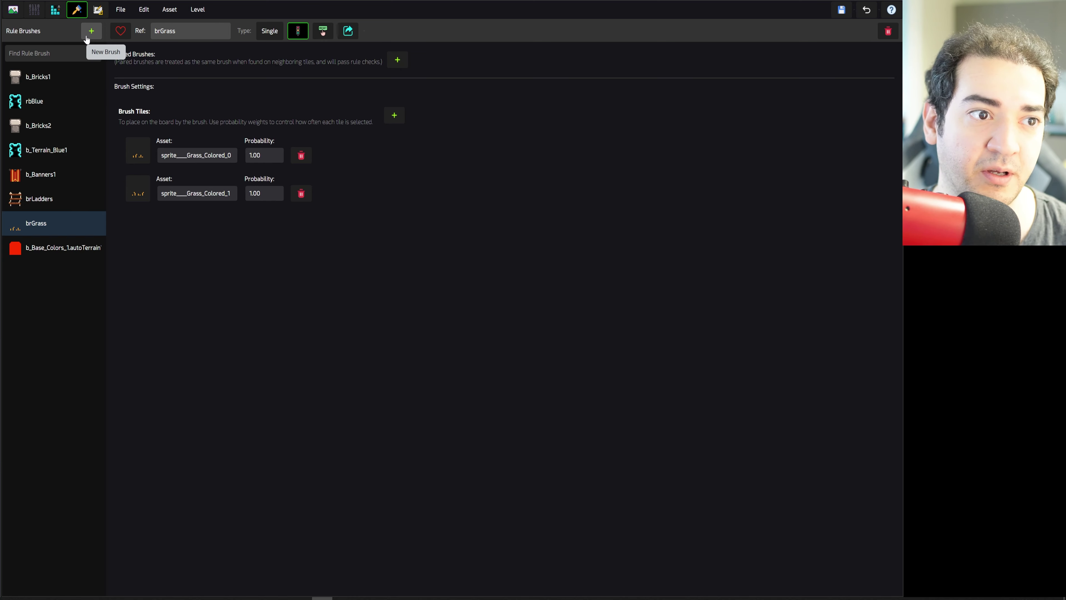
click(86, 39)
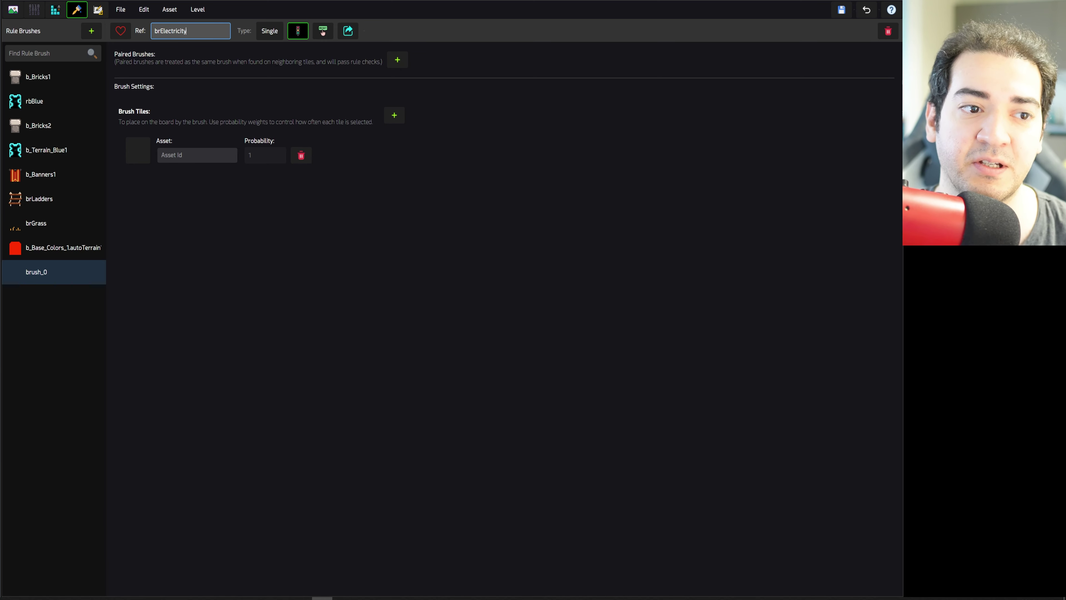
click(269, 31)
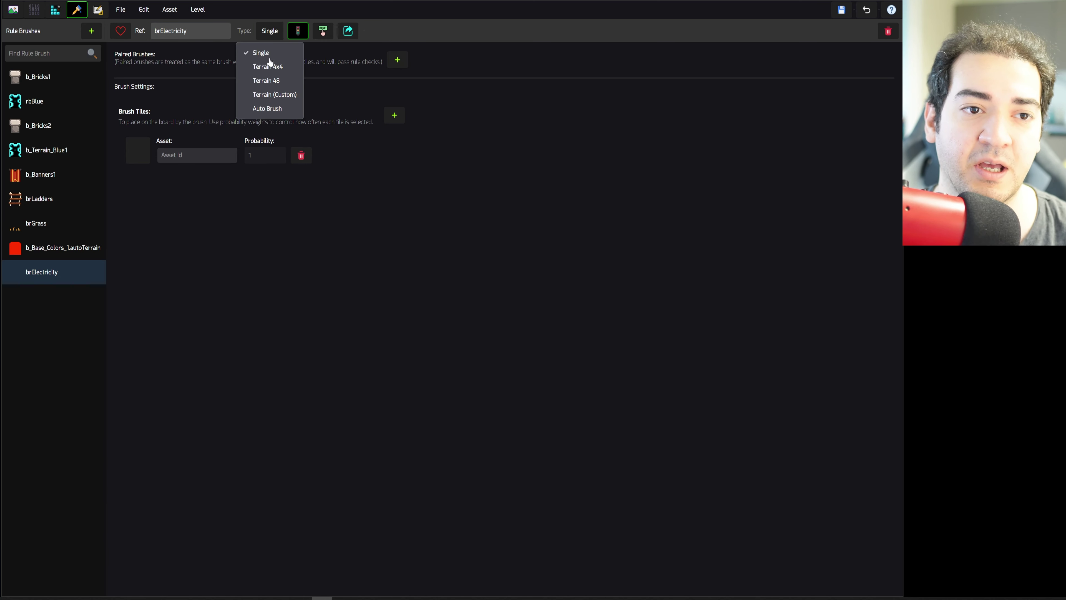
click(272, 68)
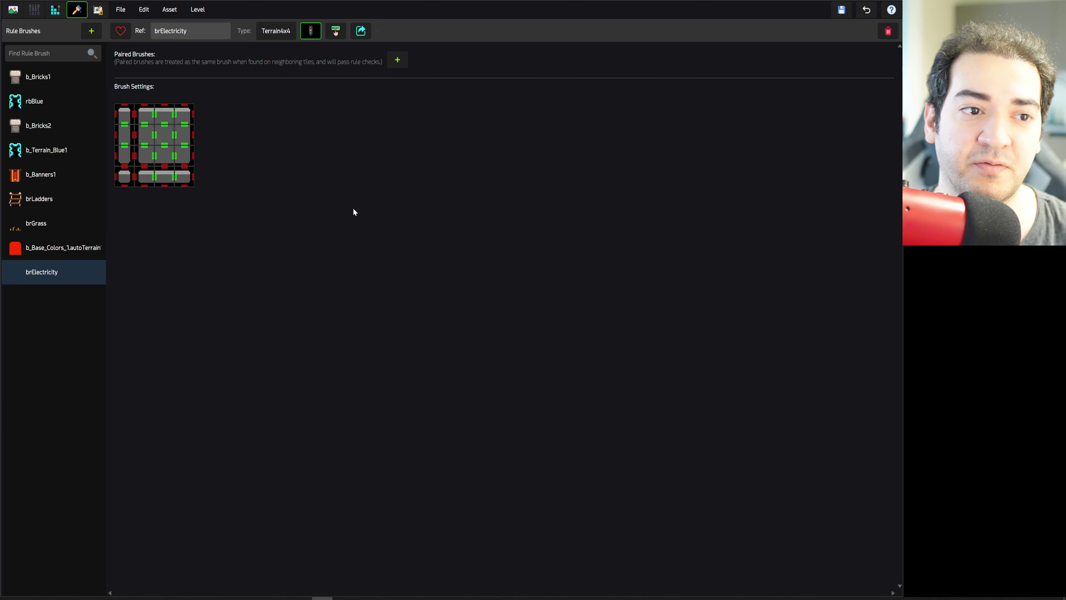
- Assign sprite_Electricity_0 to the upper end and sprite_Electricity_1 to the lower end of brElectricity's single-width vertical column
click(125, 122)
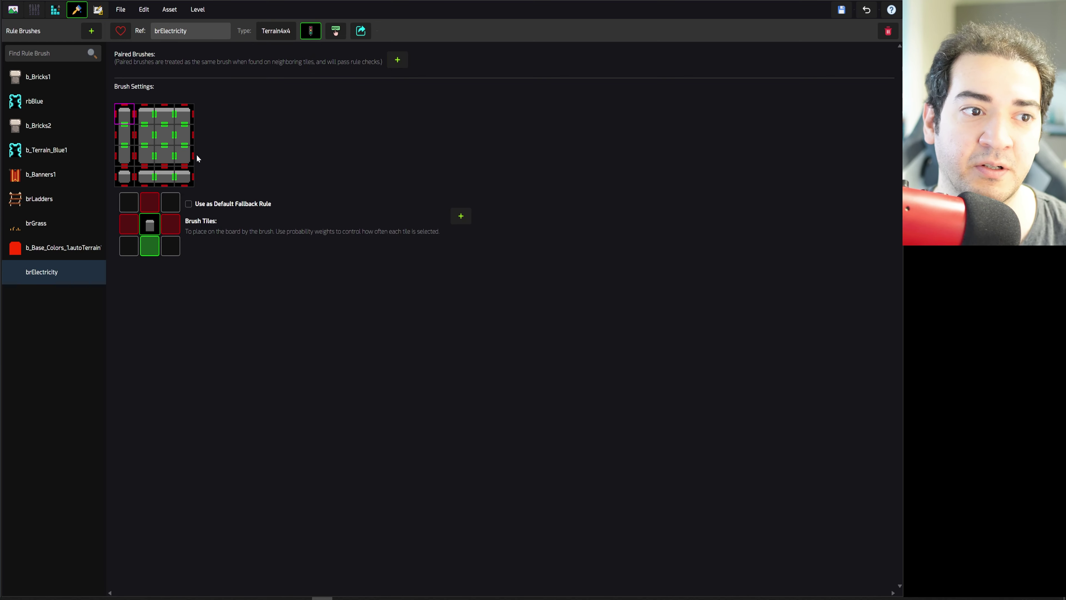
click(460, 219)
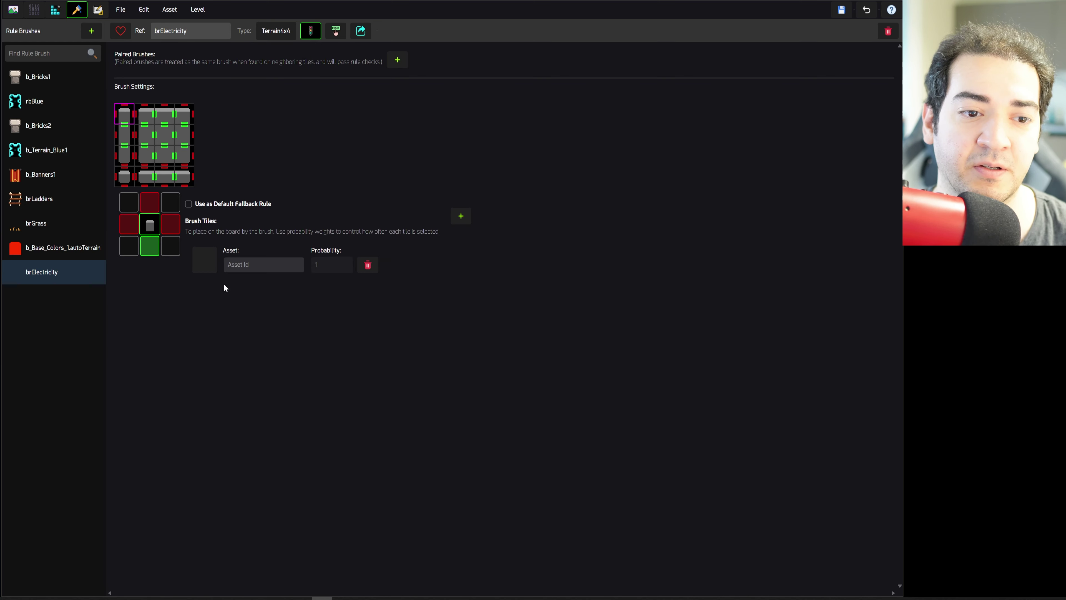
click(206, 268)
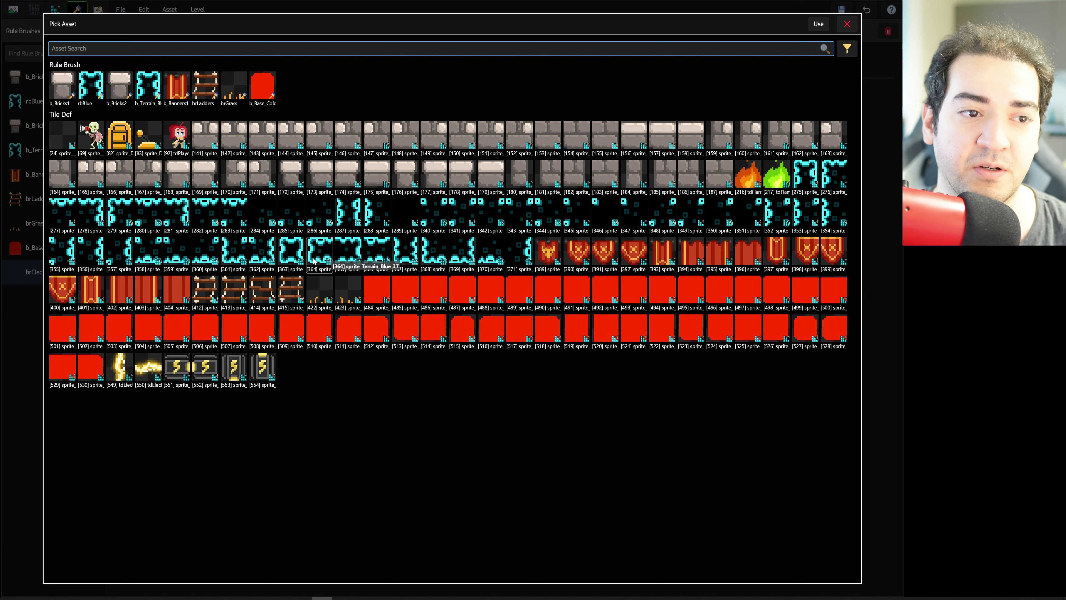
double_click(235, 366)
click(124, 163)
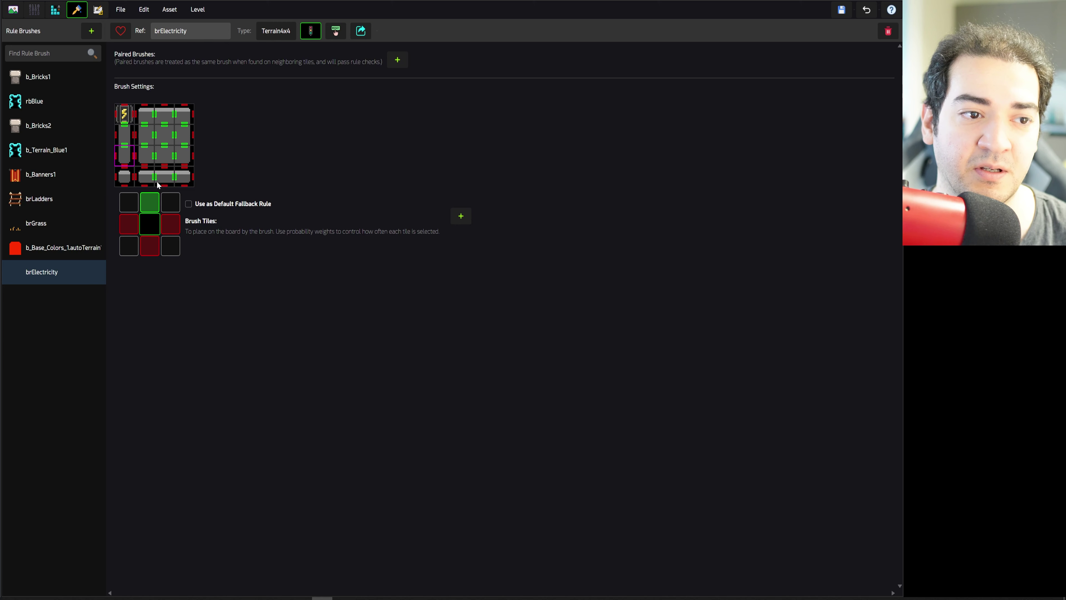
click(460, 215)
click(204, 262)
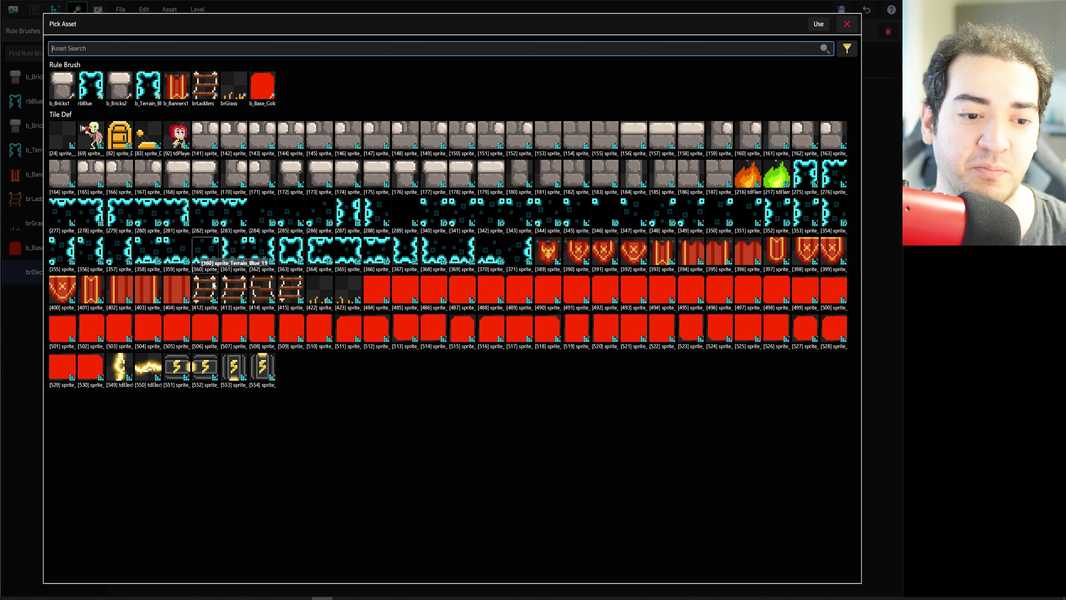
double_click(263, 368)
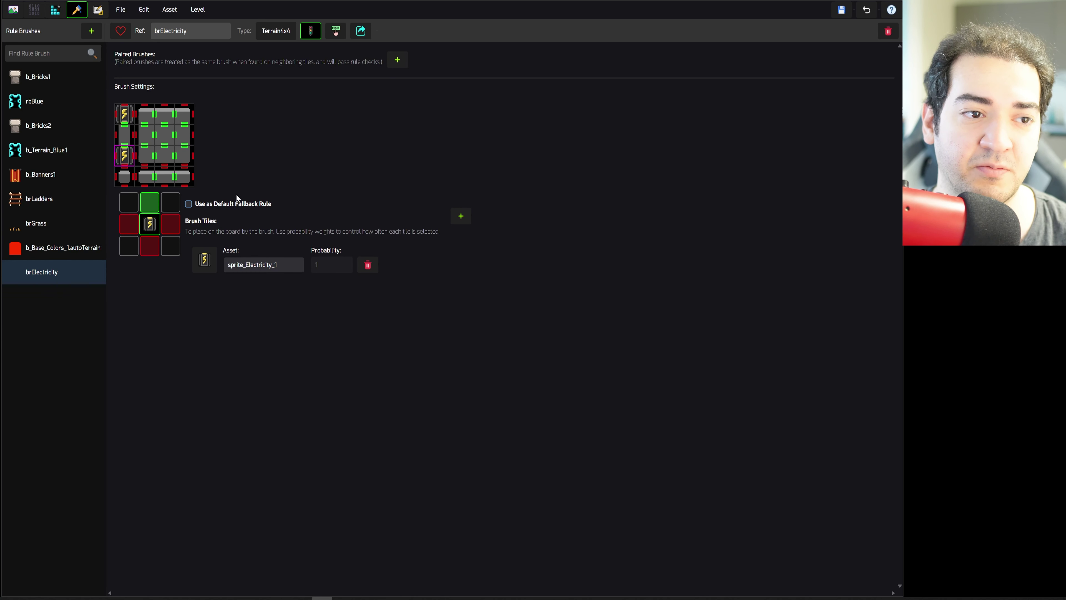
- Assign sprite_Electricity_9 to the left end of brElectricity's single-height horizontal row
click(145, 178)
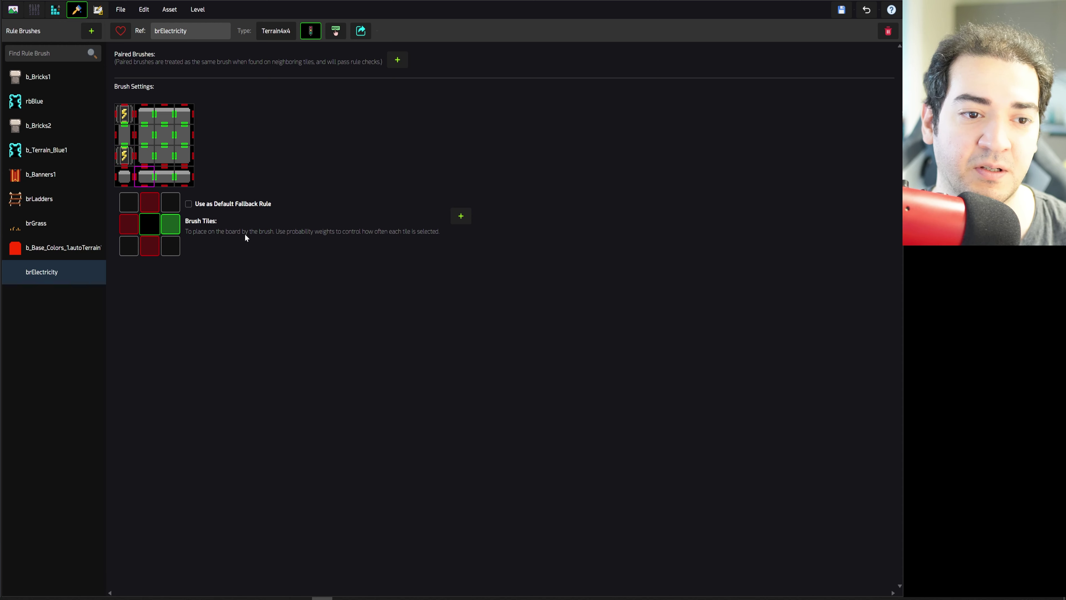
click(462, 215)
click(222, 263)
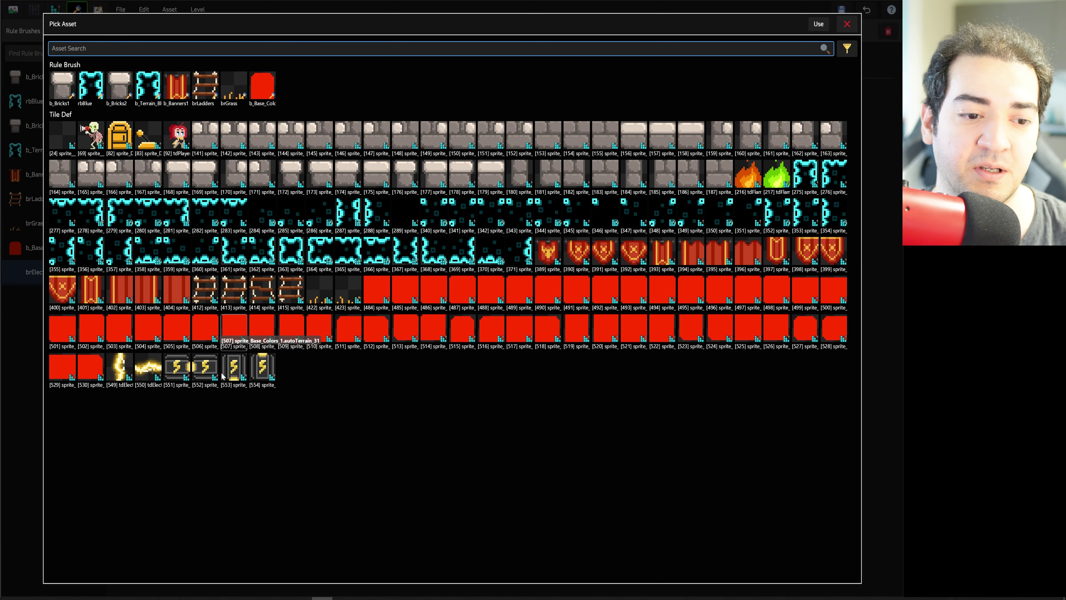
double_click(188, 374)
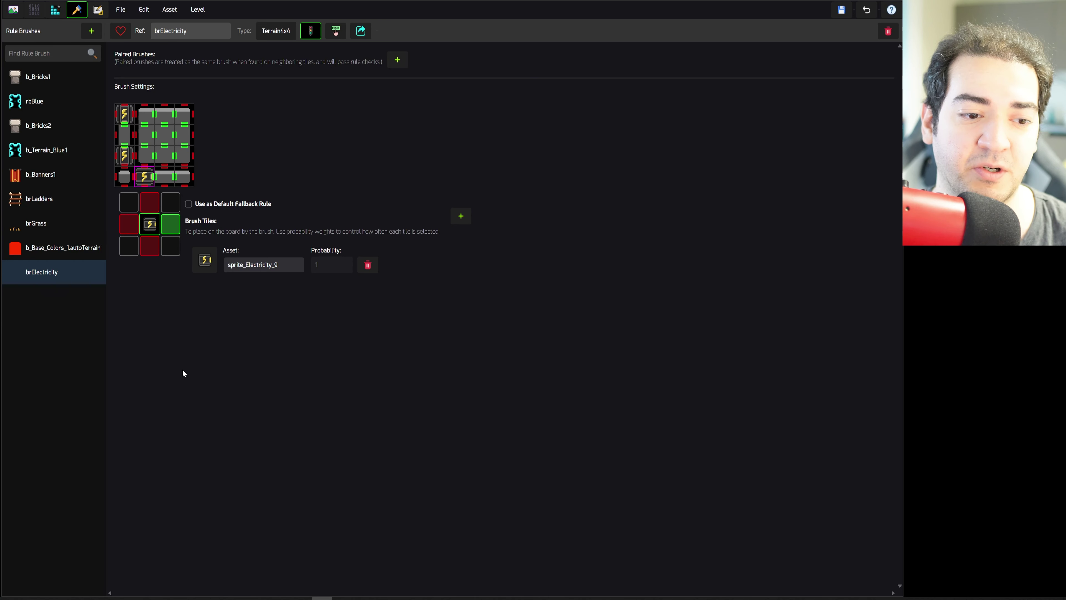
- Assign sprite_Electricity_10 to the right end of brElectricity's single-height horizontal row
click(188, 182)
click(460, 216)
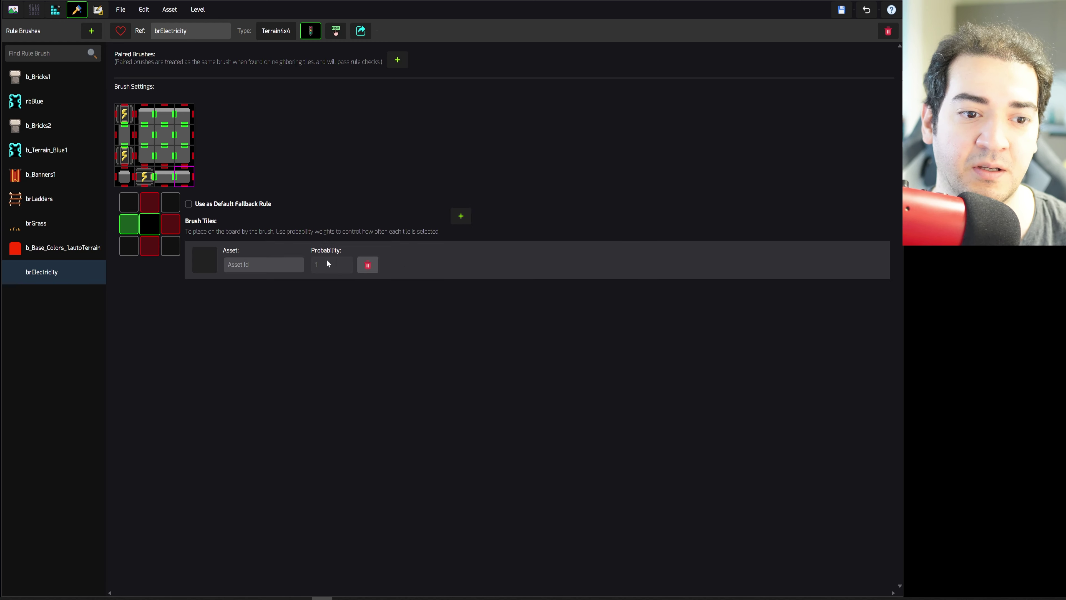
click(222, 263)
double_click(214, 386)
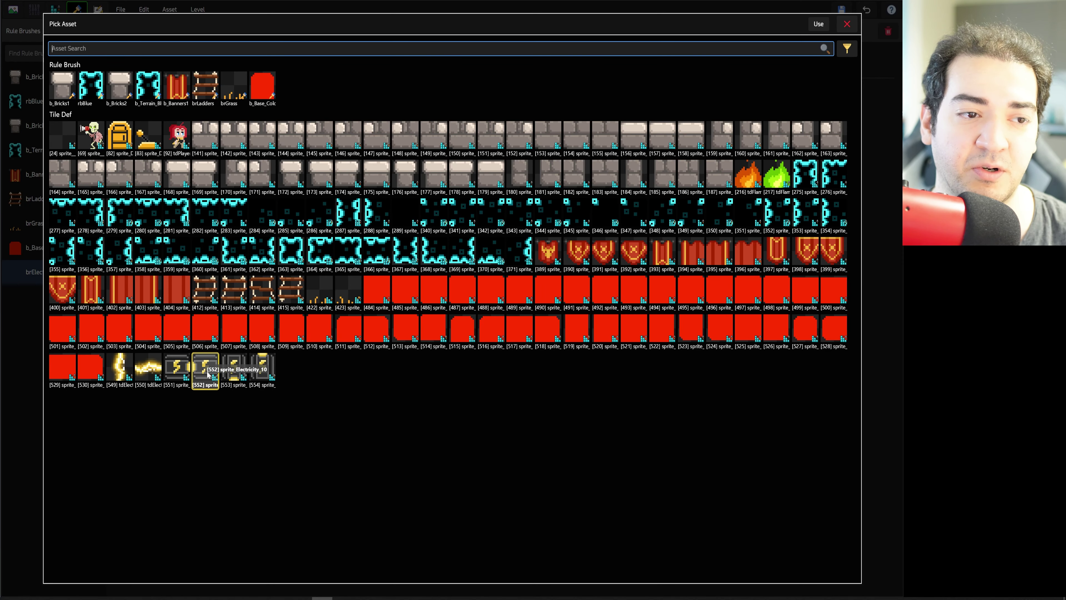
- Assign the animated tile tdElectricityV to the middle of brElectricity's single-width vertical column
click(132, 141)
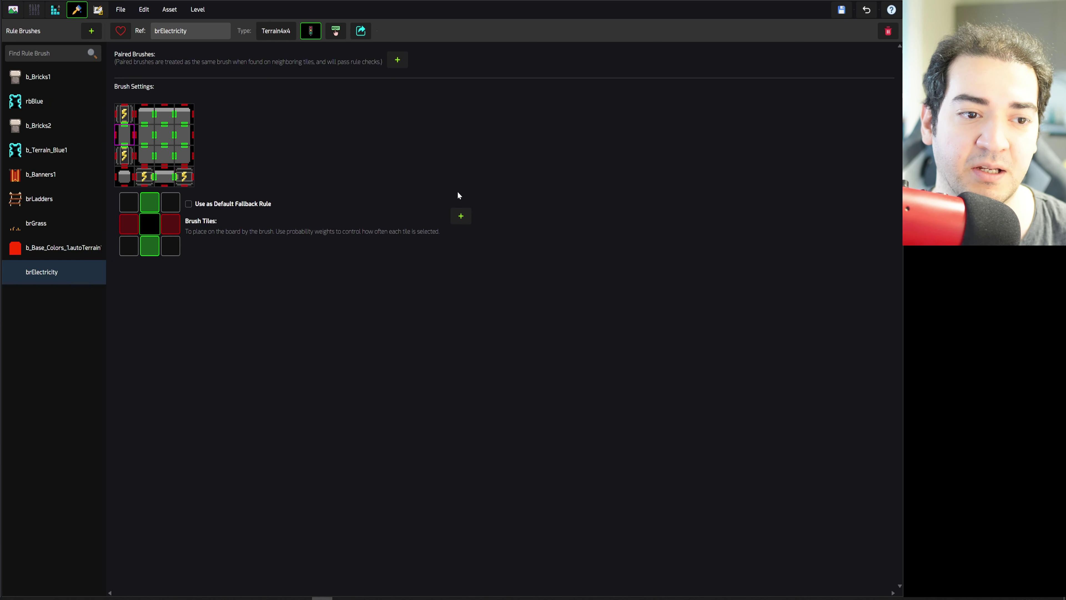
click(461, 216)
click(205, 260)
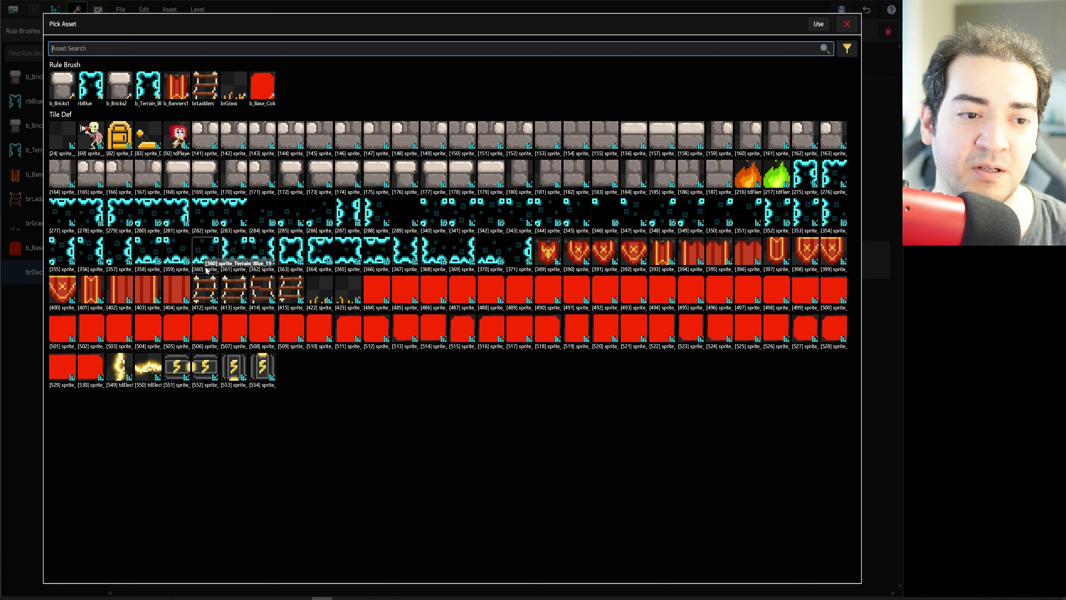
double_click(120, 368)
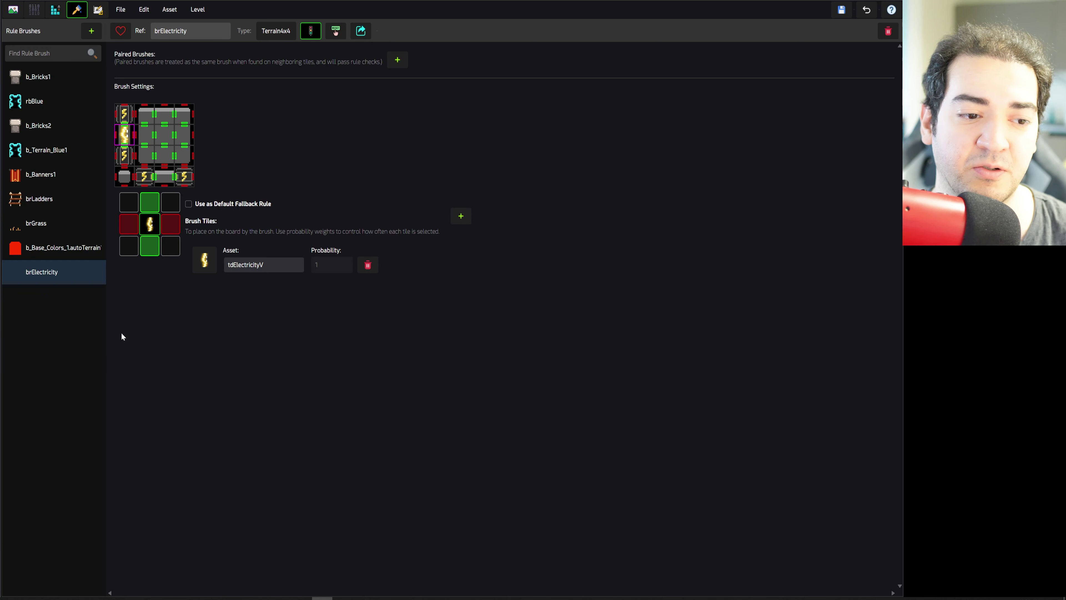
- Assign the animated tile tdElectricityH to the middle of brElectricity's single-height horizontal row
click(158, 175)
click(458, 217)
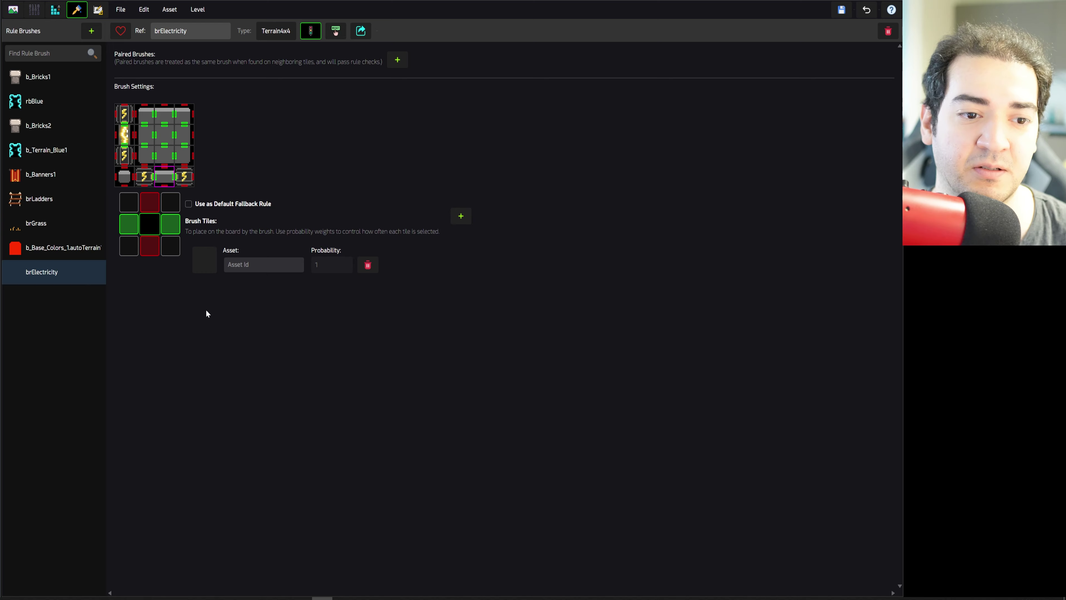
click(205, 261)
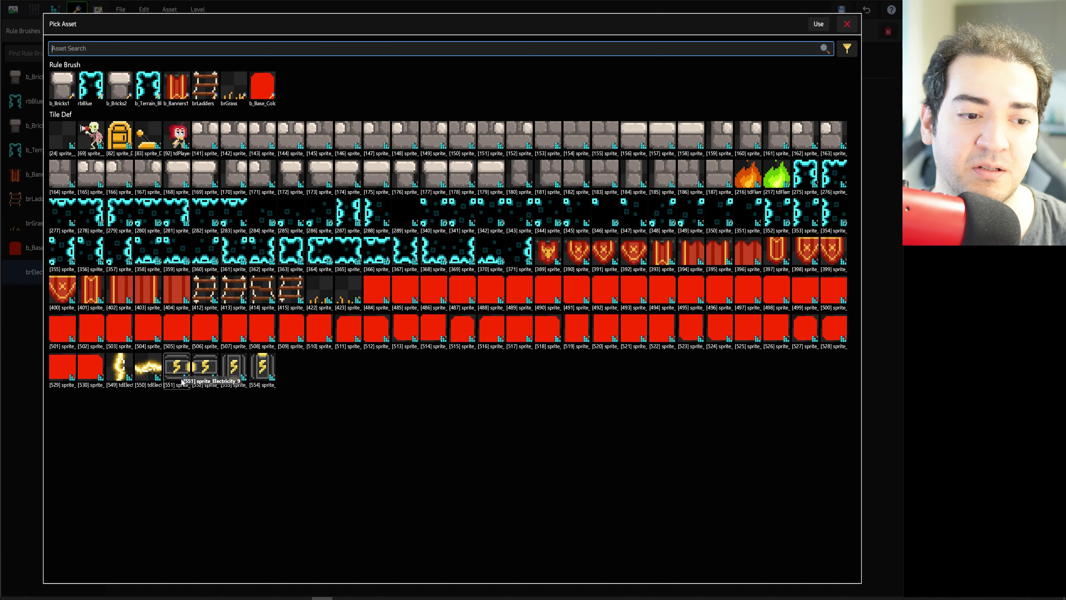
double_click(141, 371)
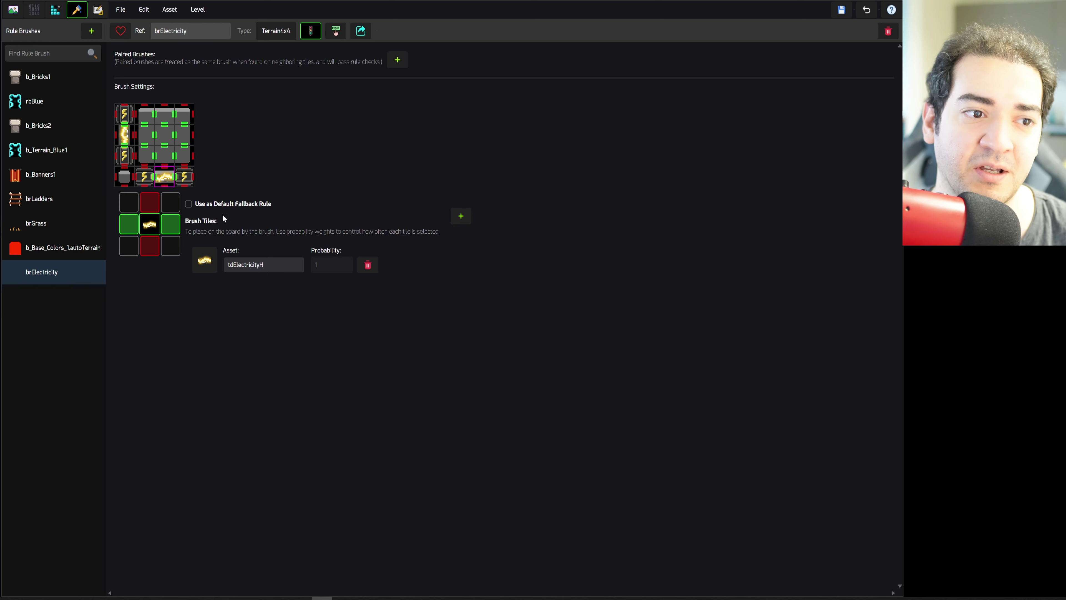
- Make the vertical column's middle rule the default fallback and mark brElectricity as a favorite
click(121, 114)
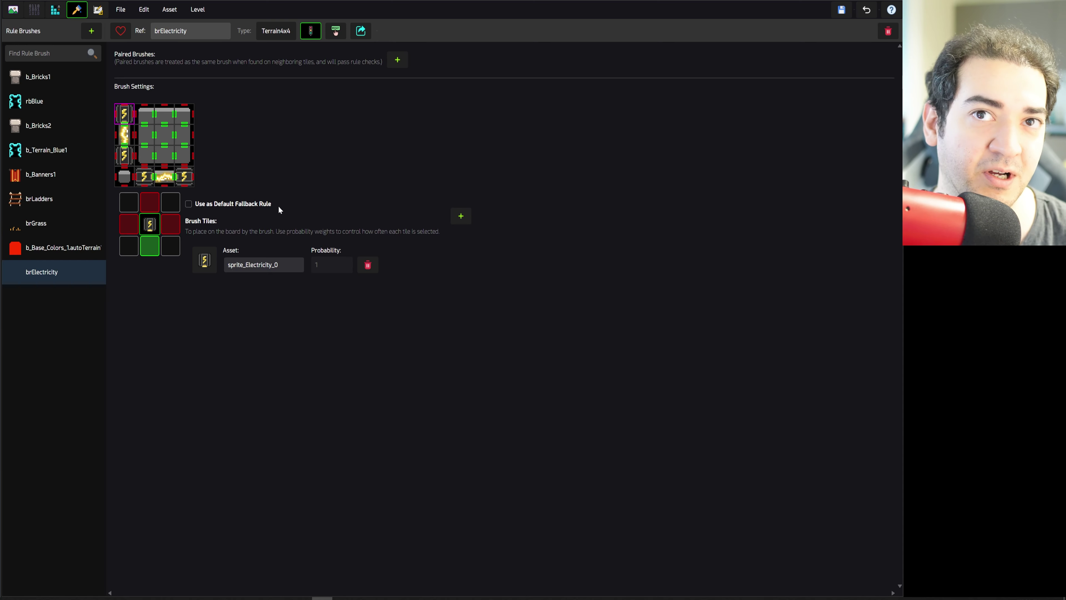
click(129, 138)
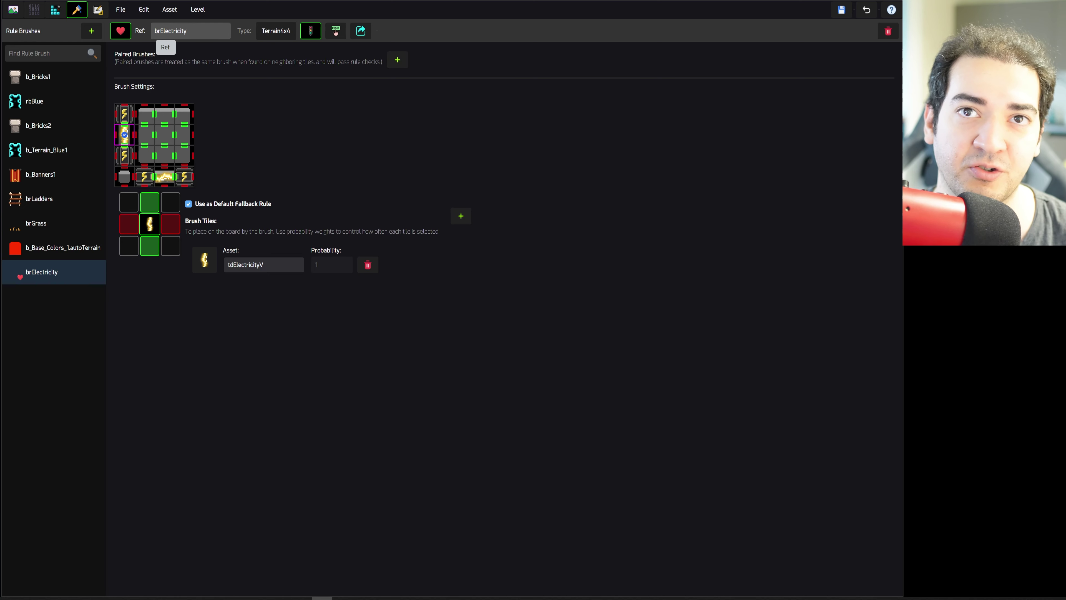
- Paint two vertical brElectricity beams about six tiles tall on Level 1, rising from the brick floor on both sides of the lever and zombie
click(98, 9)
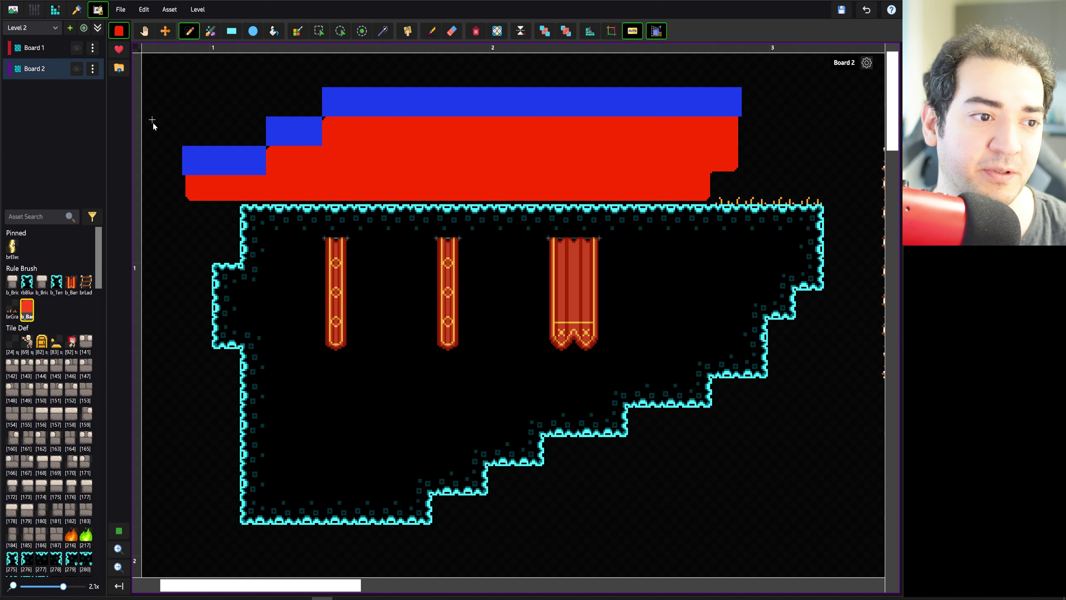
click(13, 251)
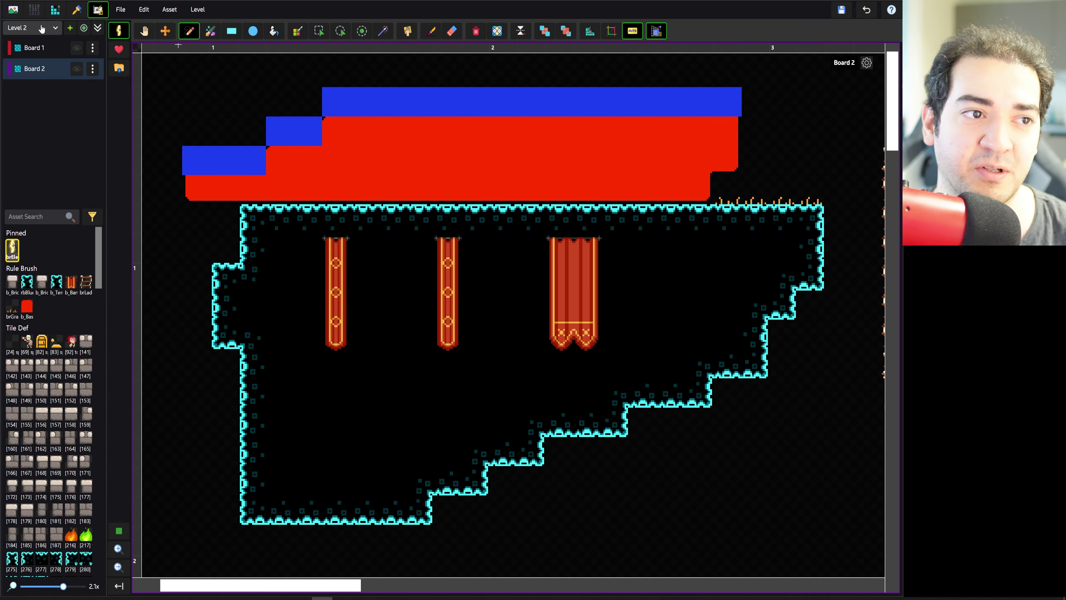
click(33, 27)
click(30, 47)
scroll(261, 292, right, 5)
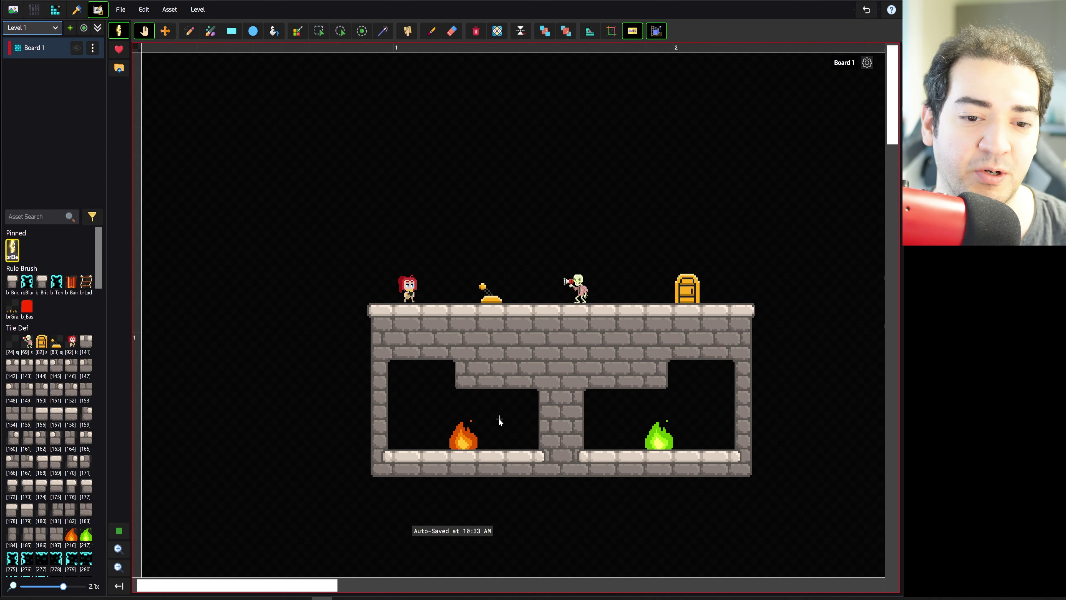
drag(537, 330, 538, 189)
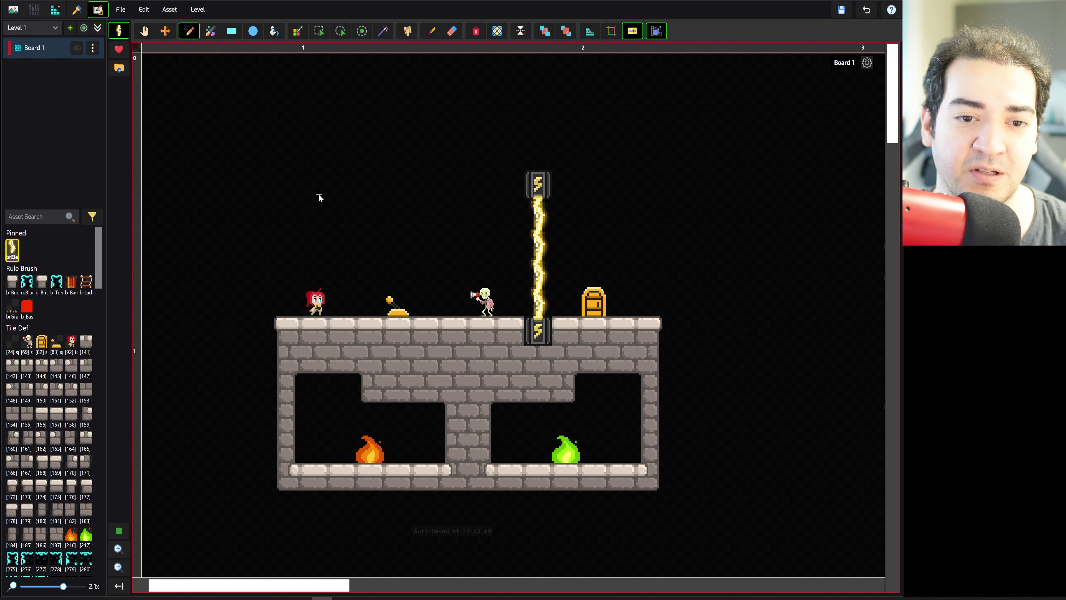
drag(352, 176, 343, 330)
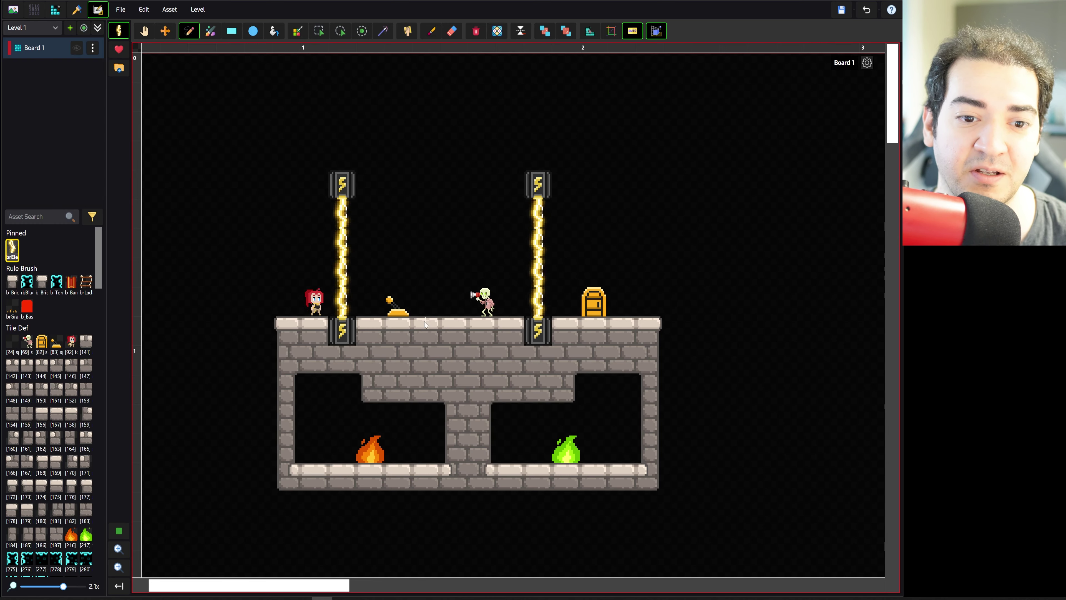
- Paint a horizontal brElectricity beam joining the upper ends of the two vertical beams
scroll(422, 332, left, 2)
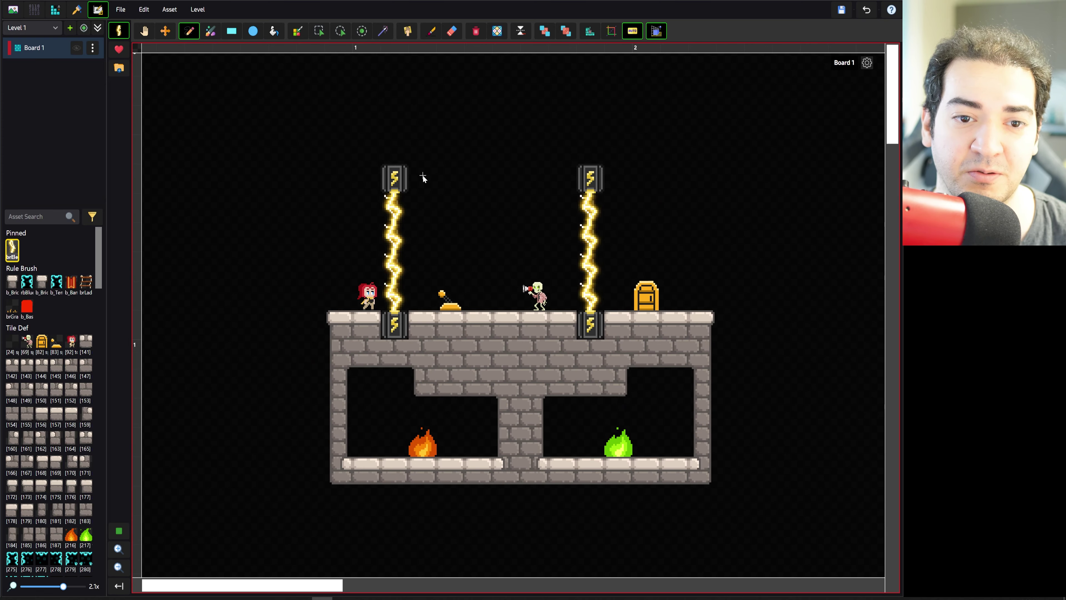
drag(421, 175, 576, 178)
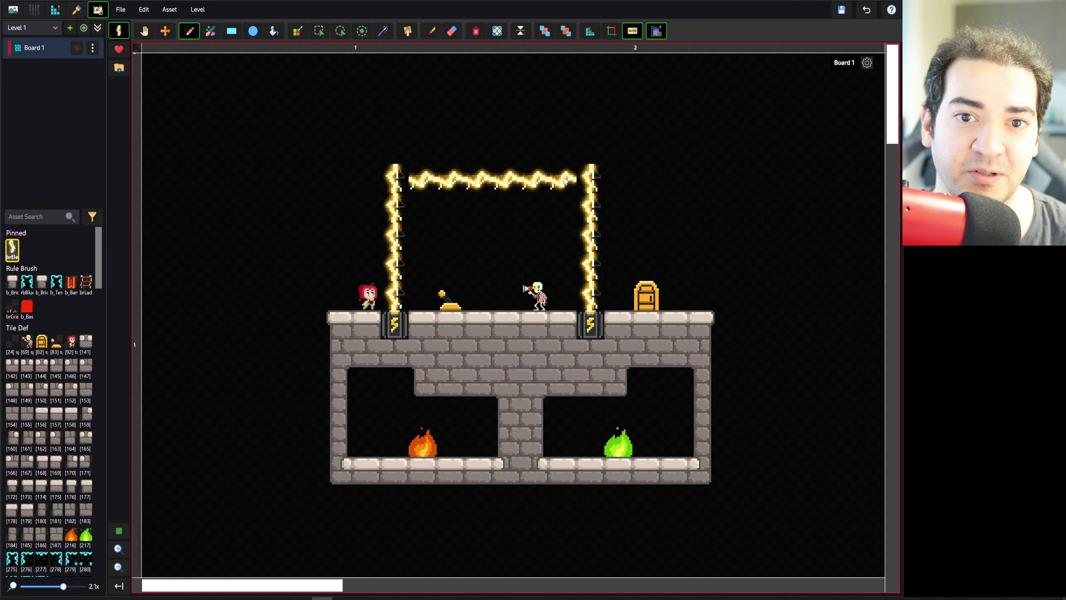
key(ctrl+z)
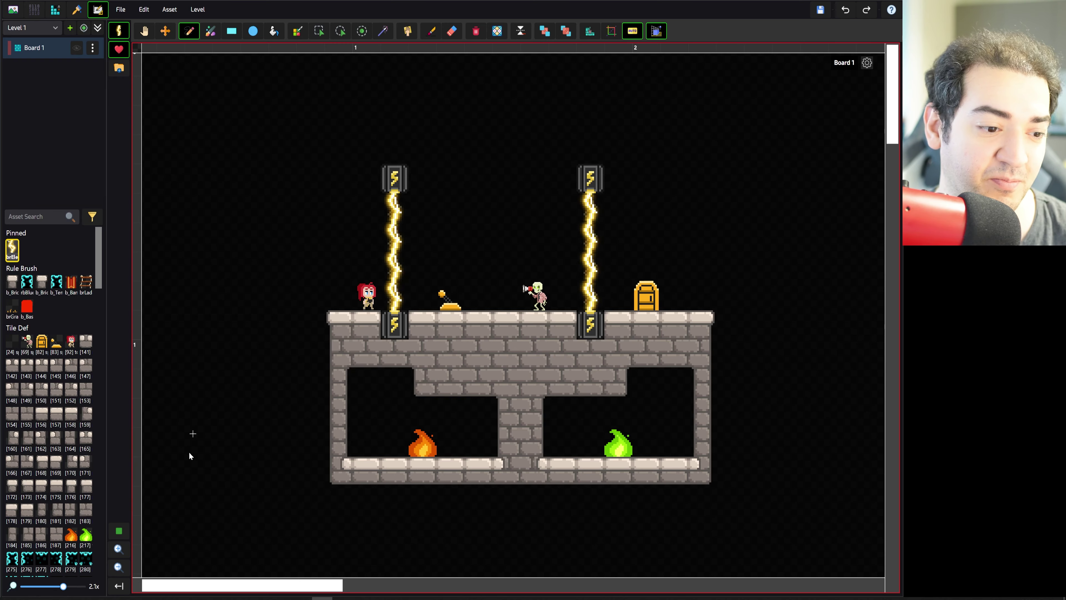
click(449, 180)
drag(449, 180, 587, 180)
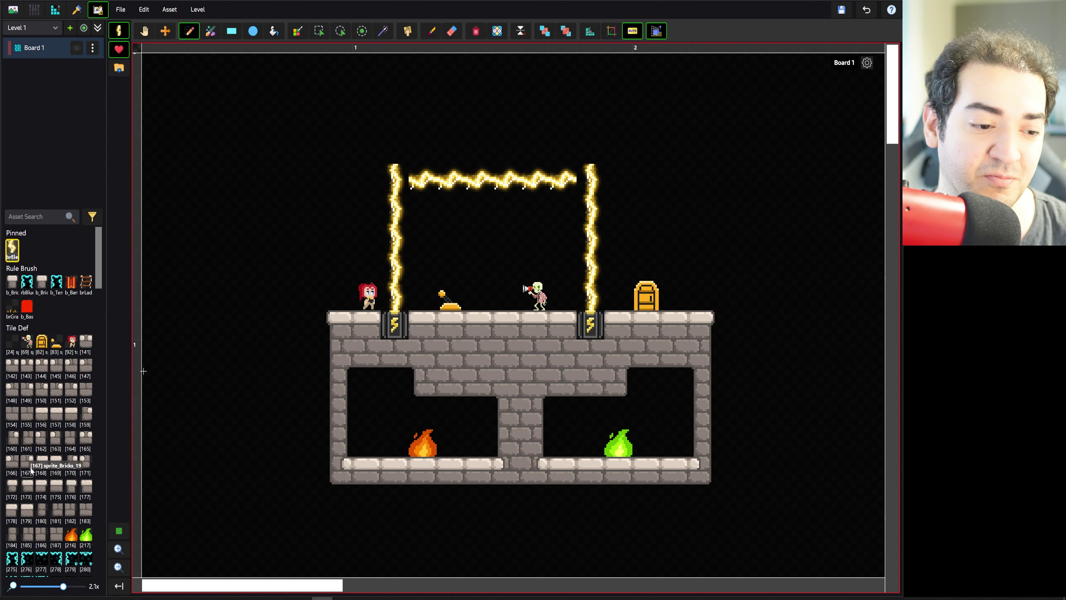
- Place the sprite_Electricity_0 tile at the upper end of both vertical beams
scroll(101, 282, down, 1)
drag(100, 279, 99, 366)
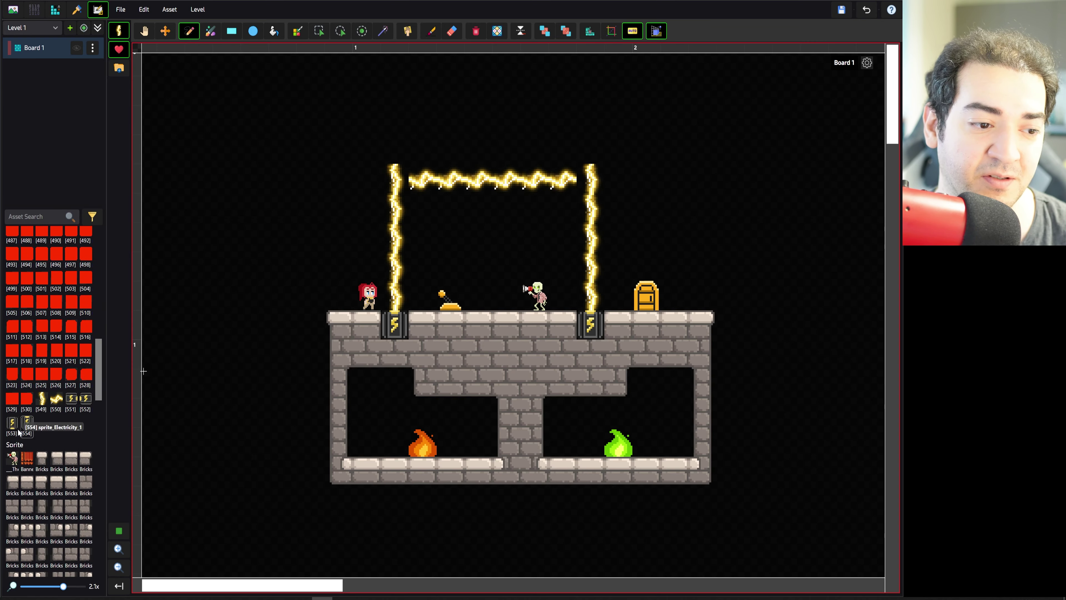
click(11, 422)
click(394, 177)
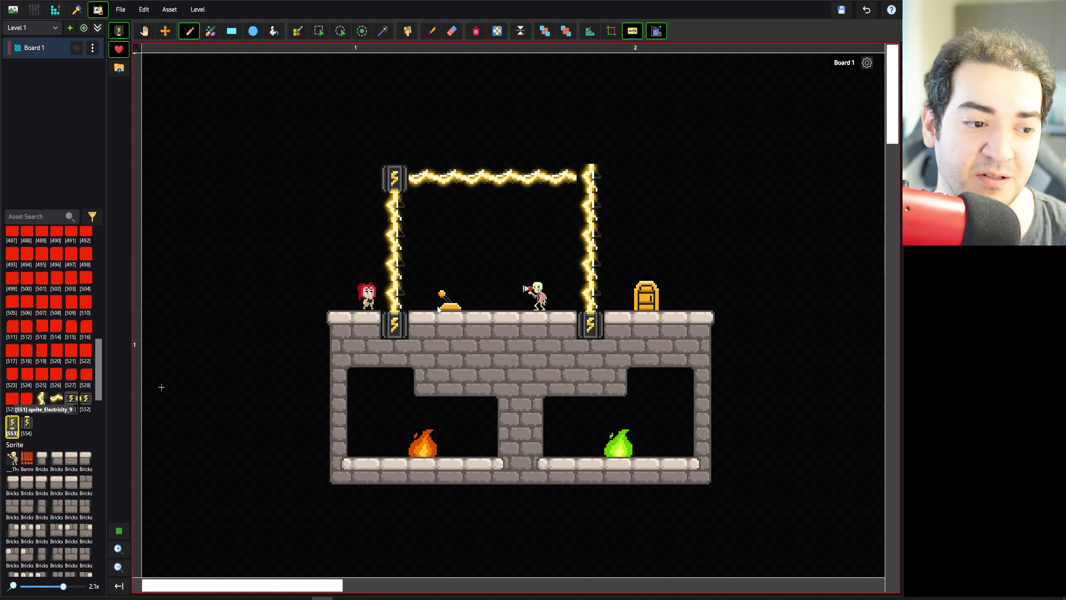
click(596, 177)
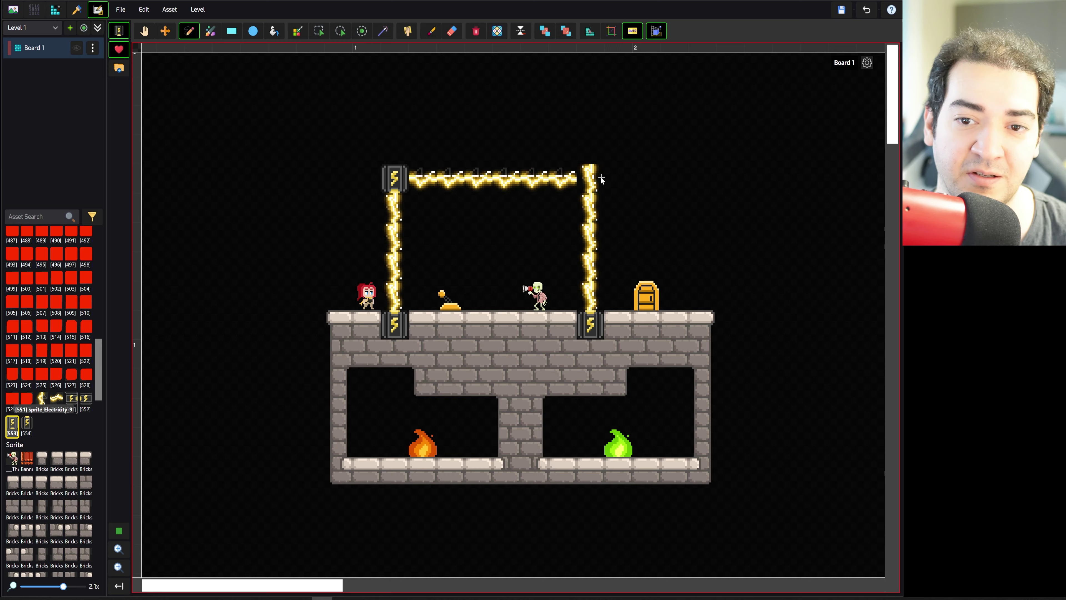
- Cap the horizontal beam with sprite_Electricity_9 at its left end and sprite_Electricity_10 at its right end
click(71, 399)
click(422, 177)
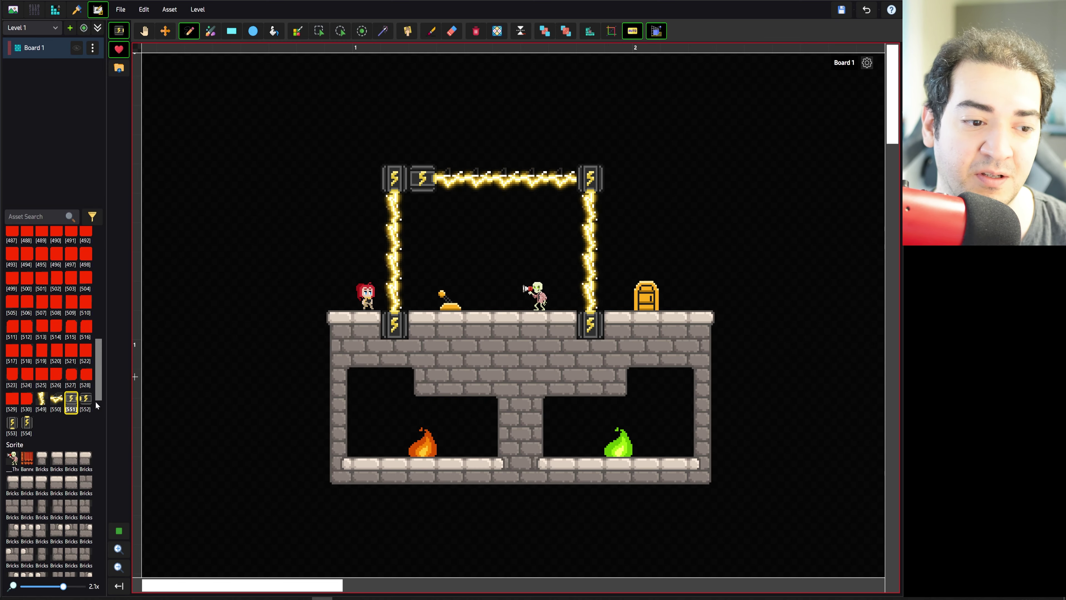
click(85, 398)
click(562, 177)
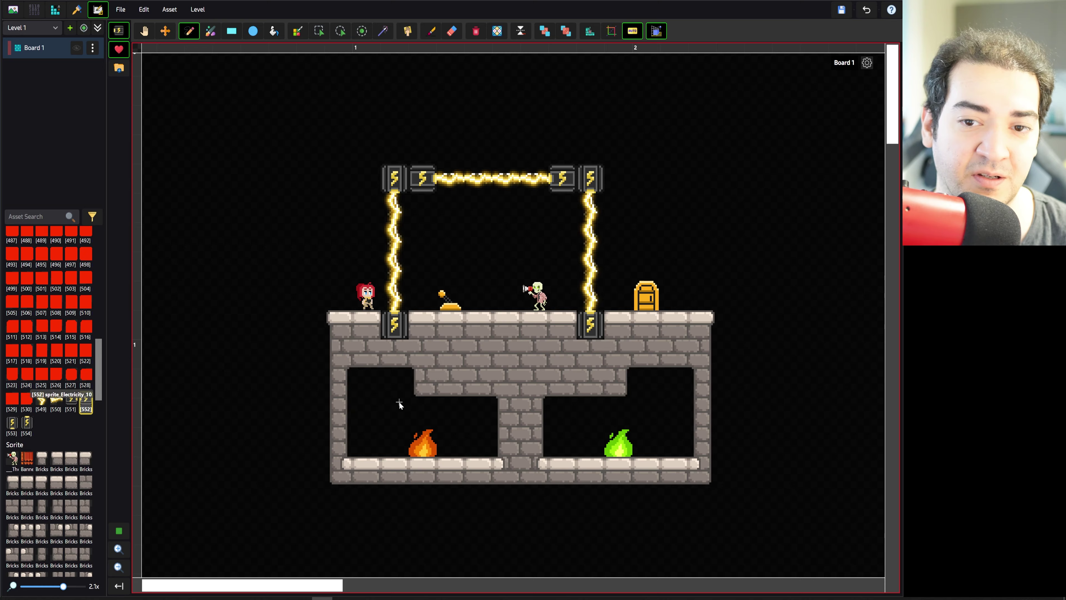
- Paint brElectricity two tiles wide in each brick chamber's upper outer corner and as a beam about 14 tiles long beneath the brick structure
scroll(97, 332, up, 4)
drag(96, 332, 97, 241)
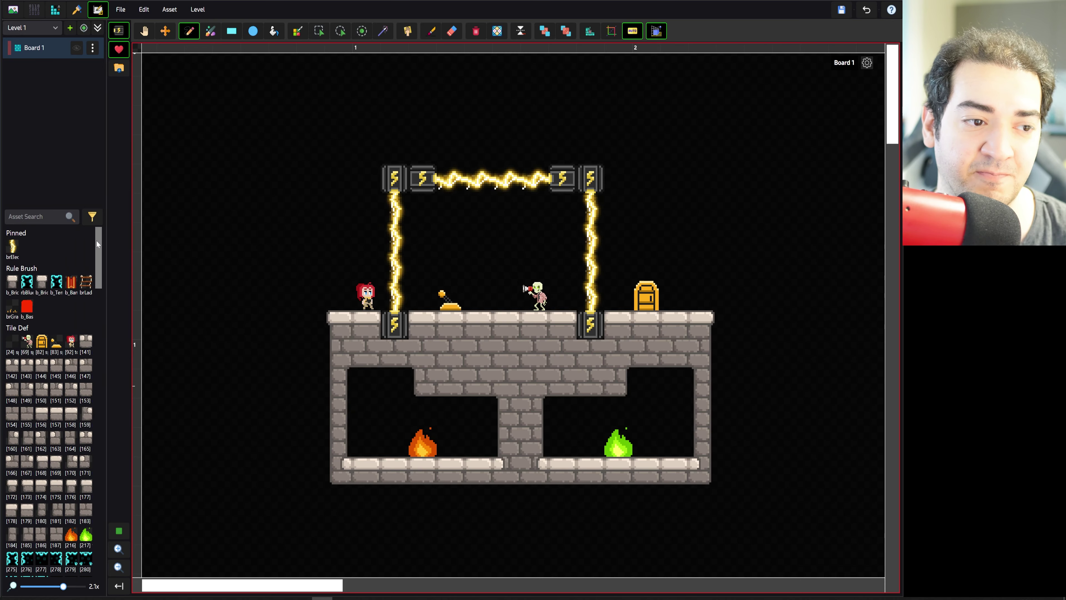
click(12, 248)
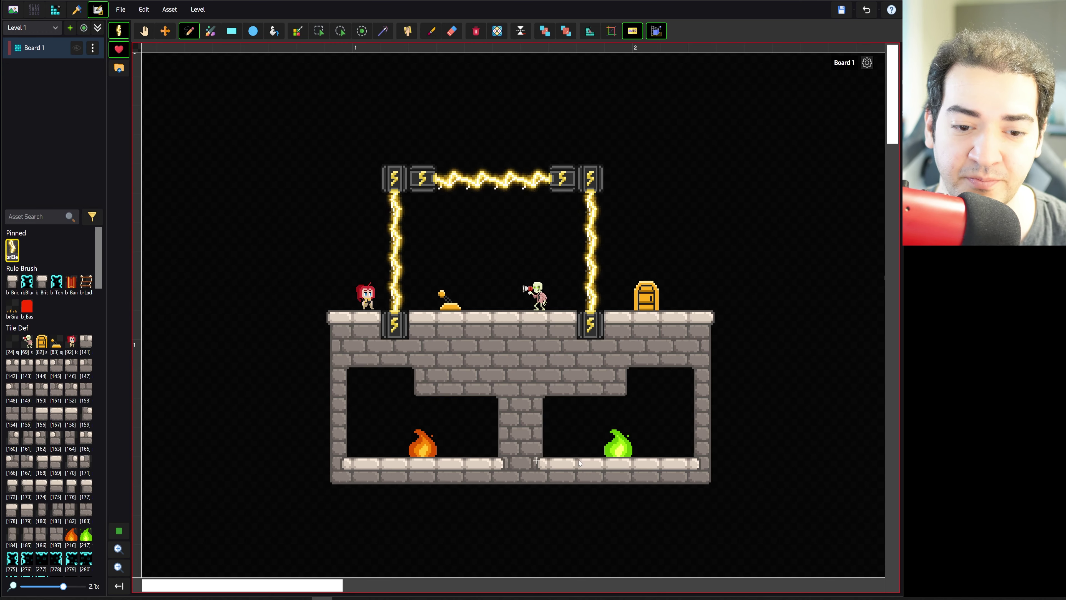
drag(367, 380, 393, 382)
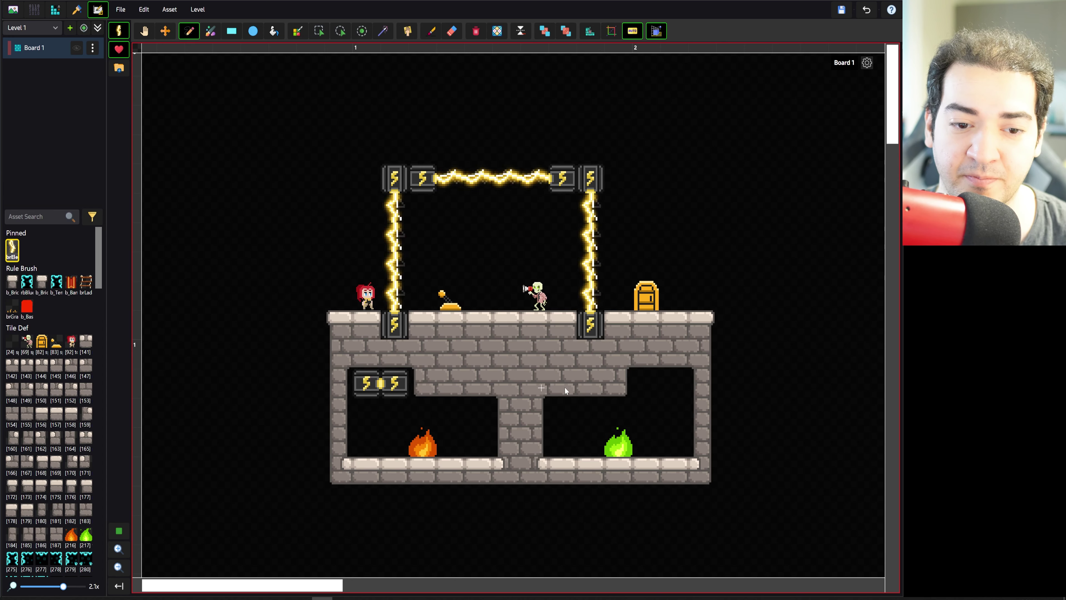
drag(647, 381, 674, 381)
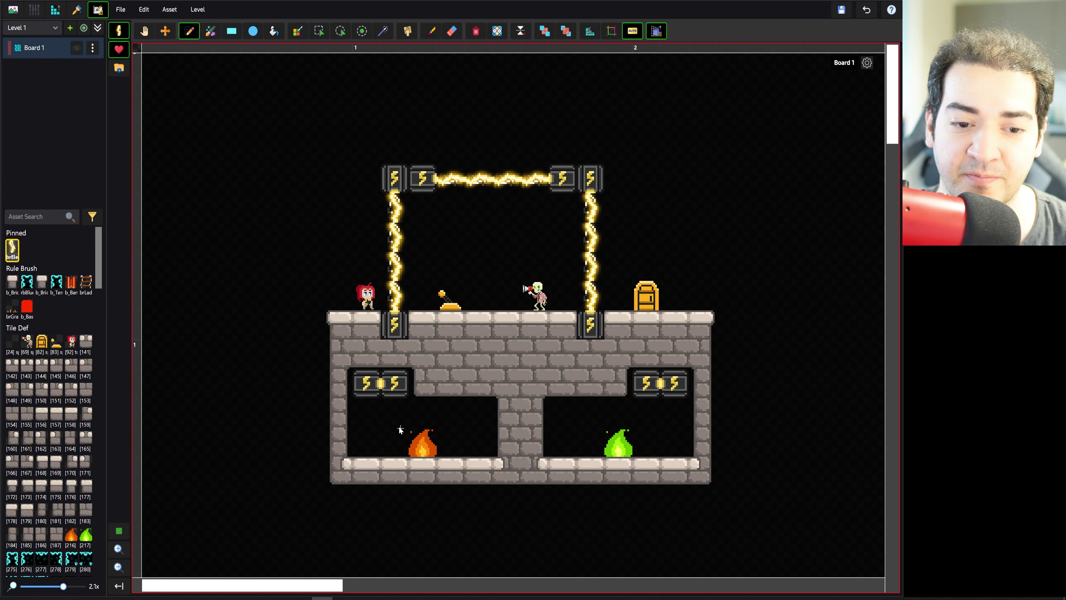
drag(344, 504, 695, 504)
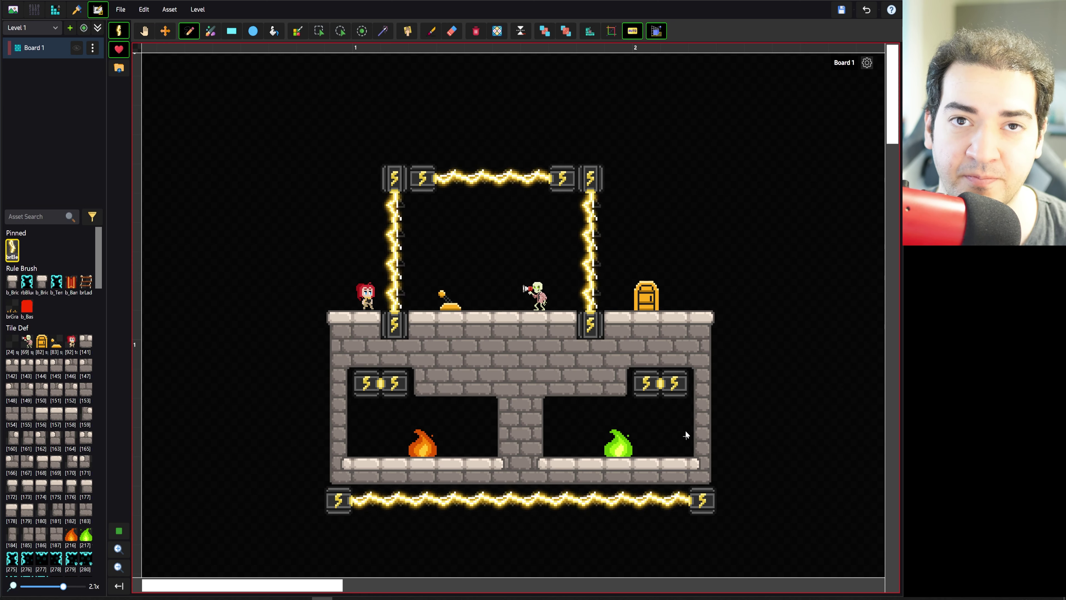